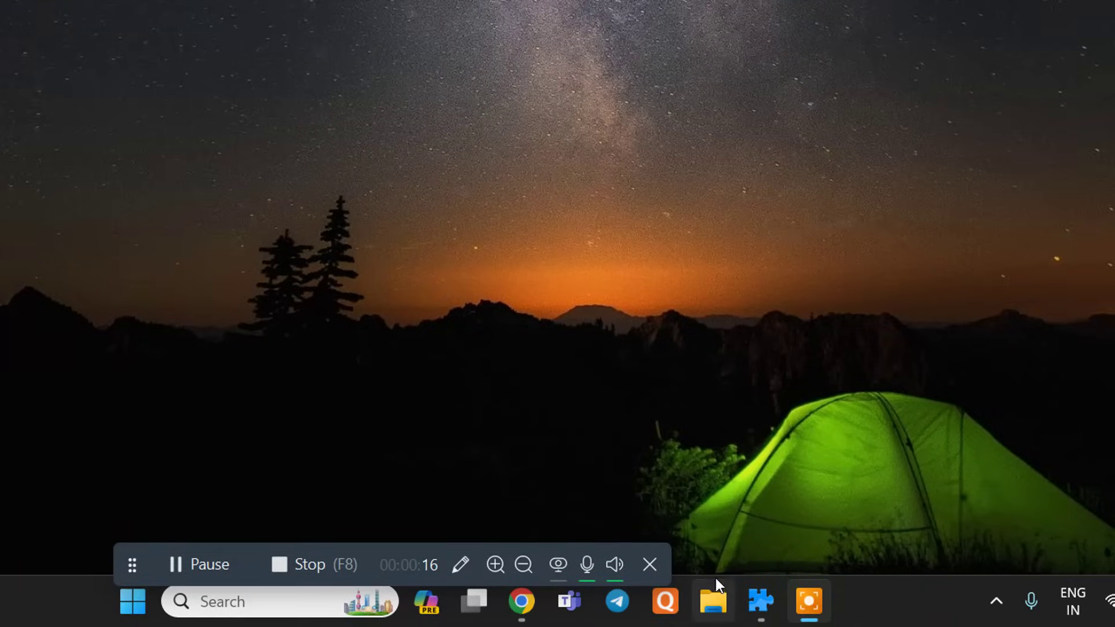
# Switch to the NEST trading terminal, show the FNDO market watch and select the NIFTY23NOVFUT row.
pyautogui.click(761, 604)
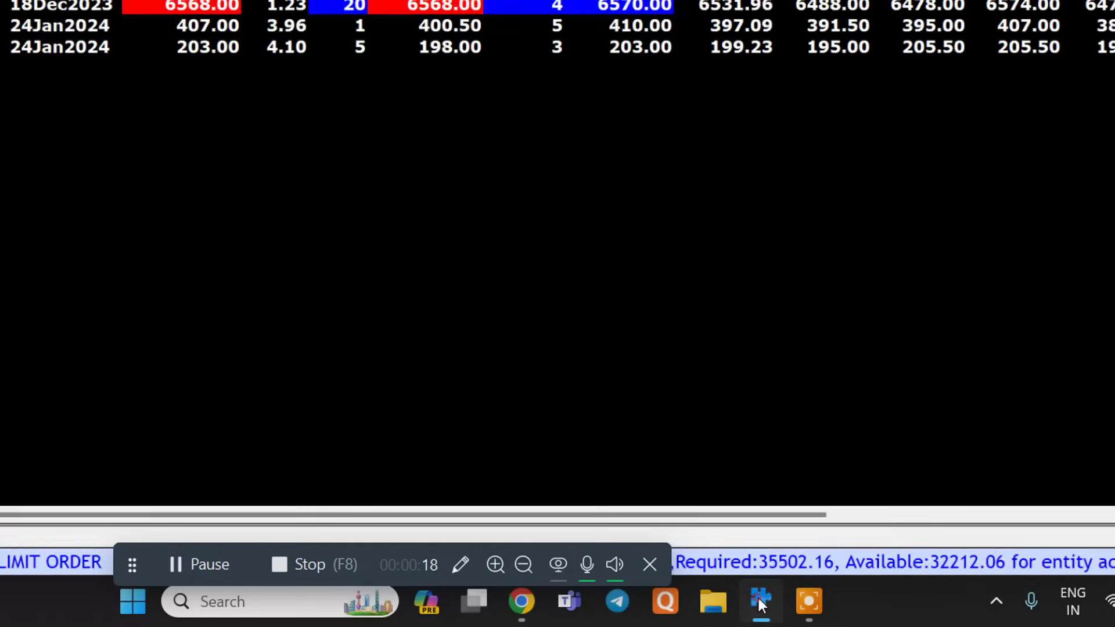
pyautogui.click(759, 601)
pyautogui.click(756, 601)
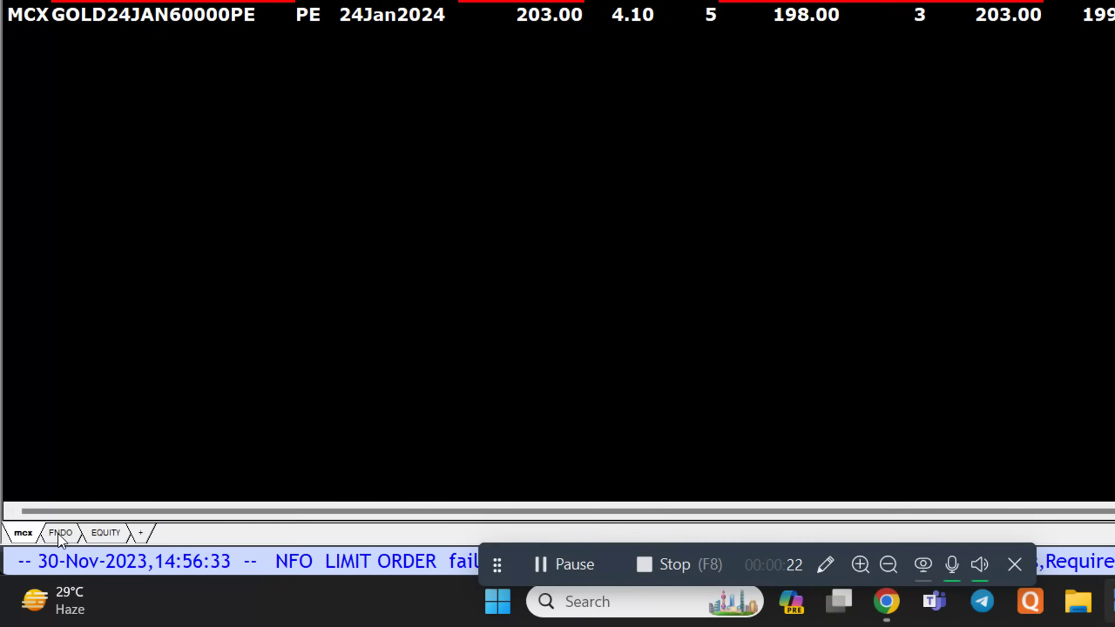
pyautogui.click(58, 534)
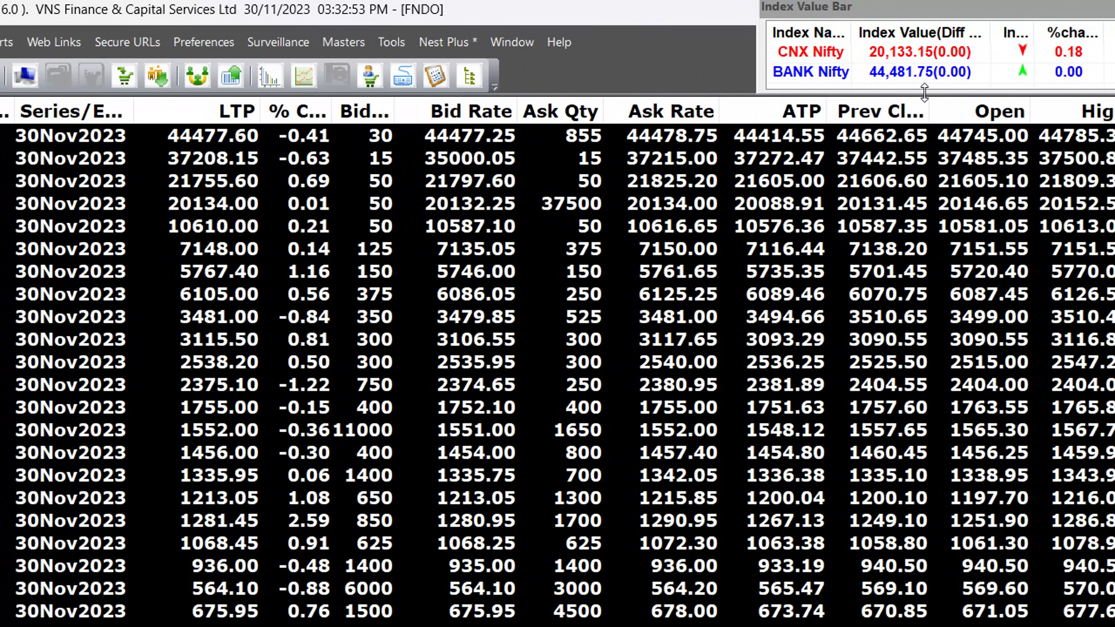
pyautogui.click(873, 212)
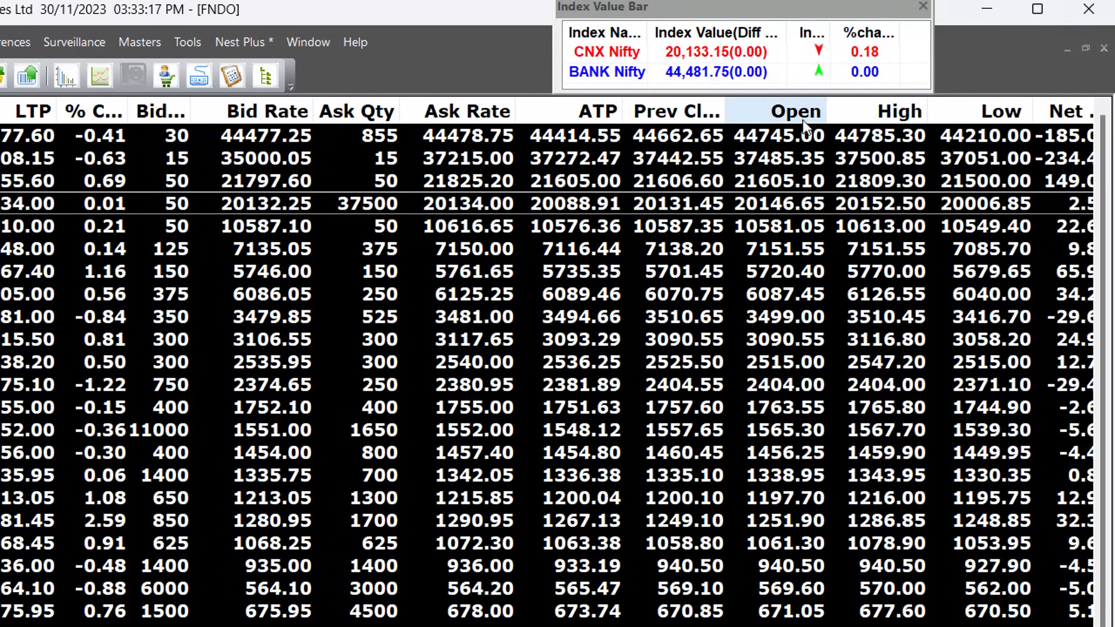
# Open the indices dialog for the Index Value Bar and look through the listed NSE, BSE and MCX indices.
pyautogui.rightClick(710, 55)
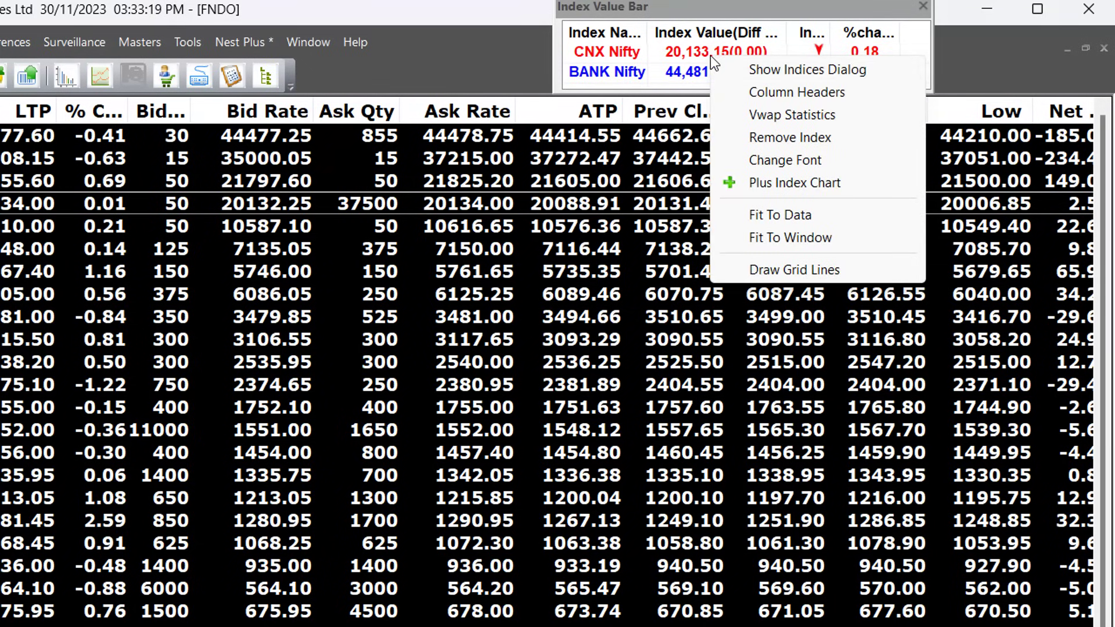
pyautogui.click(758, 71)
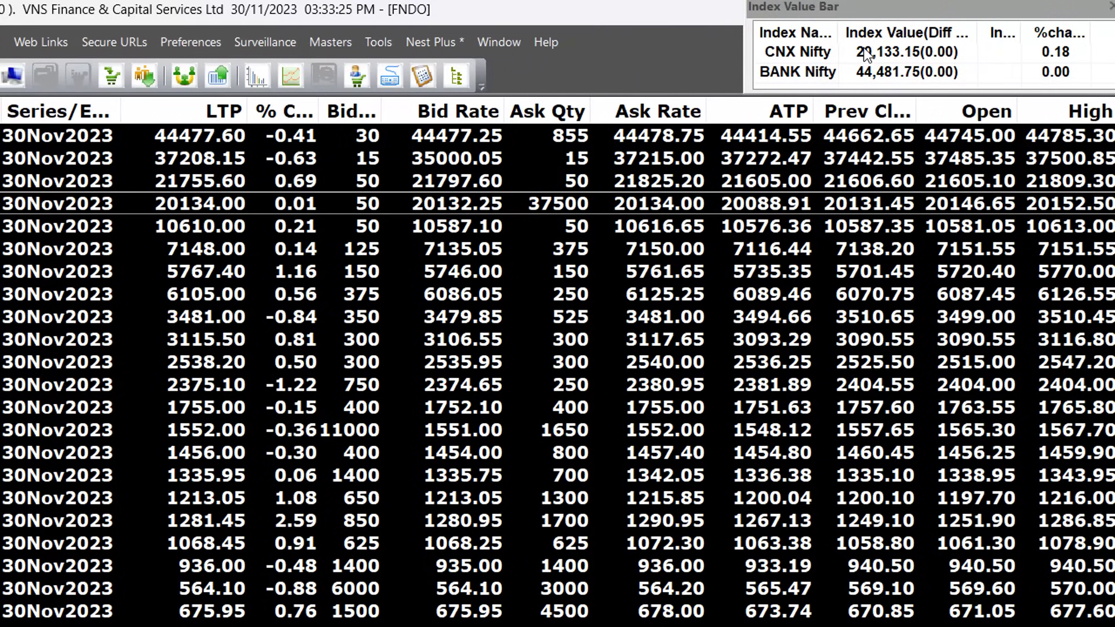
pyautogui.rightClick(867, 54)
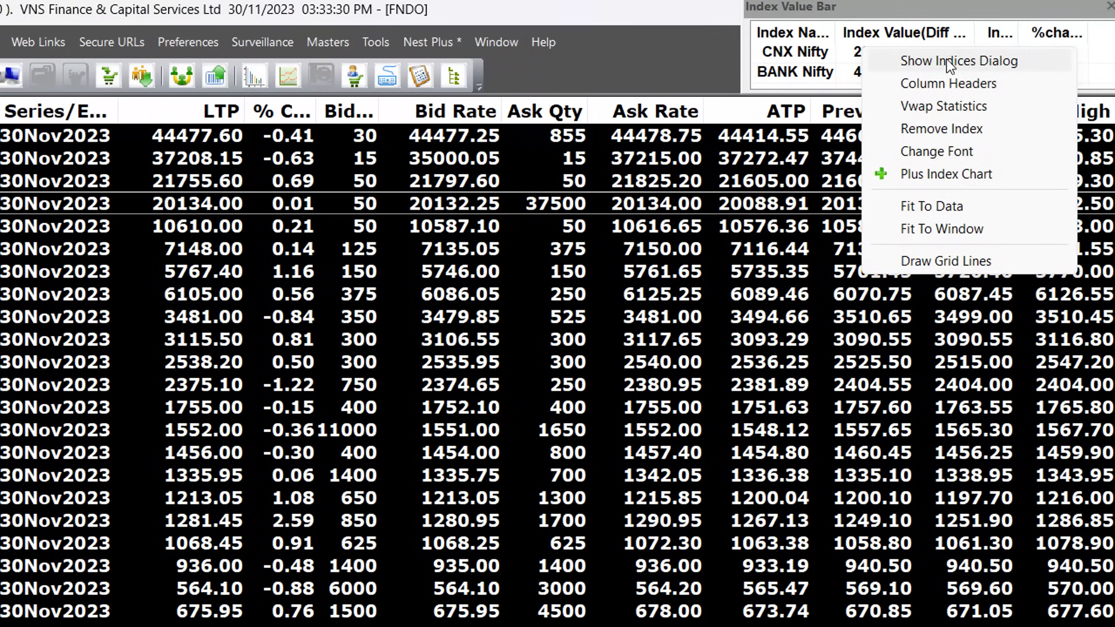
pyautogui.click(946, 61)
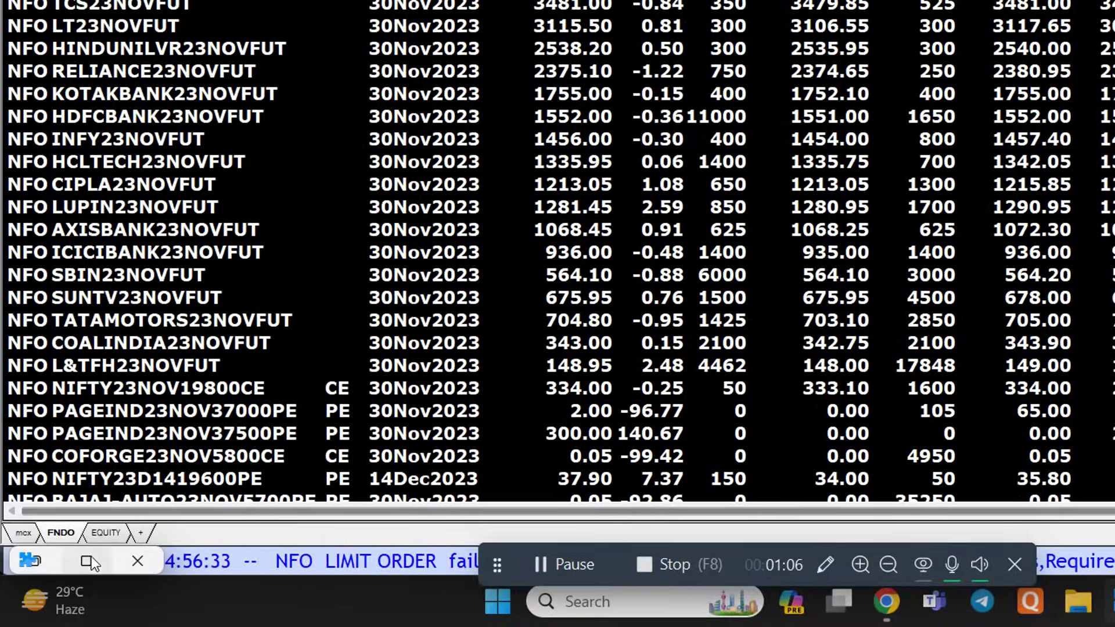
pyautogui.click(85, 563)
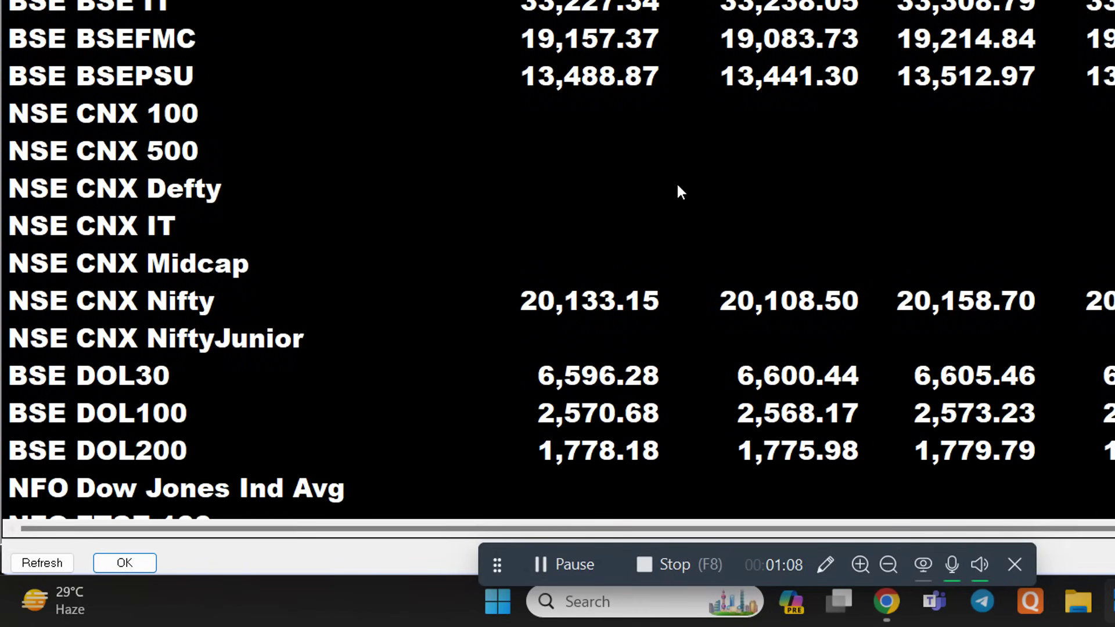
pyautogui.scroll(-5, 604, 175)
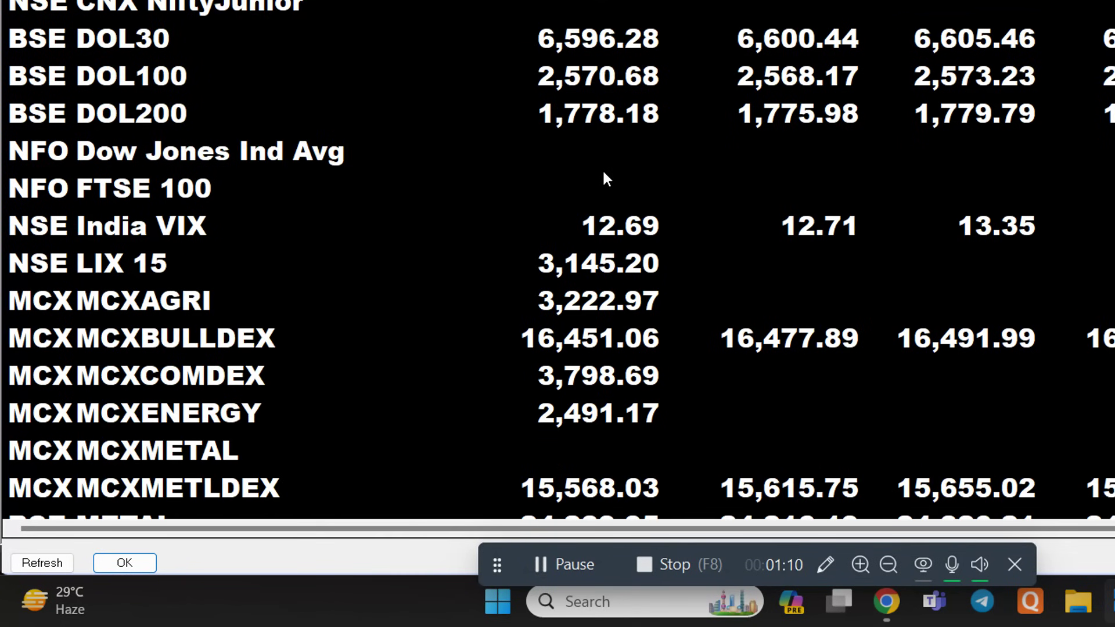
pyautogui.scroll(-2, 592, 182)
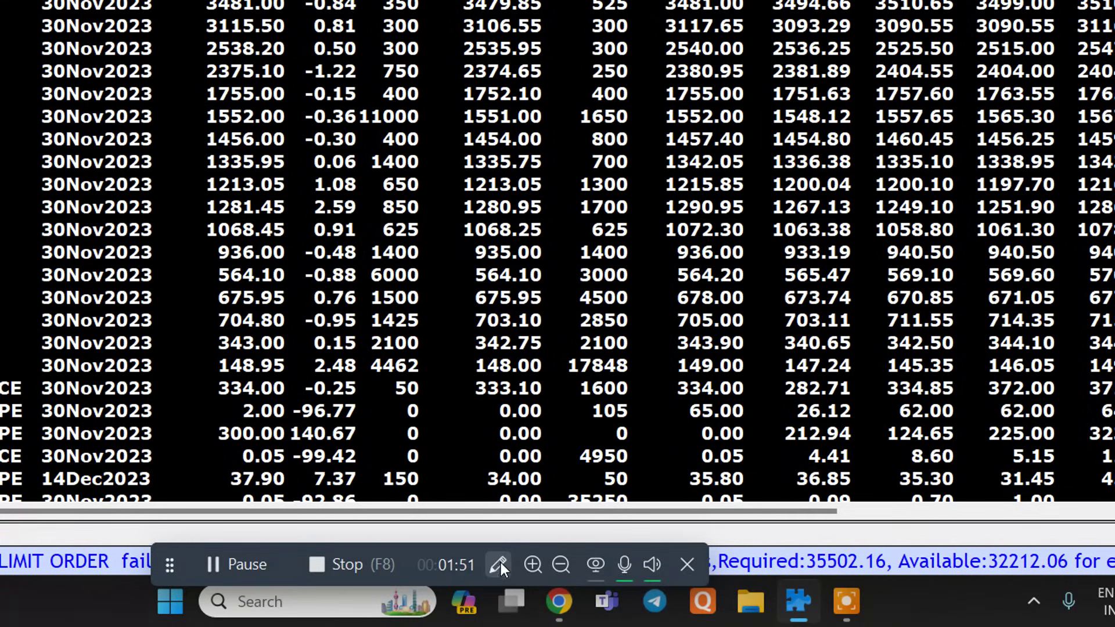
# Handwrite the levels 19875 and 19730 over the market watch with the annotation pencil, then clear all the marks.
pyautogui.click(499, 565)
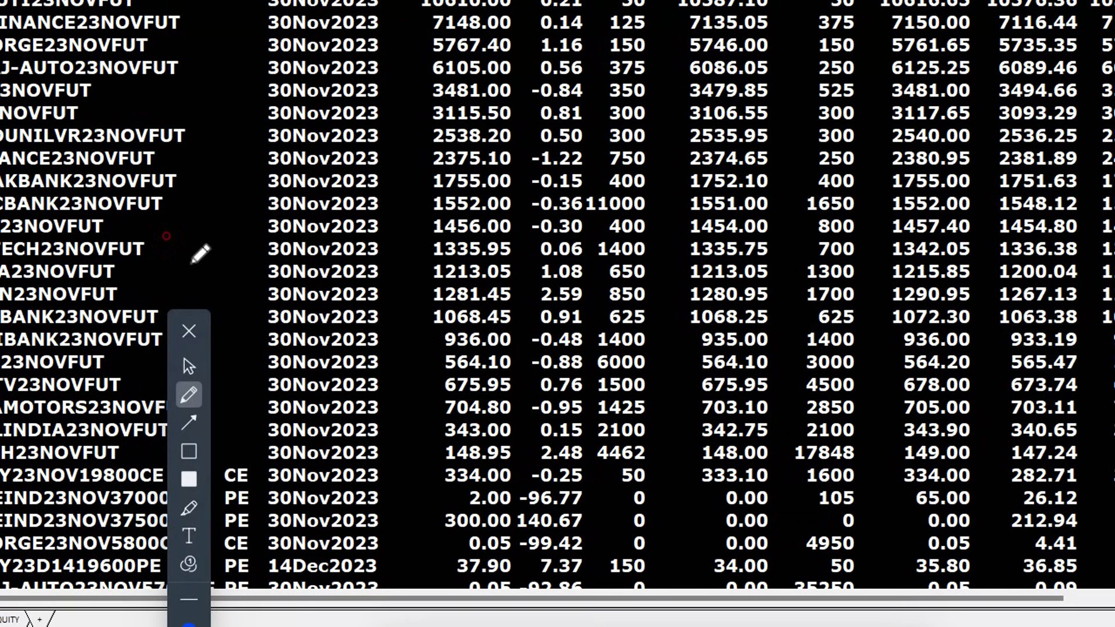
pyautogui.moveTo(167, 237)
pyautogui.mouseDown()
pyautogui.moveTo(187, 263)
pyautogui.moveTo(191, 222)
pyautogui.moveTo(213, 231)
pyautogui.moveTo(204, 192)
pyautogui.moveTo(223, 174)
pyautogui.moveTo(224, 211)
pyautogui.moveTo(224, 179)
pyautogui.moveTo(238, 200)
pyautogui.moveTo(228, 210)
pyautogui.mouseUp()
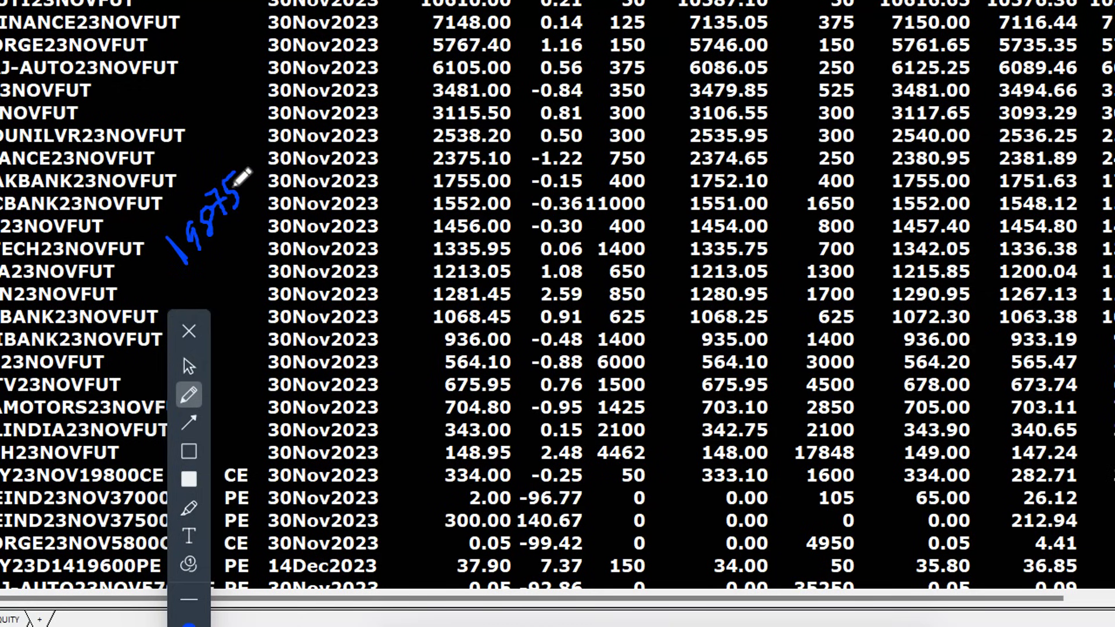
pyautogui.moveTo(189, 107); pyautogui.dragTo(218, 148)
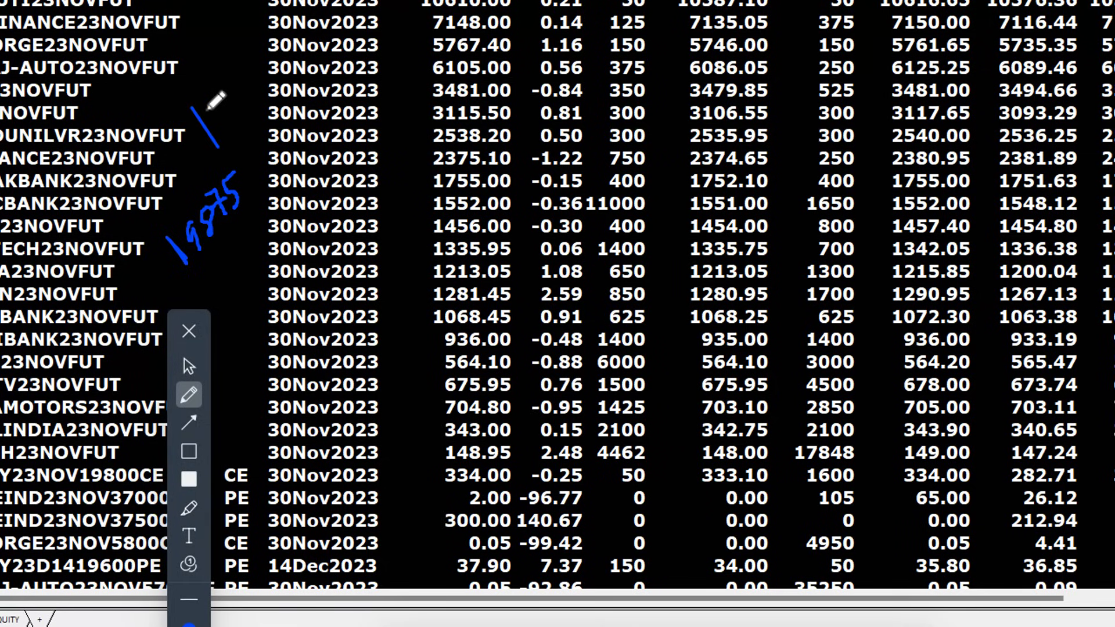
pyautogui.moveTo(221, 98)
pyautogui.mouseDown()
pyautogui.moveTo(235, 133)
pyautogui.moveTo(218, 97)
pyautogui.moveTo(232, 124)
pyautogui.moveTo(227, 94)
pyautogui.moveTo(269, 108)
pyautogui.moveTo(257, 122)
pyautogui.moveTo(256, 89)
pyautogui.moveTo(256, 119)
pyautogui.mouseUp()
pyautogui.moveTo(249, 231); pyautogui.dragTo(343, 403)
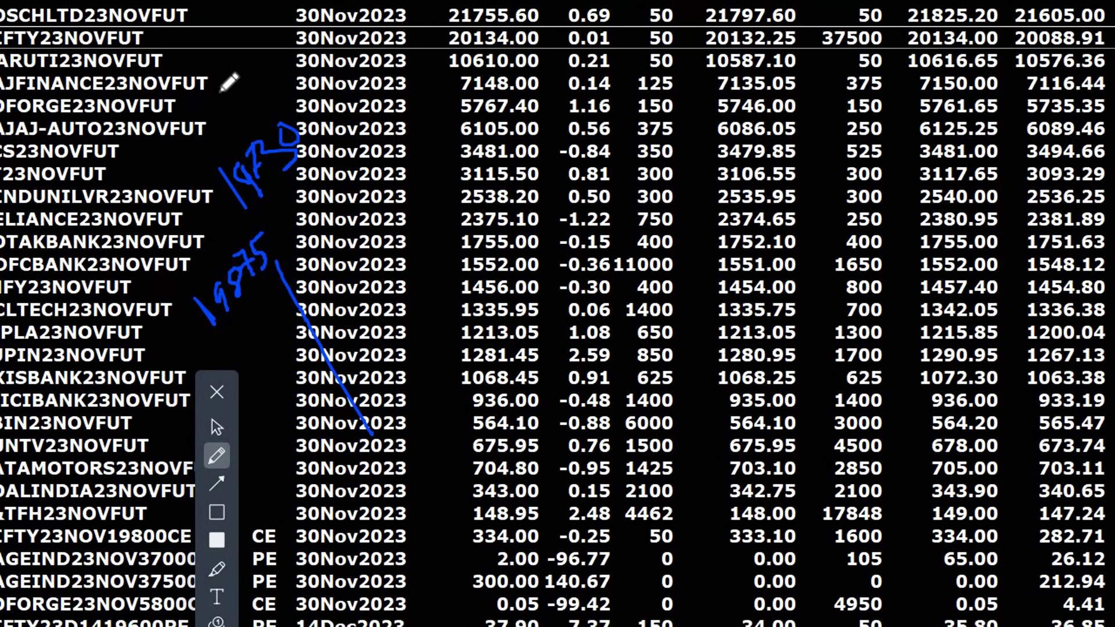
pyautogui.moveTo(207, 105)
pyautogui.mouseDown()
pyautogui.moveTo(219, 120)
pyautogui.moveTo(224, 94)
pyautogui.moveTo(250, 87)
pyautogui.moveTo(243, 108)
pyautogui.moveTo(268, 77)
pyautogui.moveTo(197, 69)
pyautogui.moveTo(166, 116)
pyautogui.moveTo(231, 150)
pyautogui.moveTo(274, 127)
pyautogui.mouseUp()
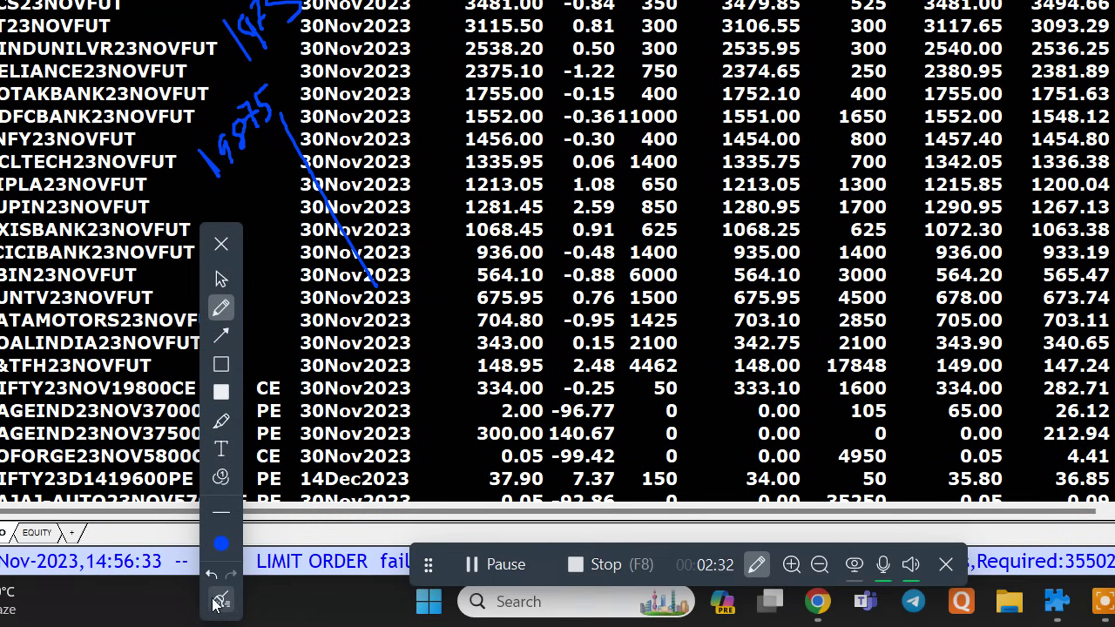
pyautogui.click(220, 599)
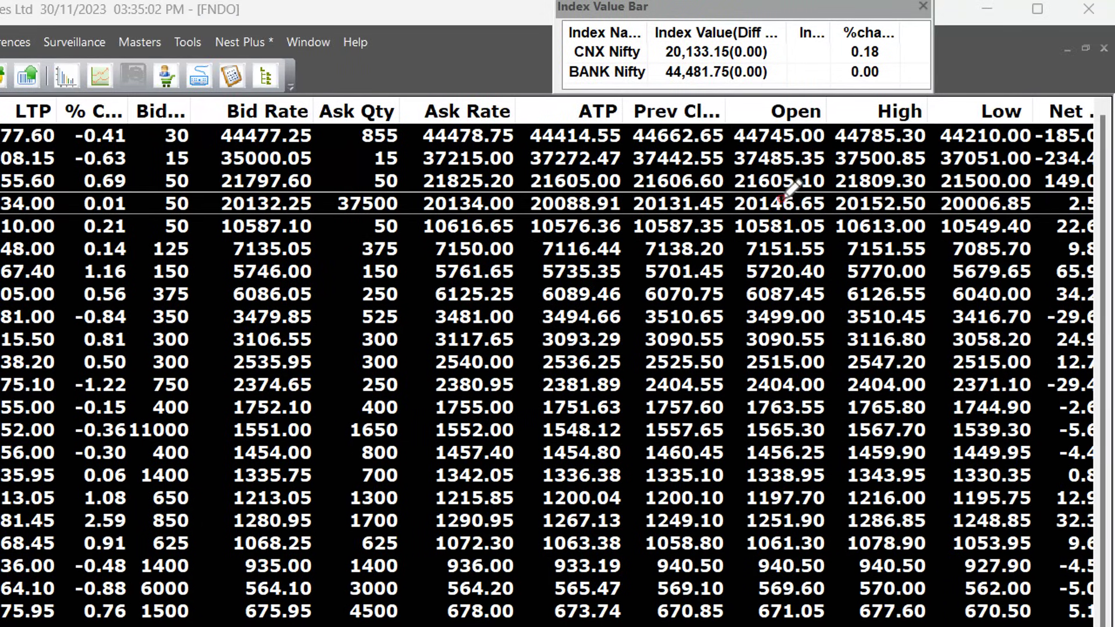
# Mark the NIFTY futures row's price columns with freehand strokes, then erase the drawings and close the annotation tools.
pyautogui.moveTo(783, 192)
pyautogui.mouseDown()
pyautogui.moveTo(723, 212)
pyautogui.moveTo(751, 253)
pyautogui.moveTo(805, 241)
pyautogui.moveTo(835, 207)
pyautogui.moveTo(829, 175)
pyautogui.moveTo(735, 192)
pyautogui.moveTo(757, 341)
pyautogui.moveTo(812, 374)
pyautogui.moveTo(933, 311)
pyautogui.moveTo(1017, 209)
pyautogui.moveTo(1017, 235)
pyautogui.moveTo(853, 437)
pyautogui.moveTo(650, 482)
pyautogui.moveTo(583, 364)
pyautogui.moveTo(622, 271)
pyautogui.moveTo(689, 238)
pyautogui.moveTo(855, 244)
pyautogui.moveTo(911, 225)
pyautogui.moveTo(925, 201)
pyautogui.moveTo(908, 175)
pyautogui.moveTo(842, 205)
pyautogui.moveTo(854, 245)
pyautogui.mouseUp()
pyautogui.moveTo(572, 203); pyautogui.dragTo(0, 408)
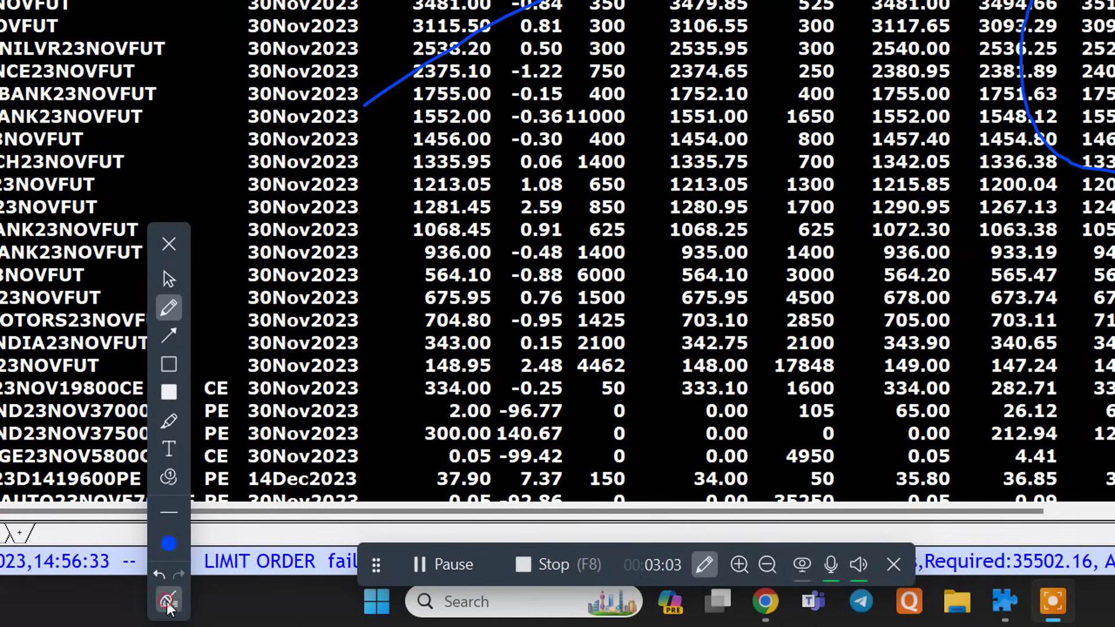
pyautogui.click(168, 602)
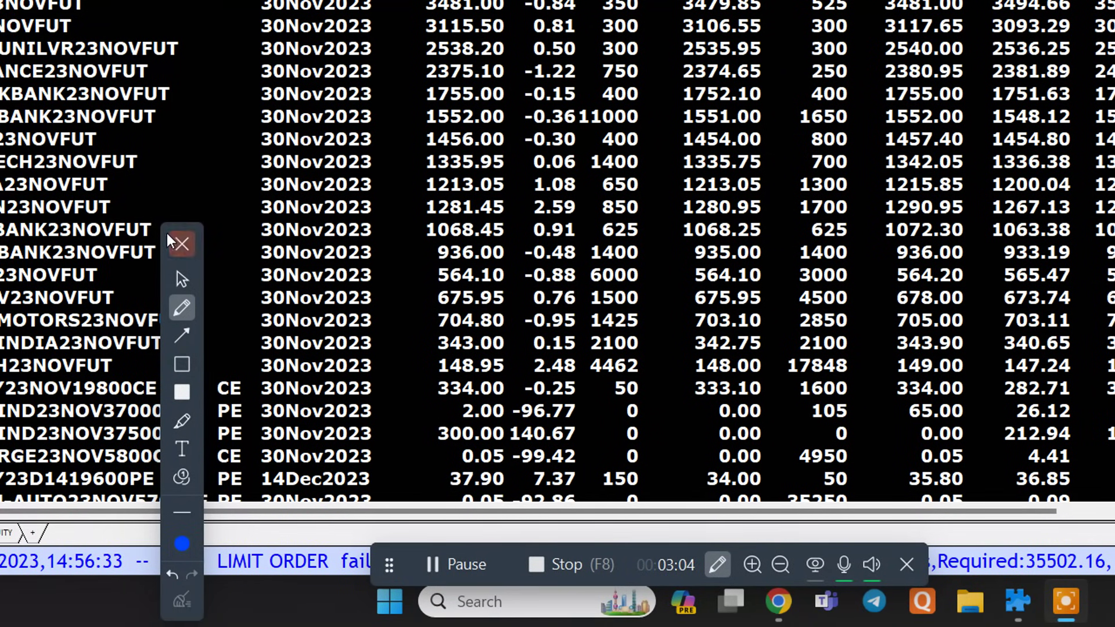
pyautogui.click(181, 244)
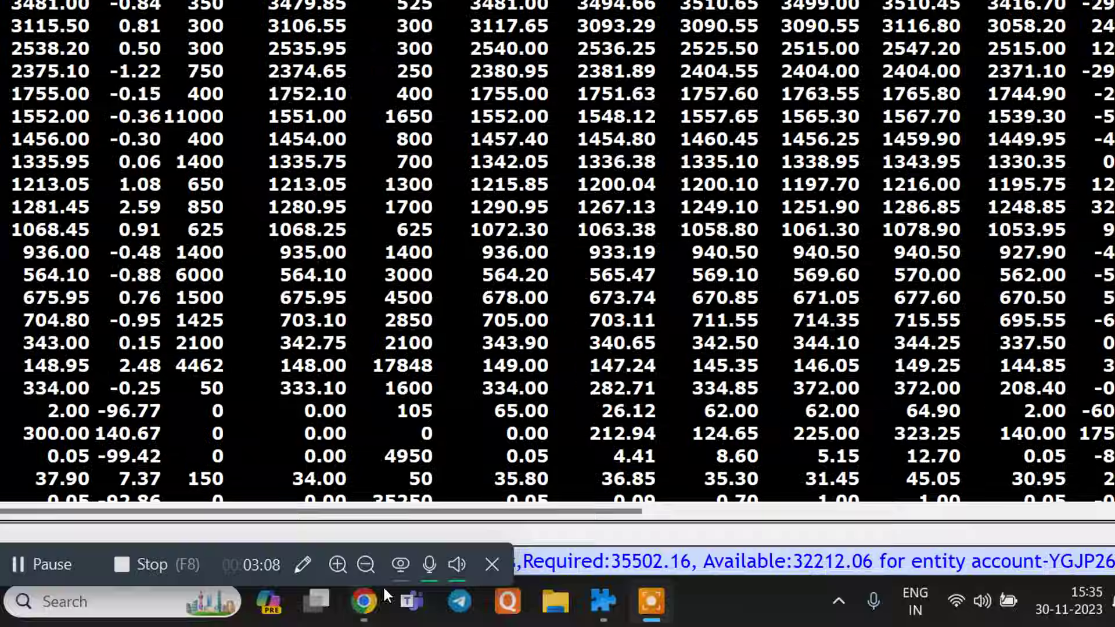
# Switch to Chrome and replace SEQUENT with NIFTY in the Ink Chart symbol search, picking the NIFTY suggestion.
pyautogui.click(365, 602)
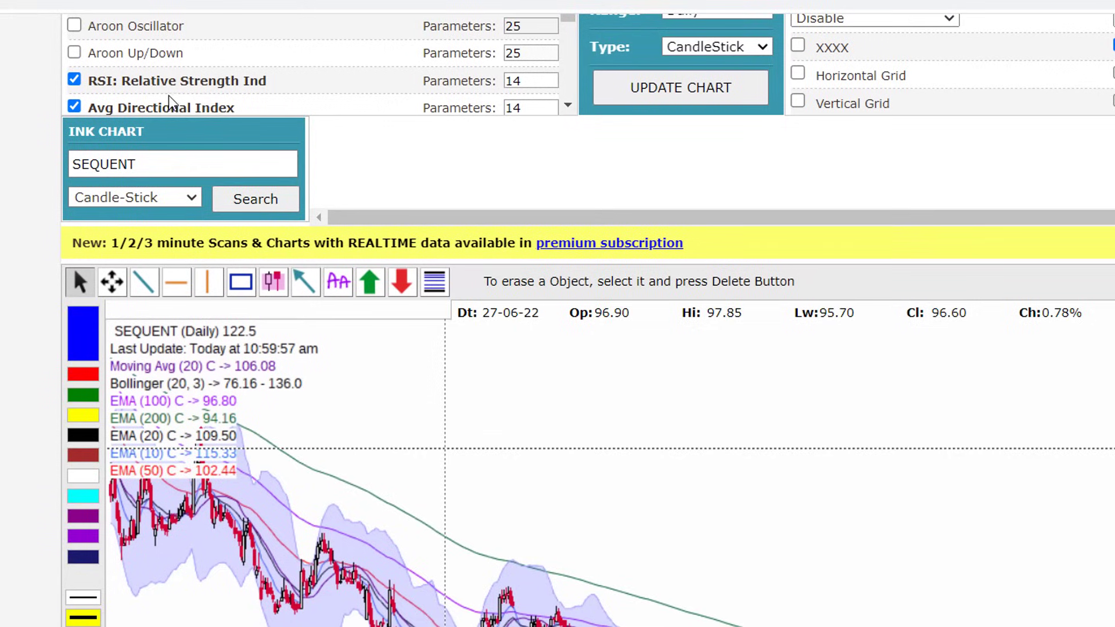
pyautogui.click(162, 165)
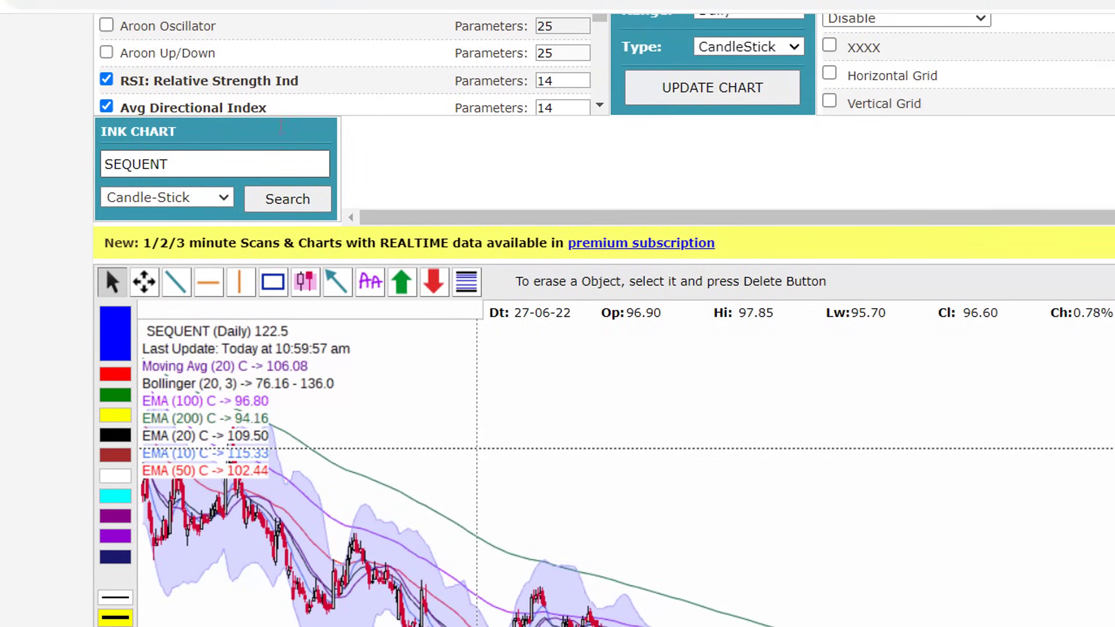
pyautogui.click(243, 157)
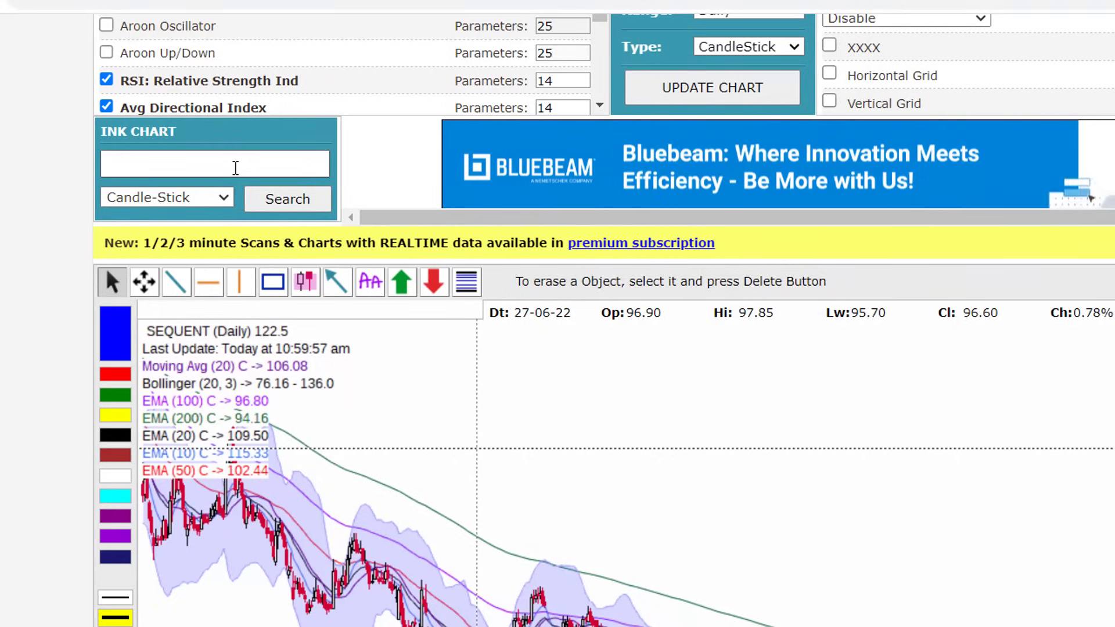
pyautogui.click(236, 168)
pyautogui.write('nif')
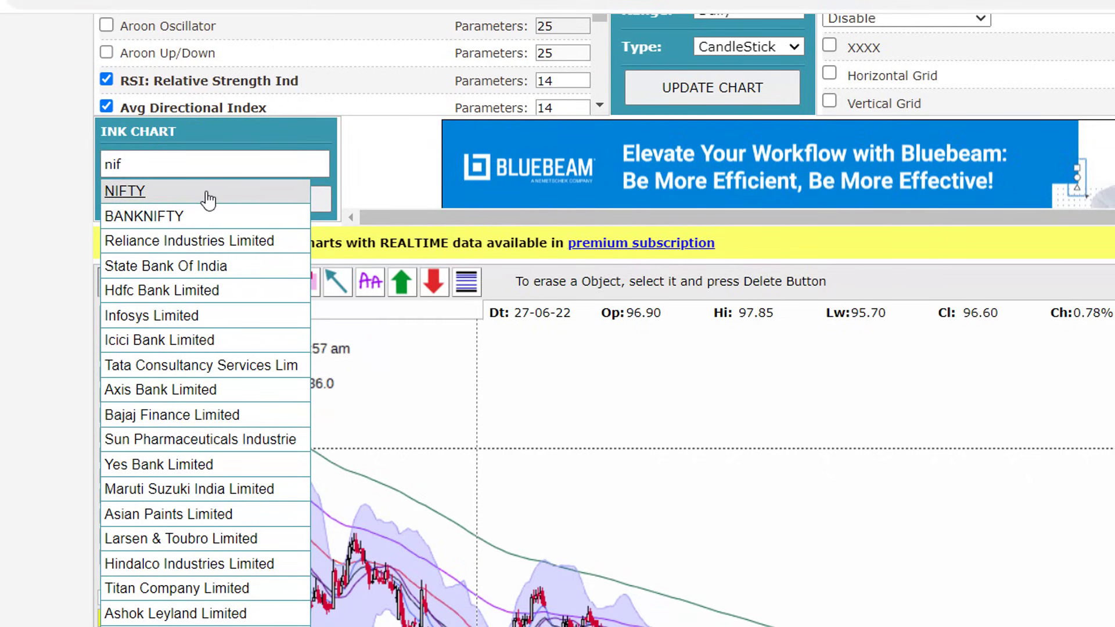
pyautogui.click(206, 192)
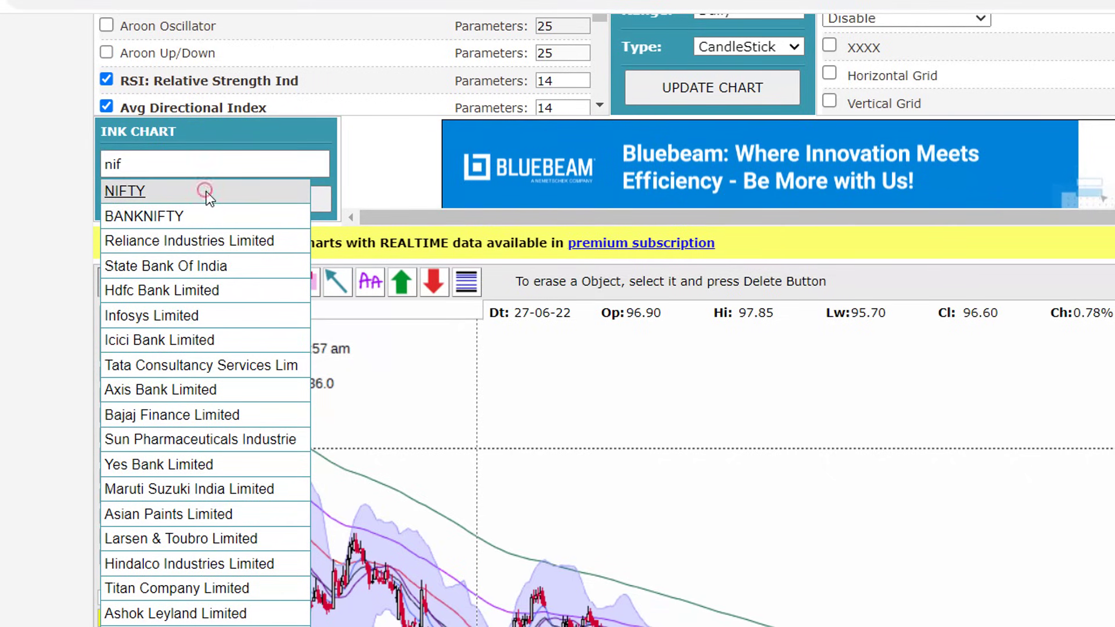
pyautogui.click(206, 191)
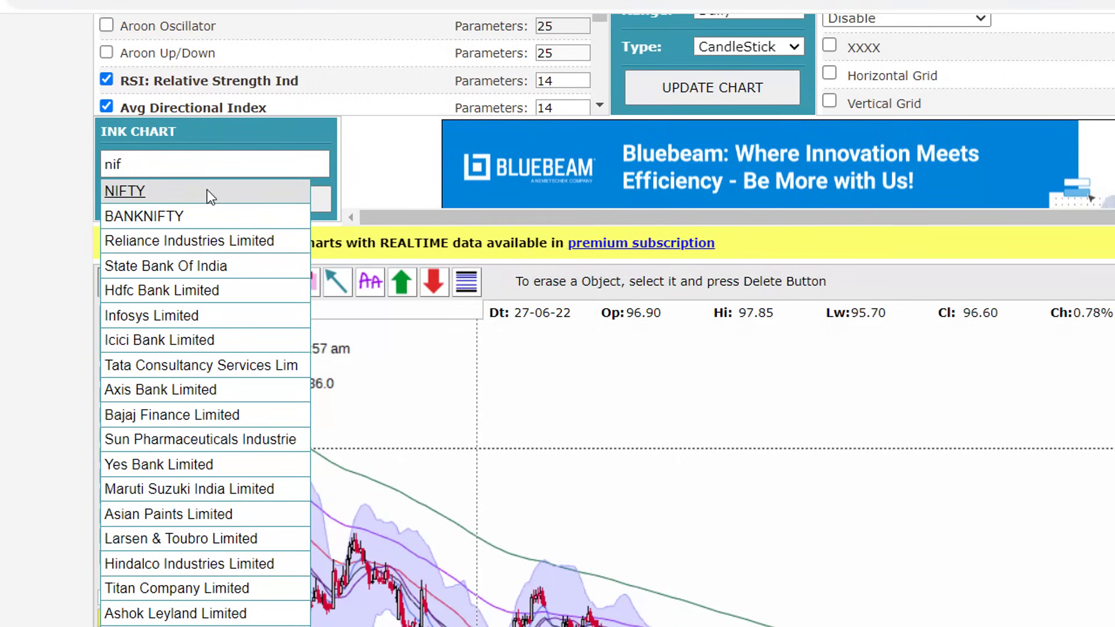
pyautogui.click(167, 193)
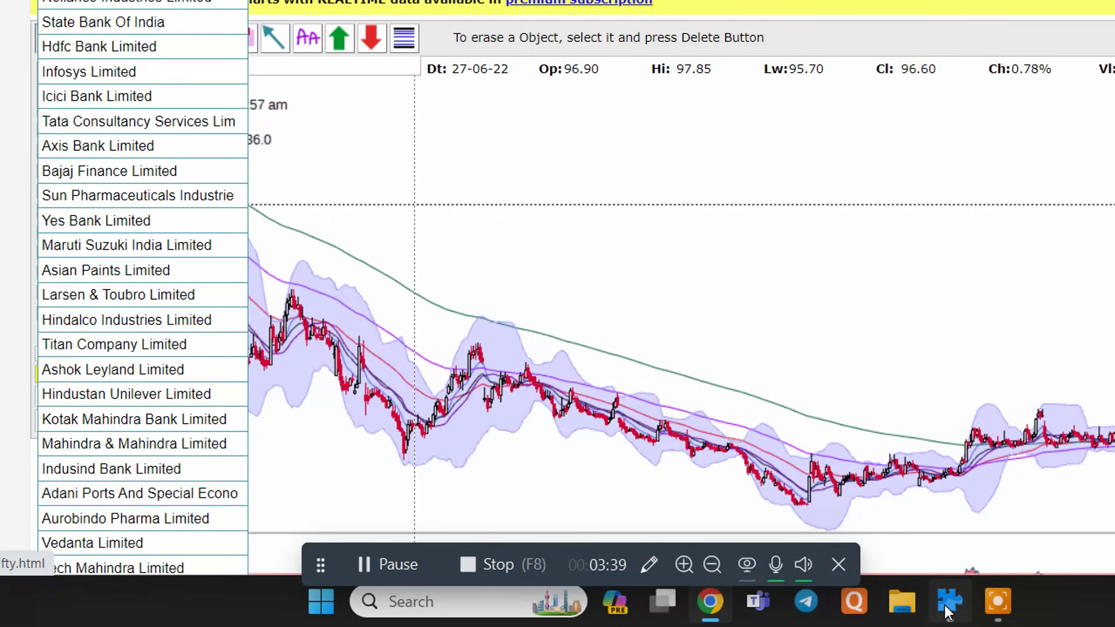
# Switch back to the trading terminal, mark the CNX Nifty value in the Index Value Bar by hand, and close the annotation tools.
pyautogui.click(948, 604)
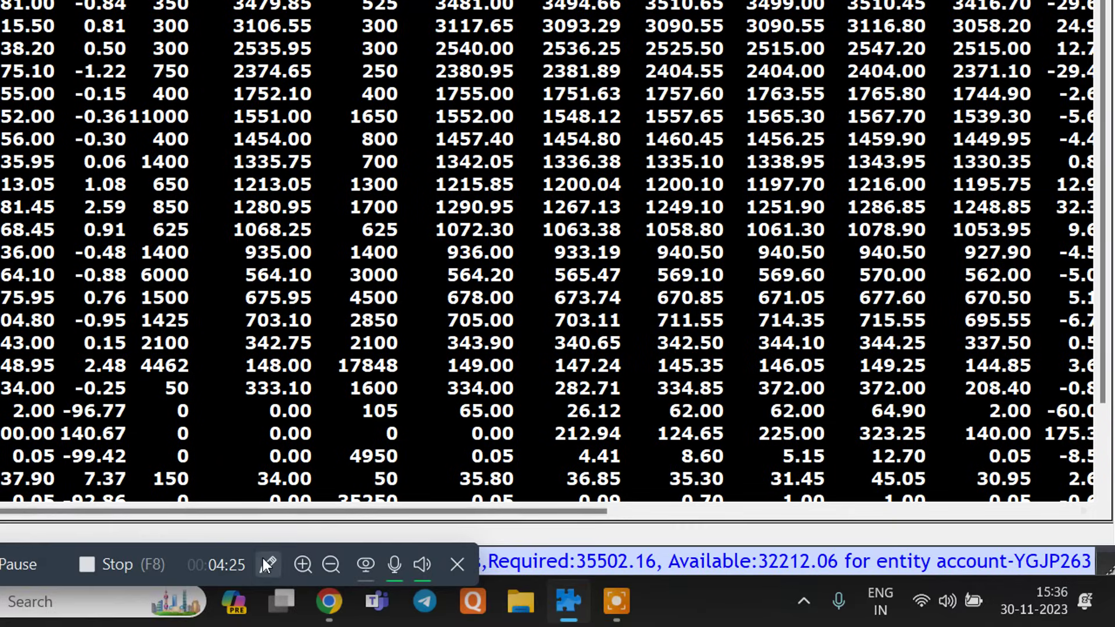
pyautogui.click(267, 566)
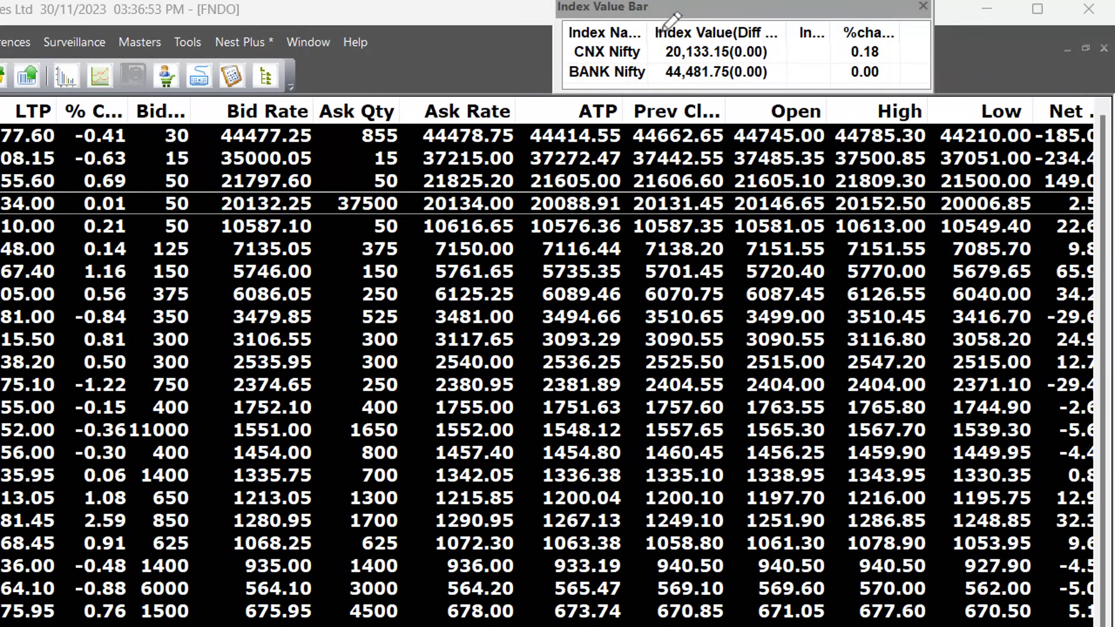
pyautogui.moveTo(685, 9)
pyautogui.mouseDown()
pyautogui.moveTo(642, 35)
pyautogui.moveTo(767, 114)
pyautogui.moveTo(779, 29)
pyautogui.mouseUp()
pyautogui.moveTo(662, 60)
pyautogui.mouseDown()
pyautogui.moveTo(723, 20)
pyautogui.moveTo(801, 86)
pyautogui.mouseUp()
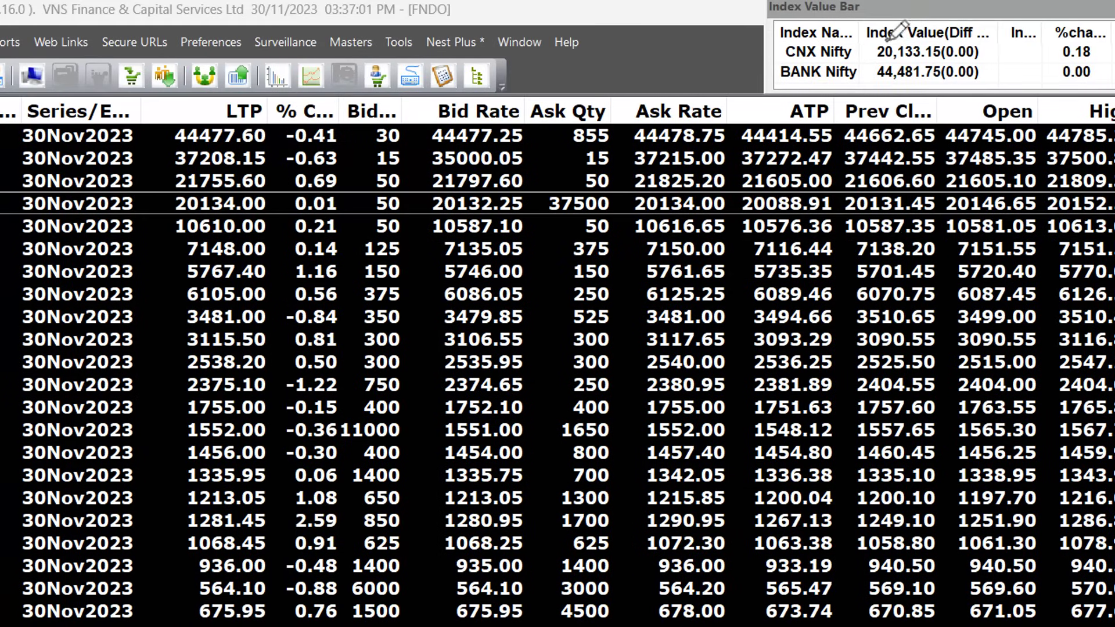
pyautogui.moveTo(898, 29)
pyautogui.mouseDown()
pyautogui.moveTo(816, 70)
pyautogui.moveTo(1021, 72)
pyautogui.mouseUp()
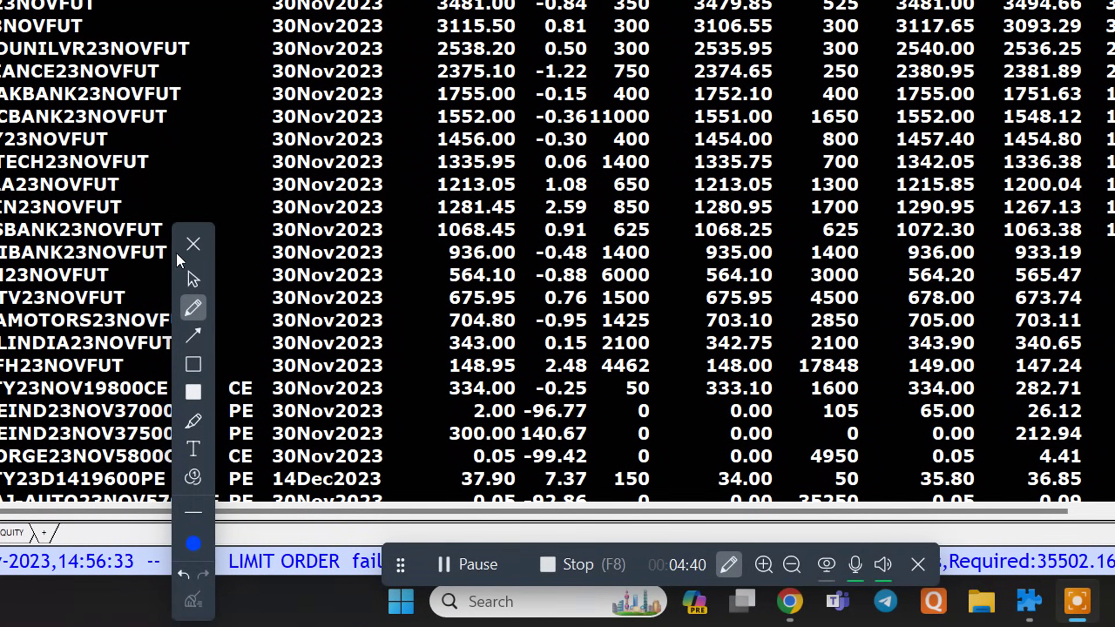
pyautogui.click(191, 246)
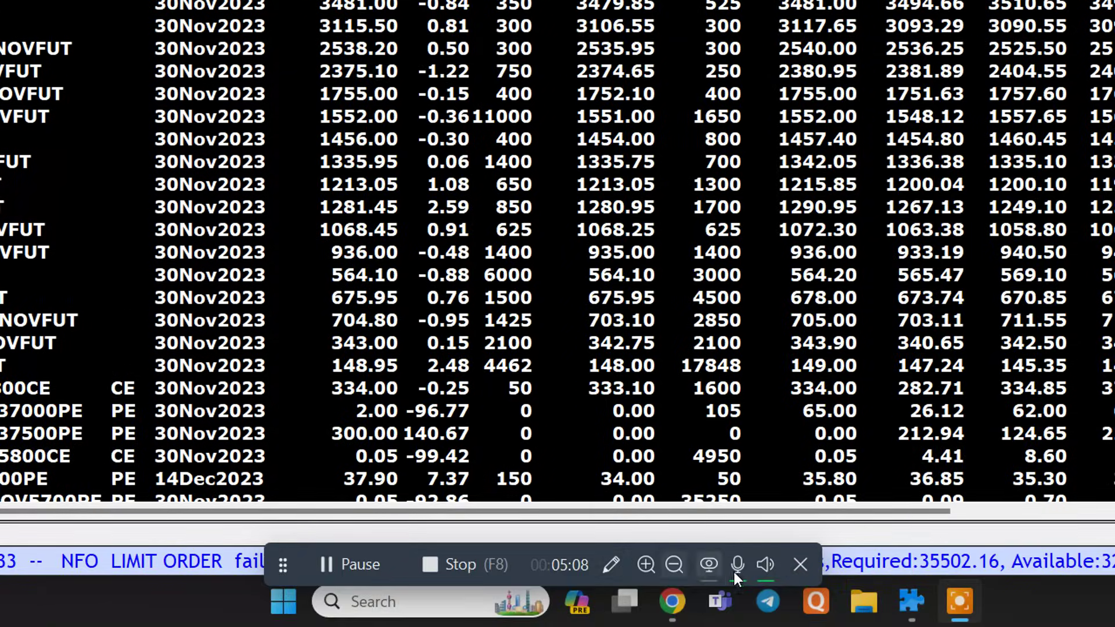
# Switch to Chrome and update the NIFTY daily chart to a 6-month period.
pyautogui.click(685, 606)
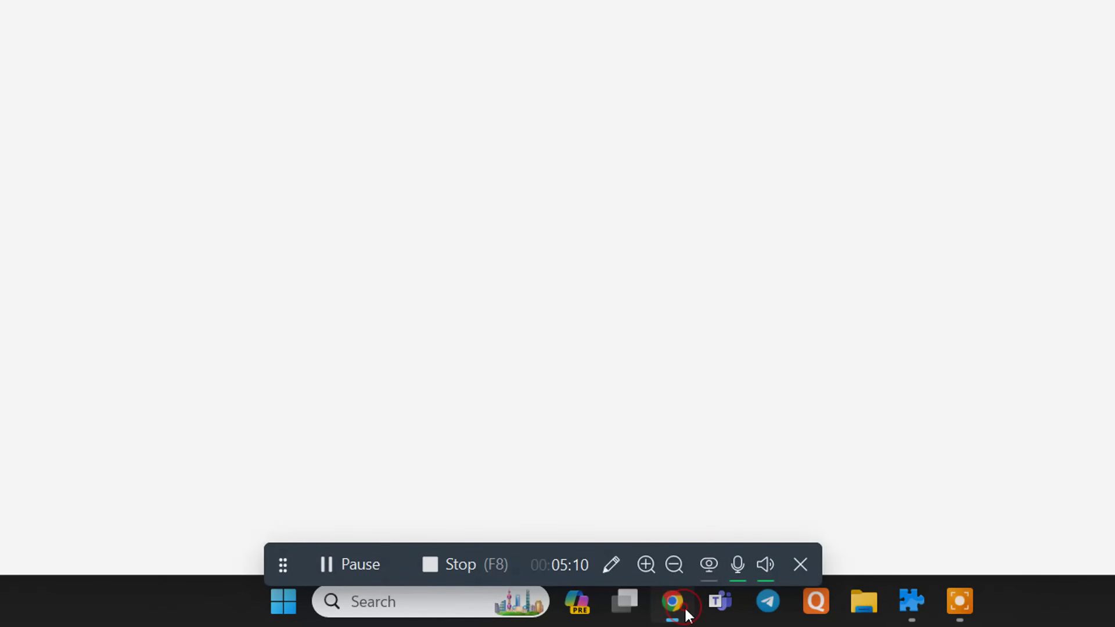
pyautogui.scroll(-3, 823, 206)
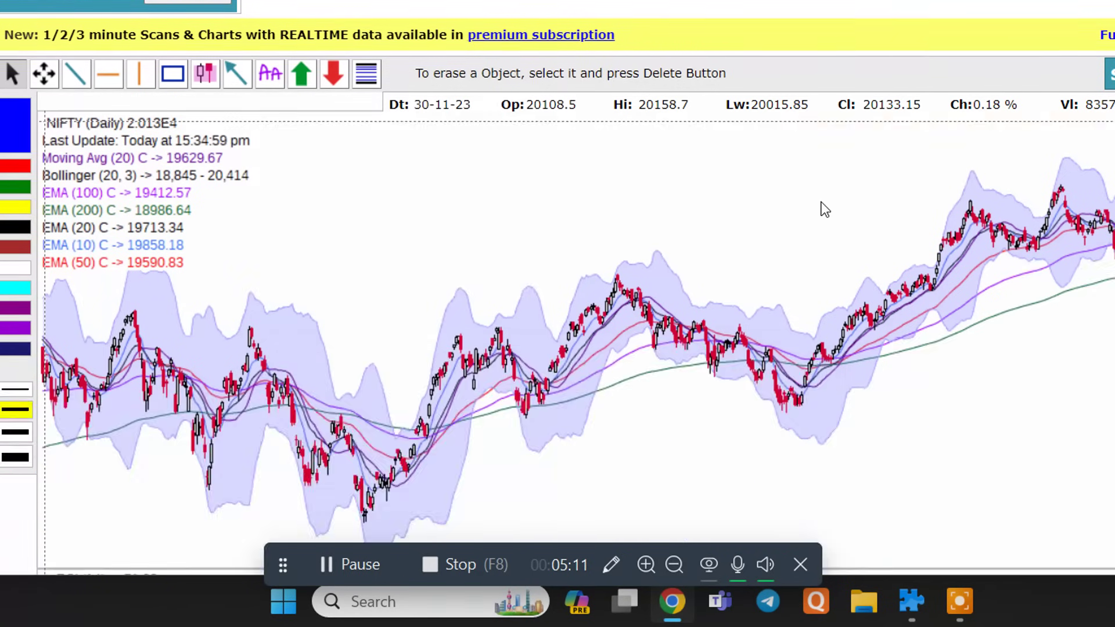
pyautogui.scroll(4, 720, 96)
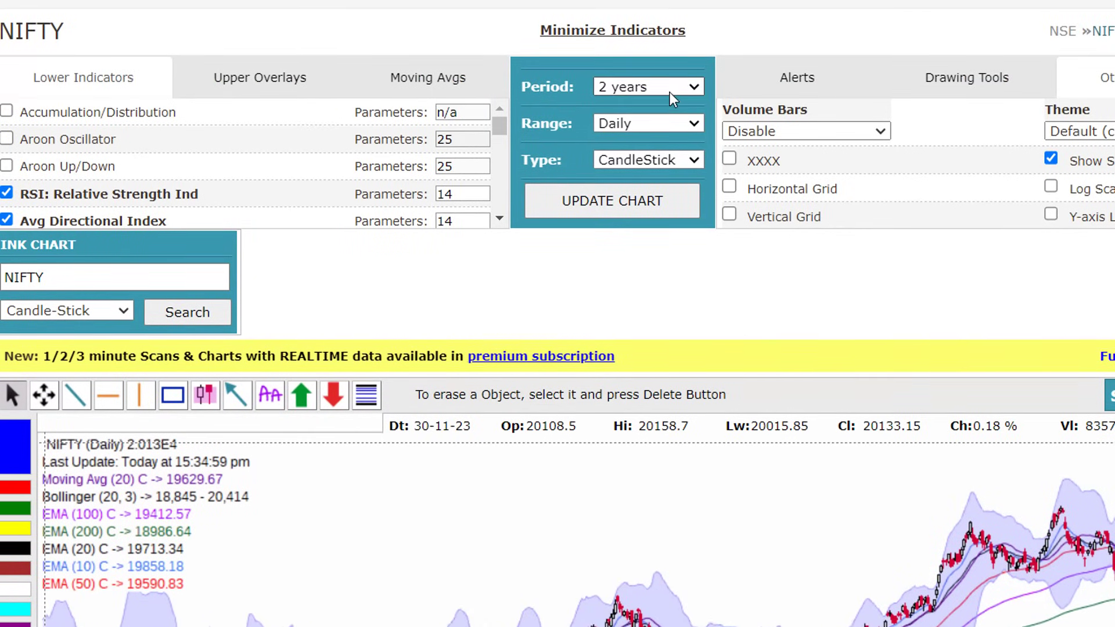
pyautogui.click(664, 93)
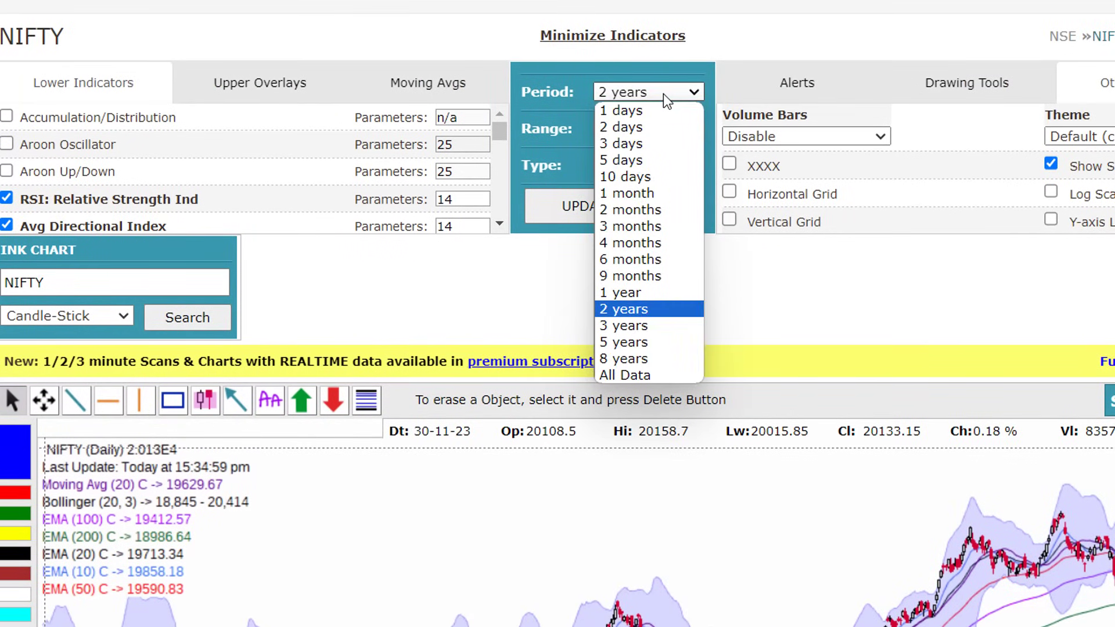
pyautogui.click(629, 259)
pyautogui.click(629, 214)
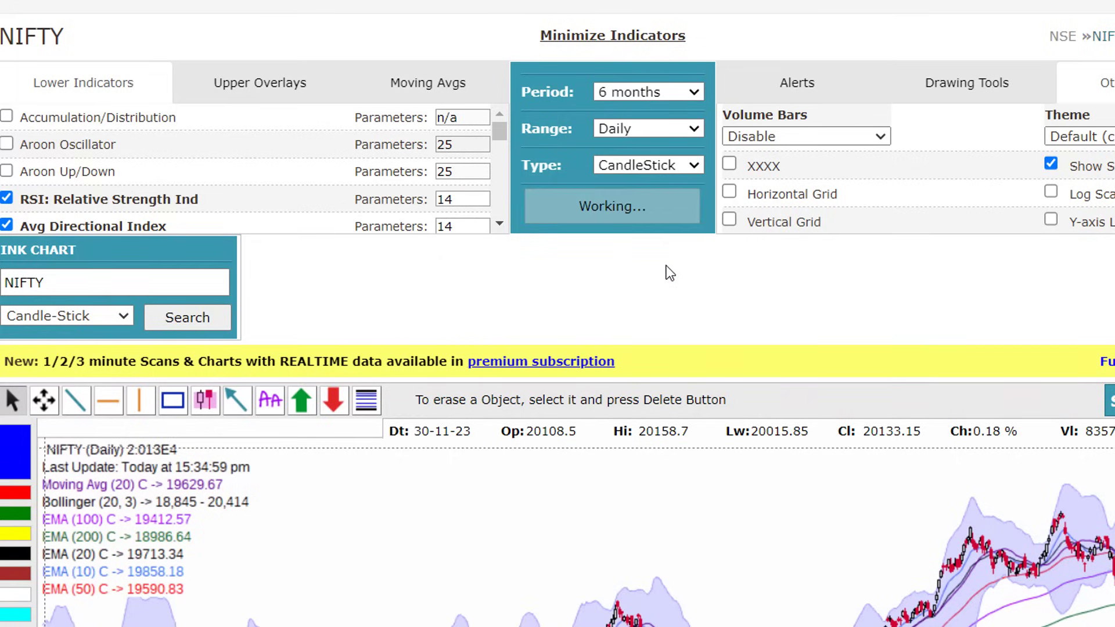
pyautogui.scroll(-5, 942, 479)
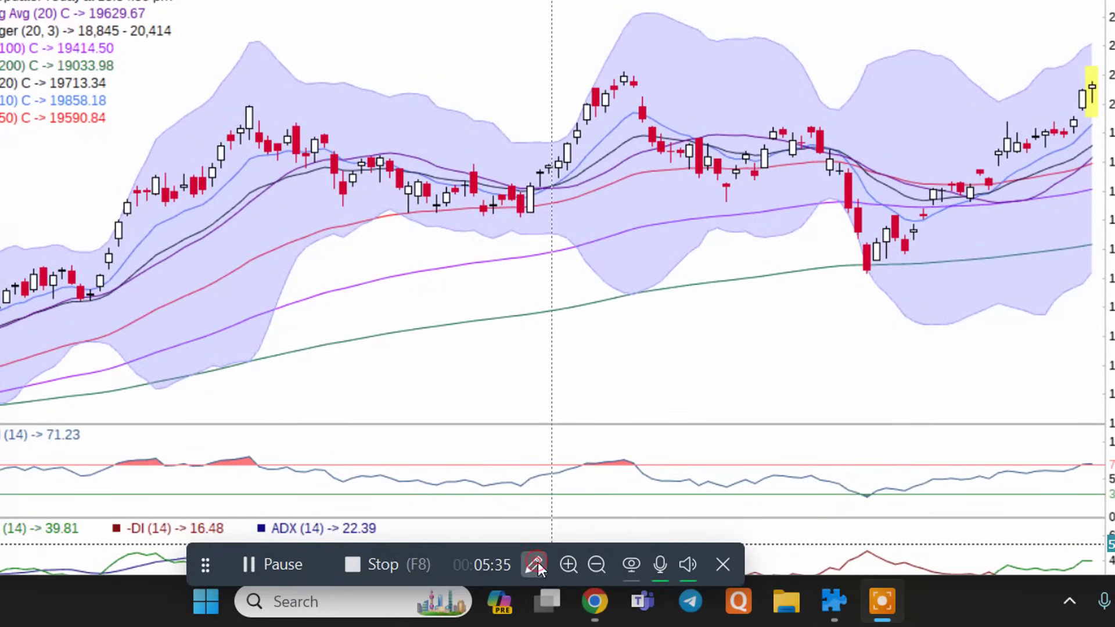
# Draw a freehand line from the mid-September peak across to the latest candle, then close the annotation tools.
pyautogui.click(535, 563)
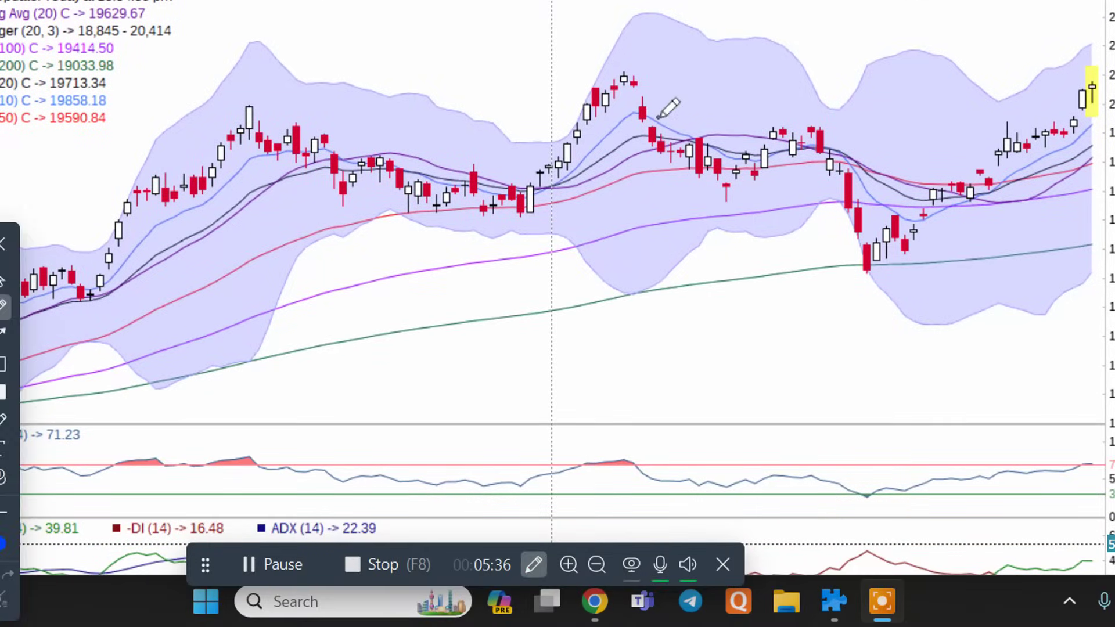
pyautogui.moveTo(624, 94)
pyautogui.mouseDown()
pyautogui.moveTo(793, 115)
pyautogui.moveTo(1104, 96)
pyautogui.mouseUp()
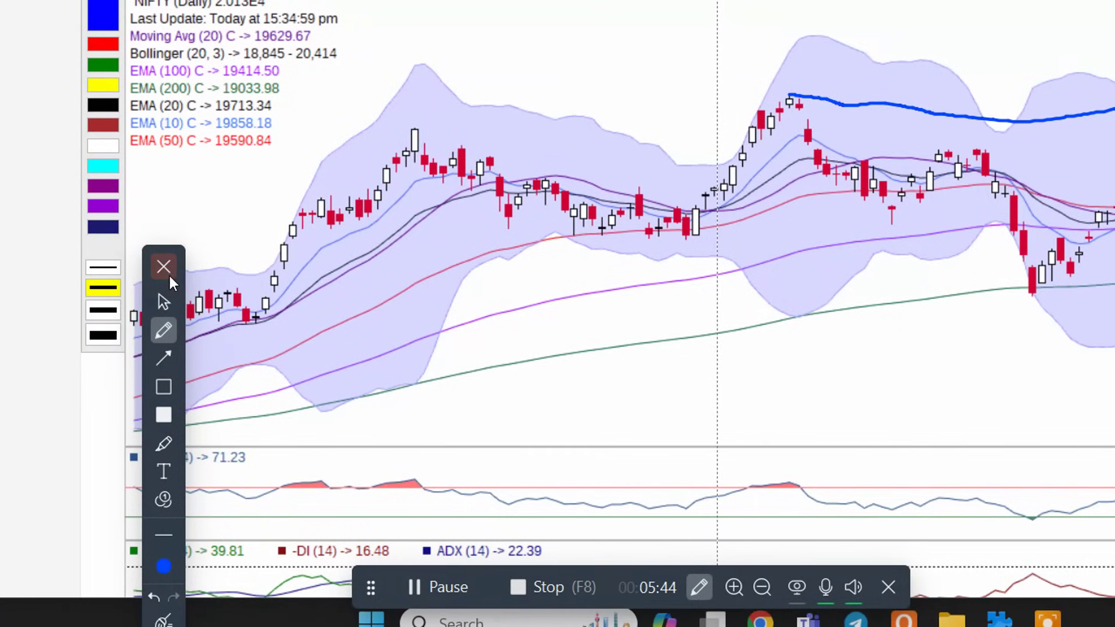
pyautogui.click(111, 267)
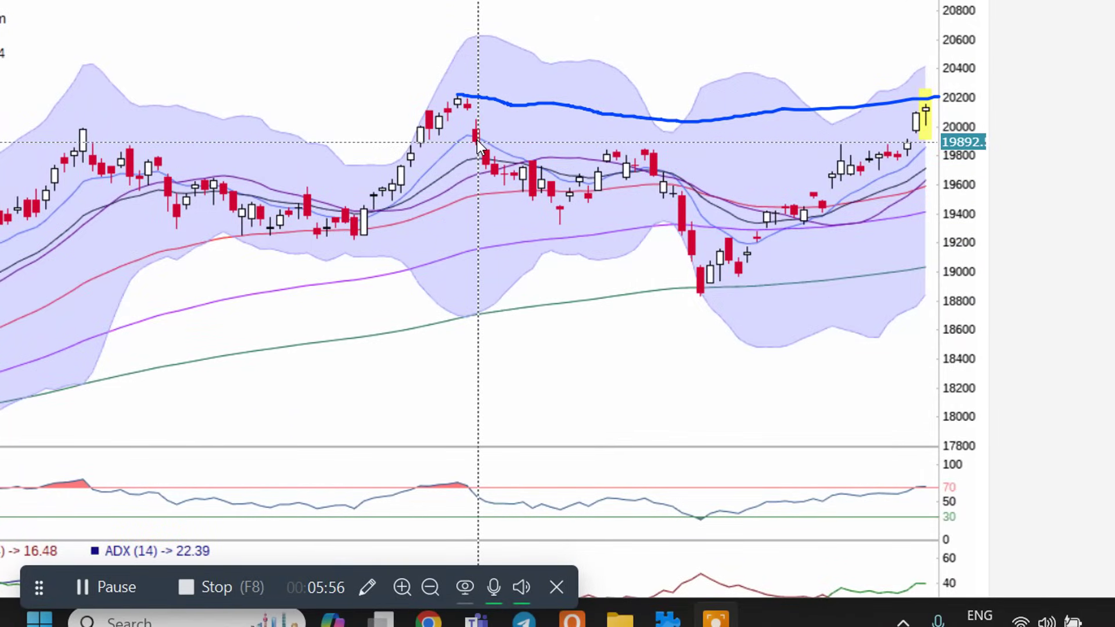
# Change the NIFTY chart type to Closing Price and update the chart.
pyautogui.scroll(7, 400, 173)
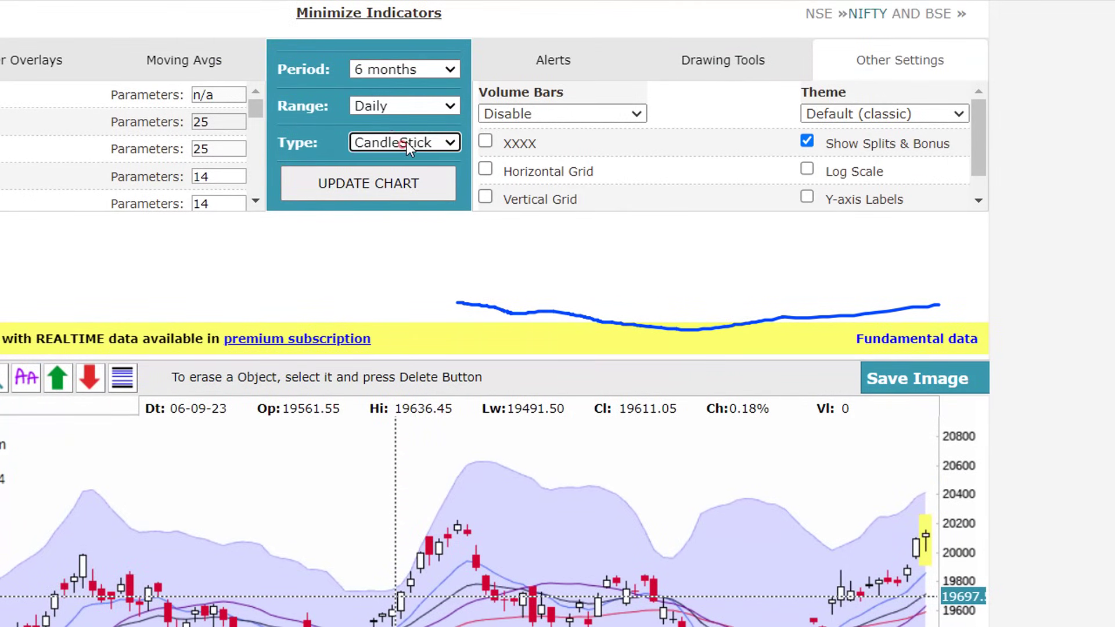
pyautogui.click(406, 142)
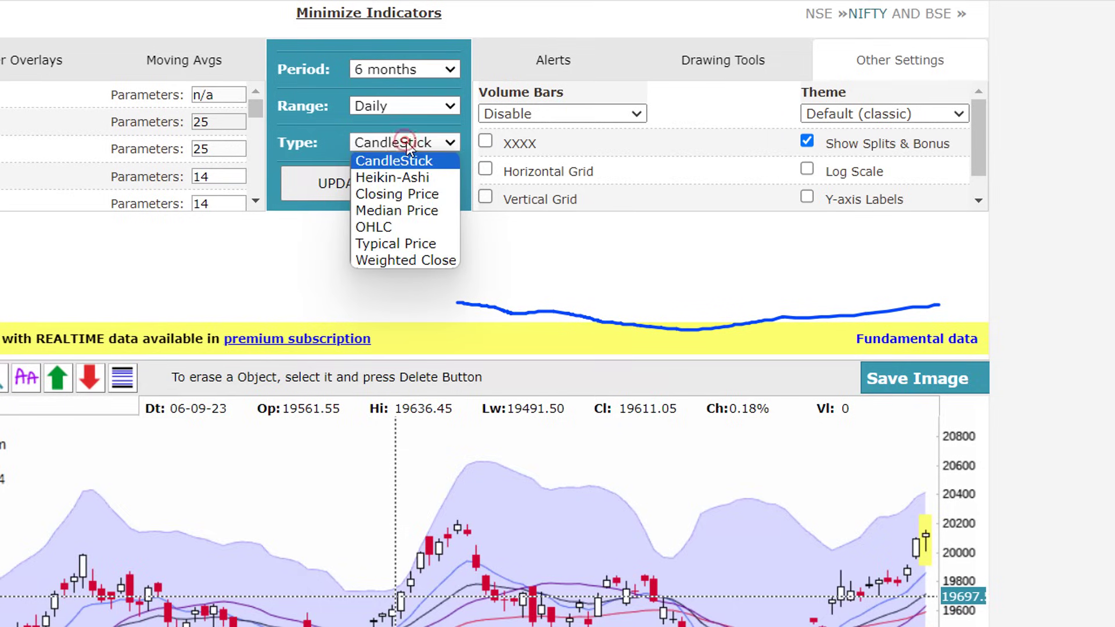
pyautogui.click(392, 193)
pyautogui.click(393, 186)
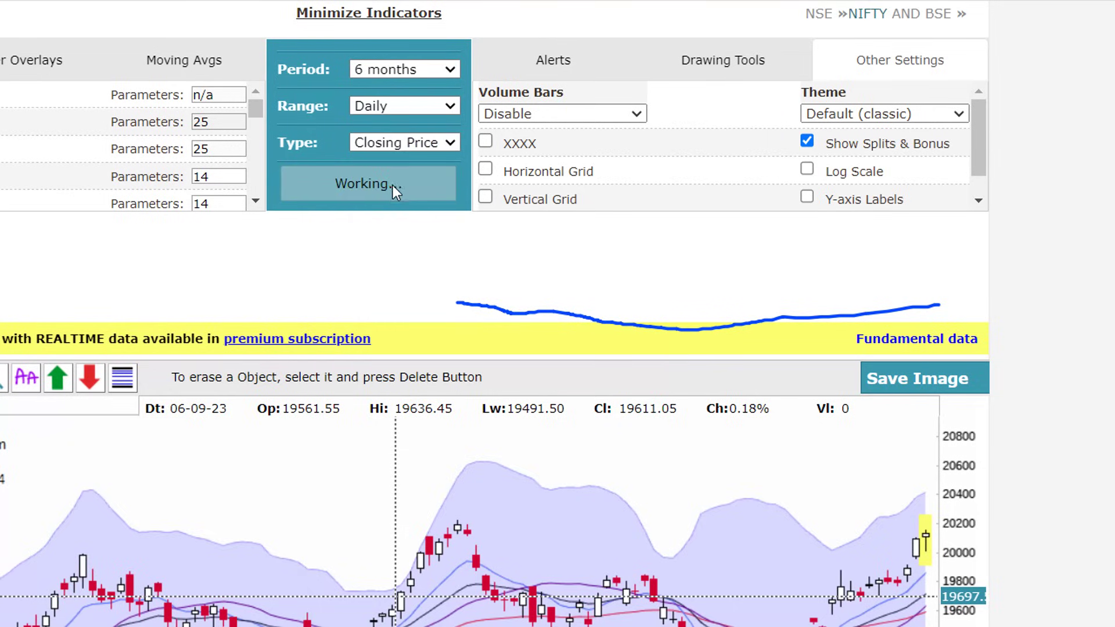
pyautogui.scroll(-5, 479, 531)
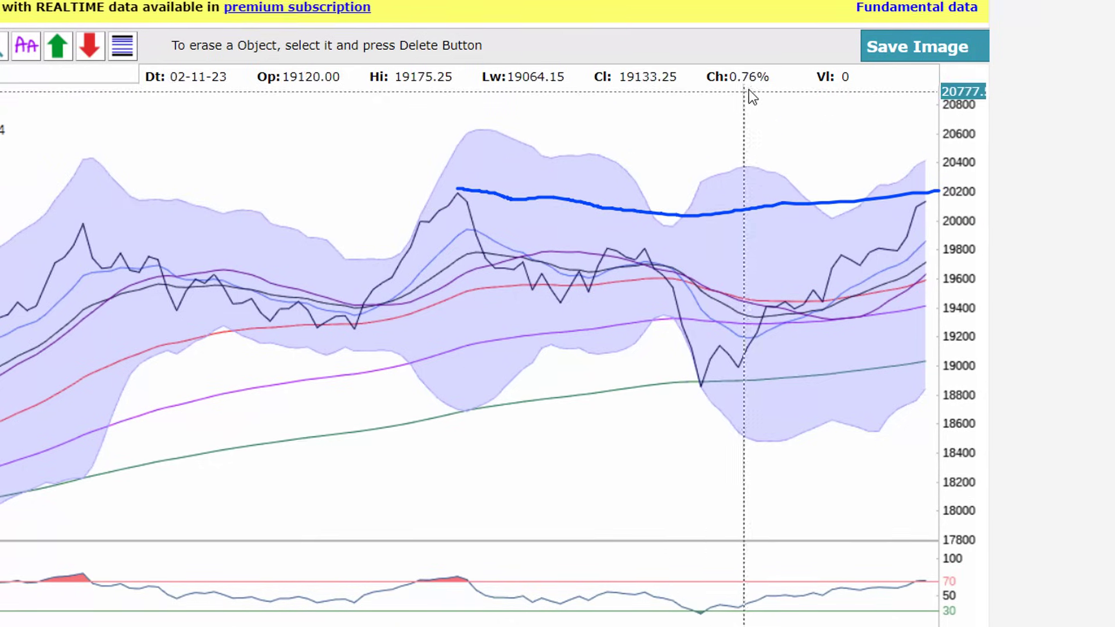
# Draw a rectangle on the price chart from the mid-September peak near 20200 to the late-October low near 18850, extending past the latest price.
pyautogui.scroll(1, 748, 90)
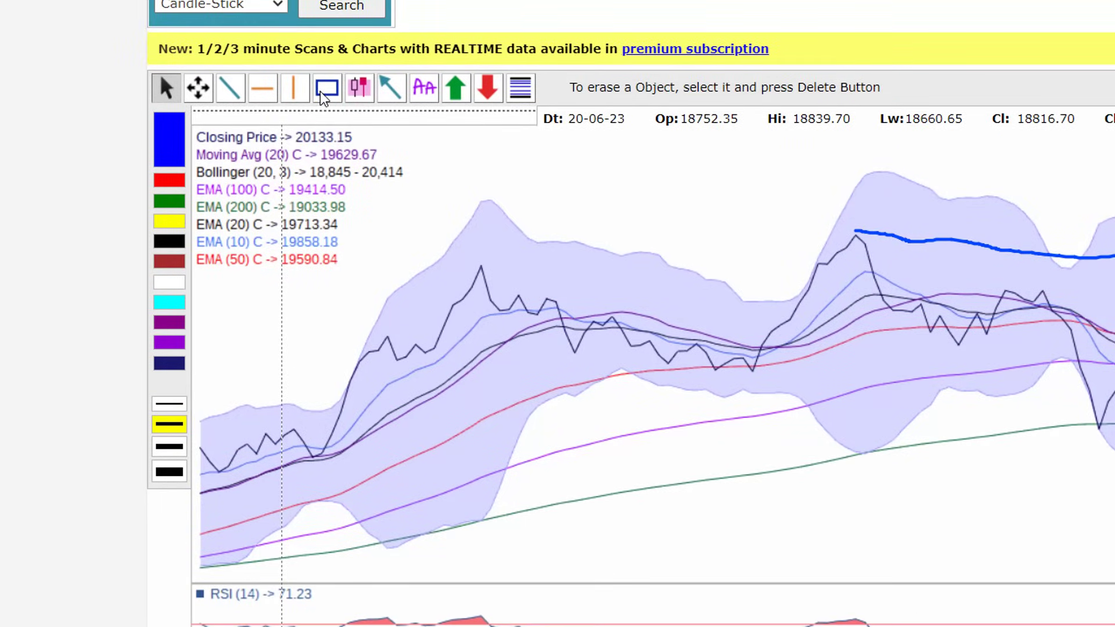
pyautogui.click(325, 90)
pyautogui.moveTo(859, 232); pyautogui.dragTo(1053, 431)
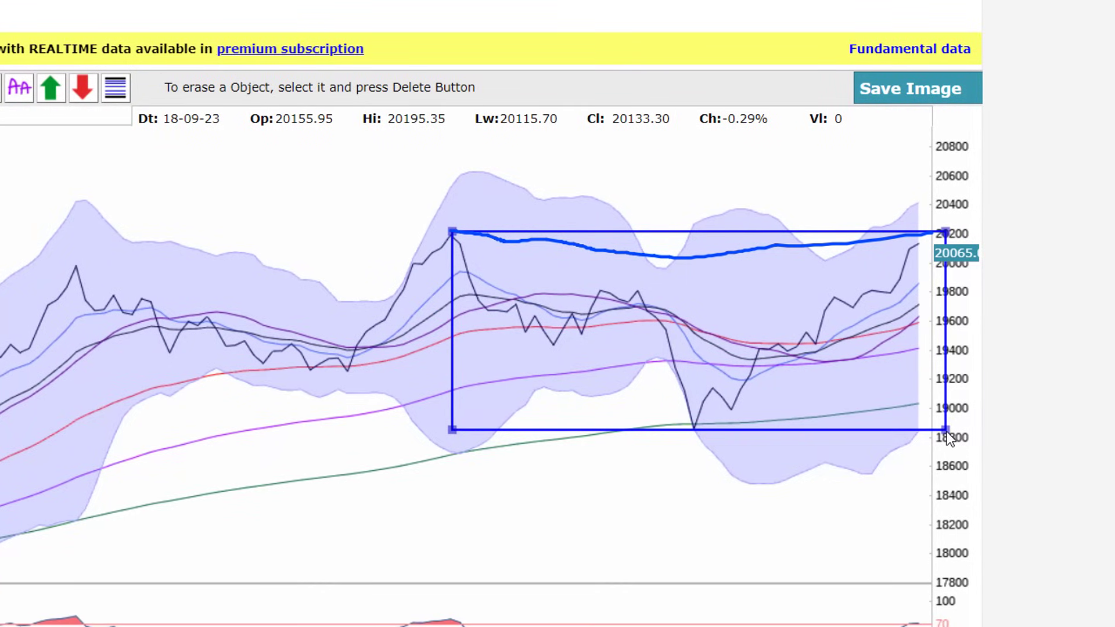
pyautogui.moveTo(946, 431); pyautogui.dragTo(946, 434)
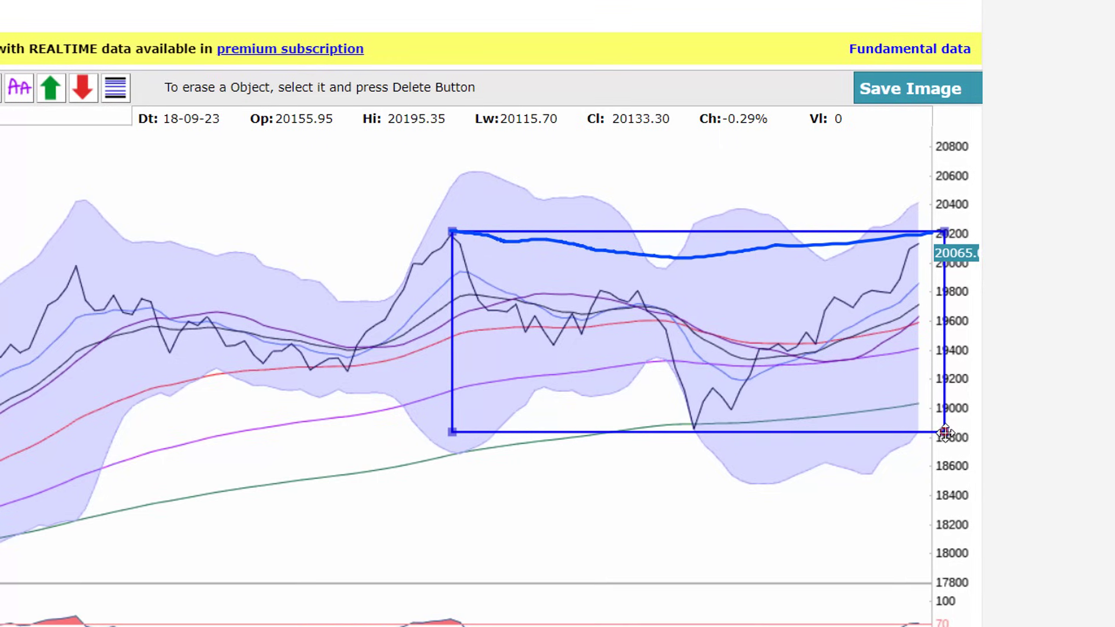
pyautogui.click(829, 476)
# Shift the rectangle slightly so its upper-left corner sits just past the mid-September closing peak, then deselect it.
pyautogui.scroll(2, 860, 358)
pyautogui.scroll(-2, 859, 358)
pyautogui.scroll(2, 860, 359)
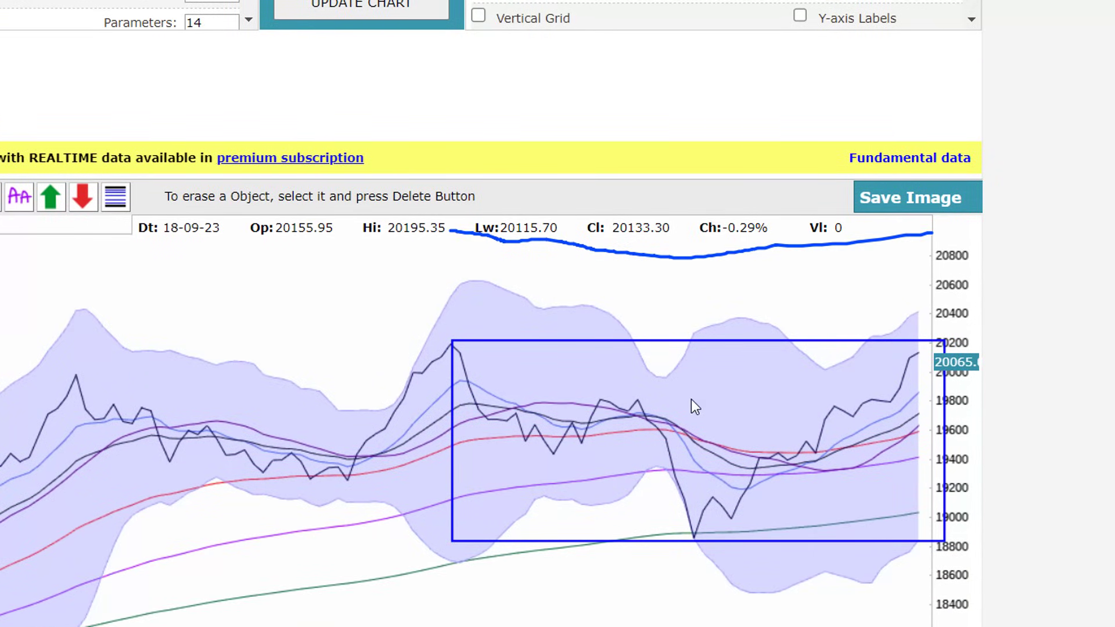
pyautogui.click(464, 351)
pyautogui.moveTo(463, 351); pyautogui.dragTo(466, 348)
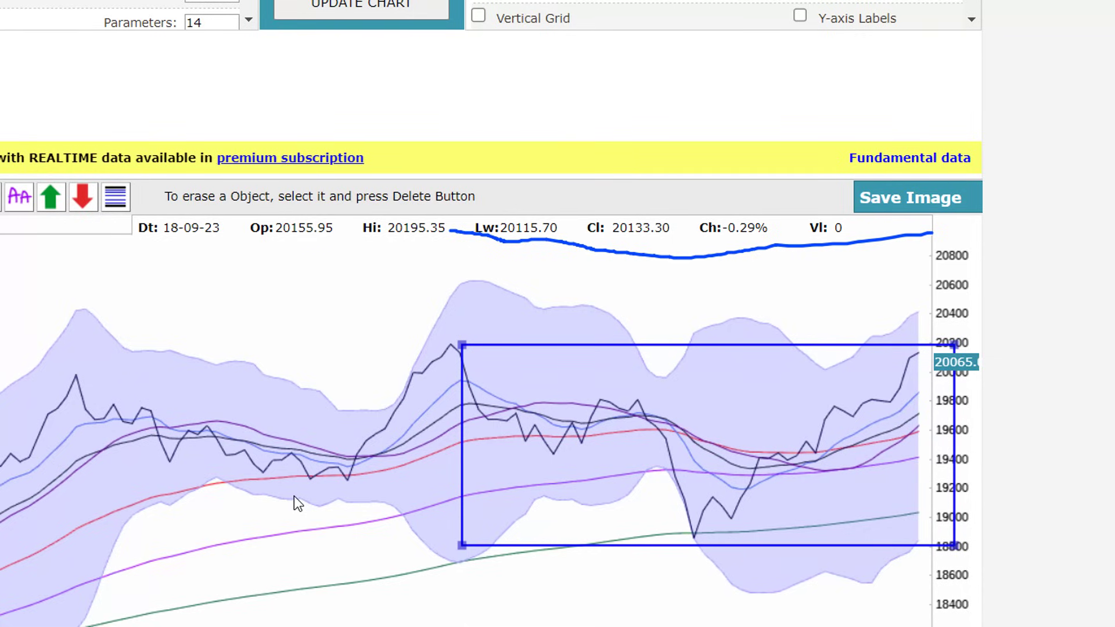
pyautogui.scroll(-1, 475, 524)
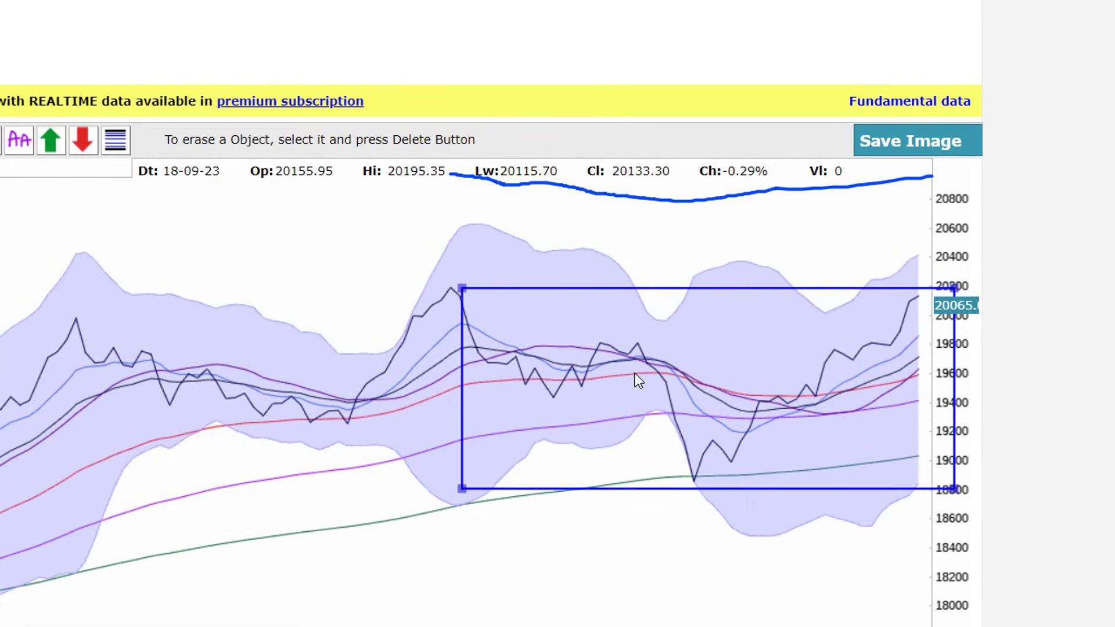
pyautogui.click(637, 347)
pyautogui.click(879, 362)
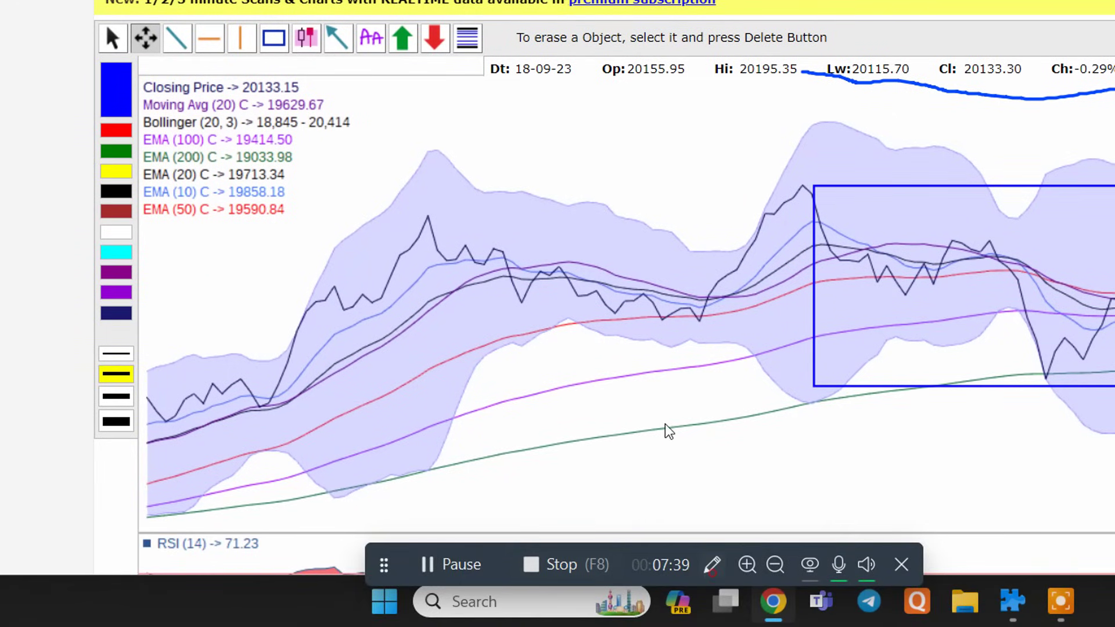
# Handwrite the levels 19870 and 19730 on the chart with the annotation pencil and circle them together.
pyautogui.hotkey('ctrl', 'shift', 'd')
pyautogui.click(453, 386)
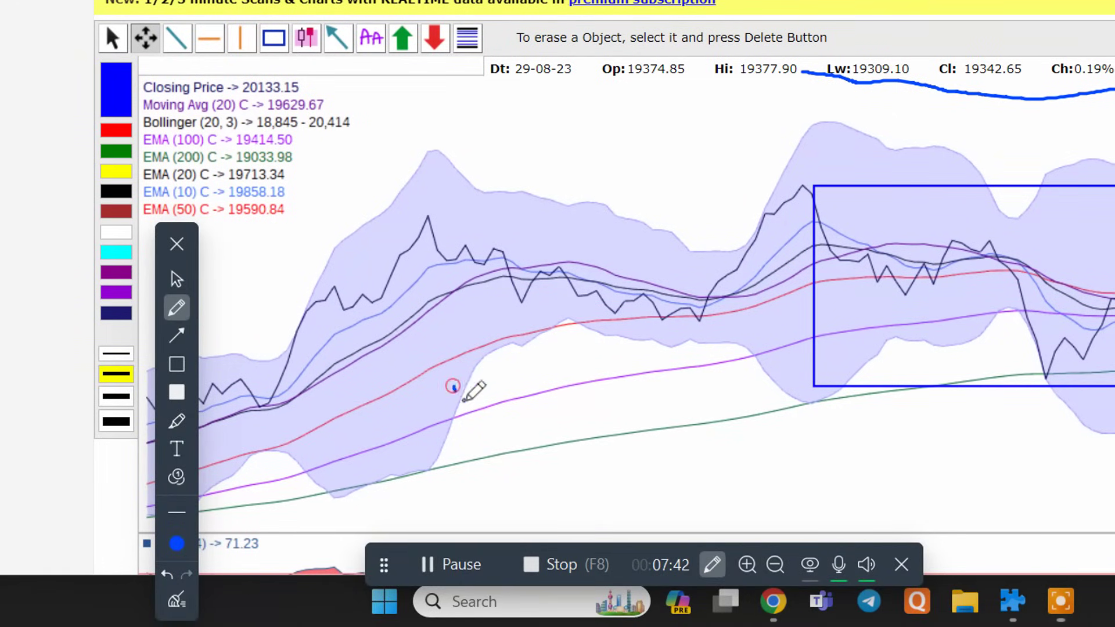
pyautogui.moveTo(464, 401); pyautogui.dragTo(479, 423)
pyautogui.moveTo(499, 375); pyautogui.dragTo(518, 407)
pyautogui.moveTo(545, 360)
pyautogui.mouseDown()
pyautogui.moveTo(526, 384)
pyautogui.moveTo(551, 393)
pyautogui.moveTo(540, 388)
pyautogui.moveTo(543, 365)
pyautogui.moveTo(578, 334)
pyautogui.moveTo(589, 372)
pyautogui.moveTo(580, 366)
pyautogui.moveTo(605, 337)
pyautogui.moveTo(621, 354)
pyautogui.moveTo(633, 326)
pyautogui.mouseUp()
pyautogui.moveTo(509, 442); pyautogui.dragTo(539, 483)
pyautogui.moveTo(564, 440)
pyautogui.mouseDown()
pyautogui.moveTo(546, 459)
pyautogui.moveTo(562, 449)
pyautogui.moveTo(570, 465)
pyautogui.moveTo(588, 422)
pyautogui.moveTo(602, 446)
pyautogui.moveTo(613, 411)
pyautogui.moveTo(628, 445)
pyautogui.mouseUp()
pyautogui.moveTo(662, 390)
pyautogui.mouseDown()
pyautogui.moveTo(688, 303)
pyautogui.moveTo(422, 309)
pyautogui.moveTo(357, 409)
pyautogui.moveTo(445, 509)
pyautogui.moveTo(517, 521)
pyautogui.moveTo(686, 447)
pyautogui.moveTo(741, 373)
pyautogui.moveTo(689, 314)
pyautogui.mouseUp()
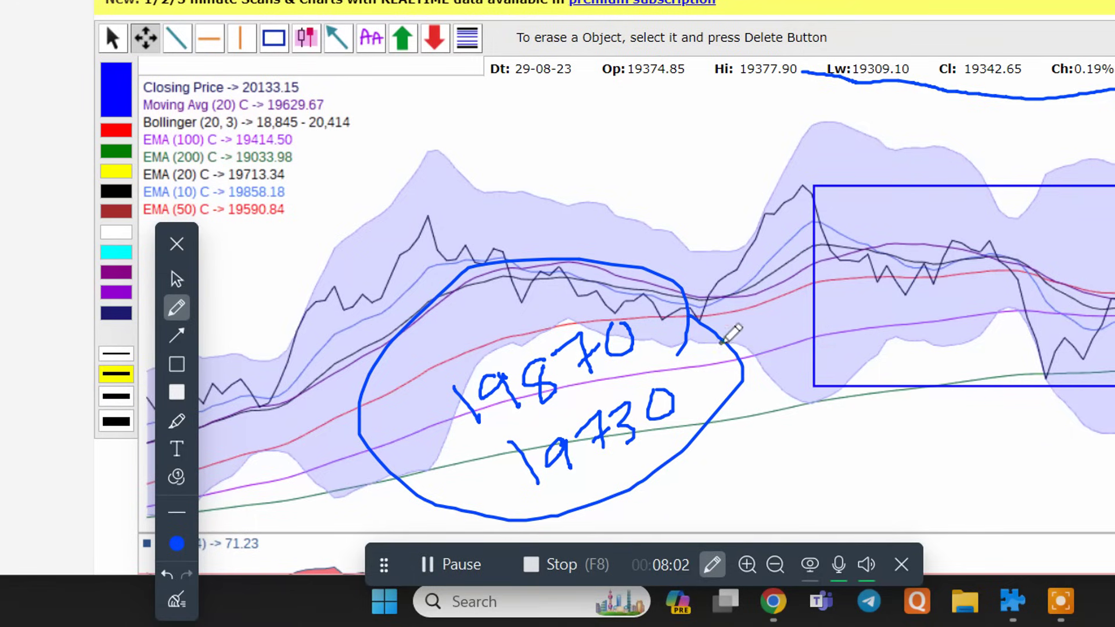
# Draw a line out from the circled levels and handwrite 18500 with a plus-minus 100 beside it.
pyautogui.moveTo(652, 449); pyautogui.dragTo(781, 481)
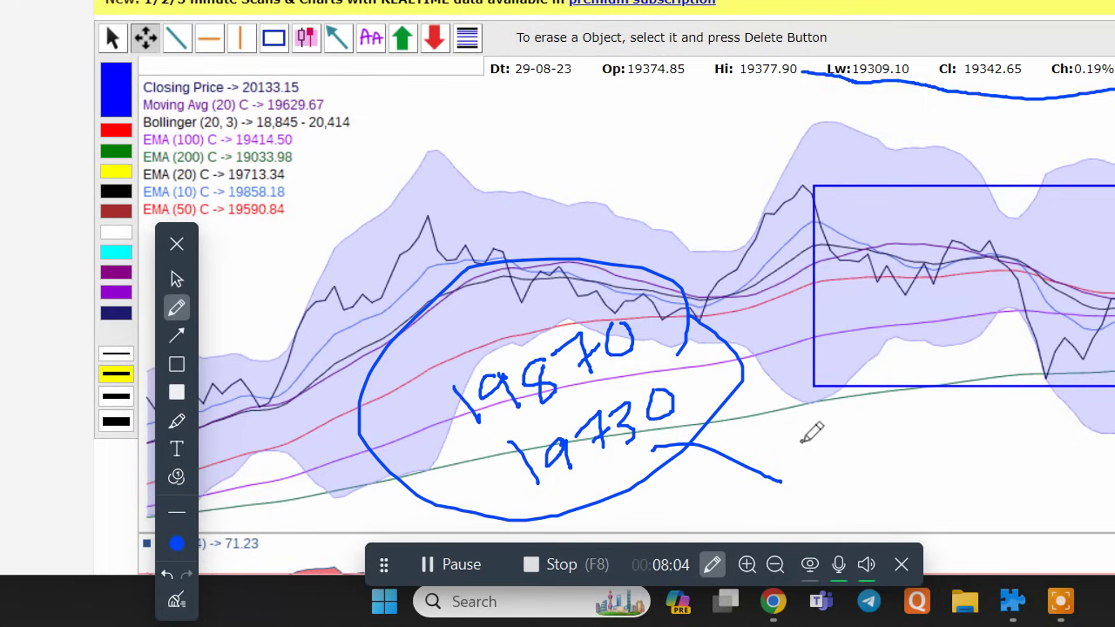
pyautogui.moveTo(803, 442); pyautogui.dragTo(813, 478)
pyautogui.moveTo(854, 426)
pyautogui.mouseDown()
pyautogui.moveTo(857, 463)
pyautogui.moveTo(846, 474)
pyautogui.moveTo(856, 433)
pyautogui.moveTo(886, 413)
pyautogui.moveTo(869, 443)
pyautogui.moveTo(890, 463)
pyautogui.mouseUp()
pyautogui.moveTo(933, 401)
pyautogui.mouseDown()
pyautogui.moveTo(930, 427)
pyautogui.moveTo(962, 404)
pyautogui.mouseUp()
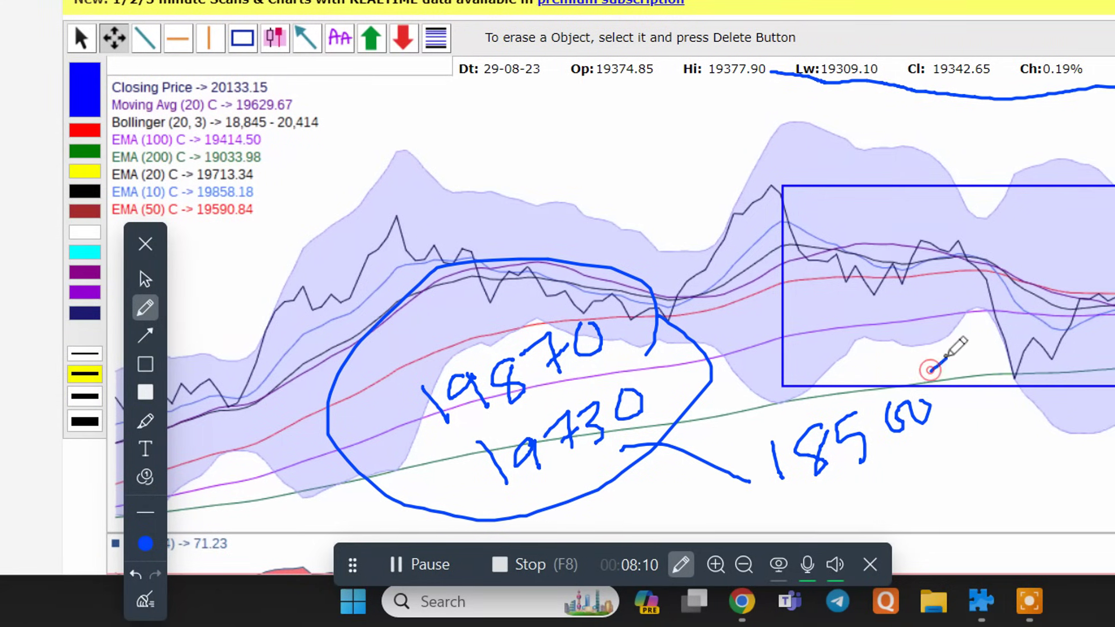
pyautogui.moveTo(955, 355)
pyautogui.mouseDown()
pyautogui.moveTo(961, 382)
pyautogui.moveTo(969, 363)
pyautogui.mouseUp()
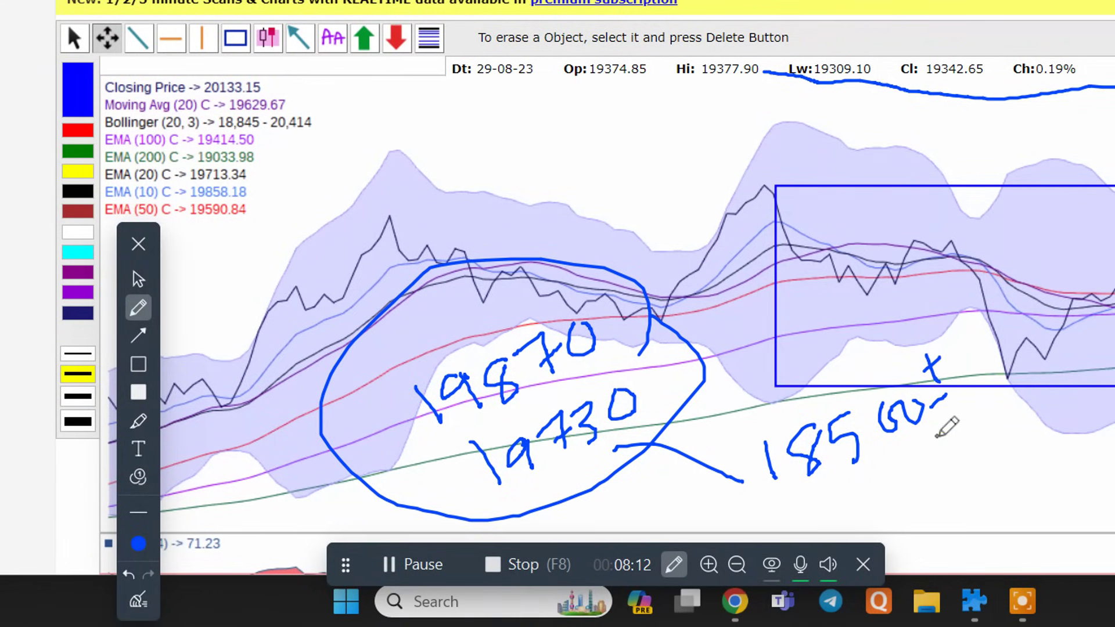
pyautogui.moveTo(947, 434)
pyautogui.mouseDown()
pyautogui.moveTo(943, 456)
pyautogui.moveTo(973, 408)
pyautogui.mouseUp()
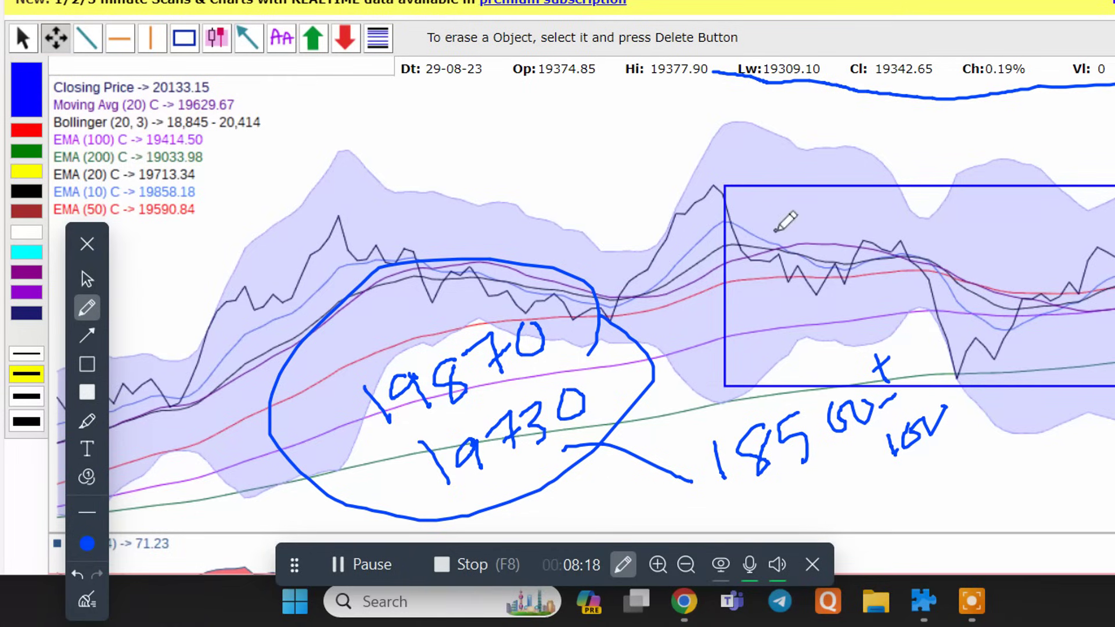
# Handwrite 20133 above the circled levels, then circle and underline it.
pyautogui.moveTo(413, 183)
pyautogui.mouseDown()
pyautogui.moveTo(438, 209)
pyautogui.moveTo(541, 169)
pyautogui.moveTo(482, 177)
pyautogui.moveTo(519, 184)
pyautogui.moveTo(546, 147)
pyautogui.moveTo(519, 138)
pyautogui.moveTo(568, 163)
pyautogui.mouseUp()
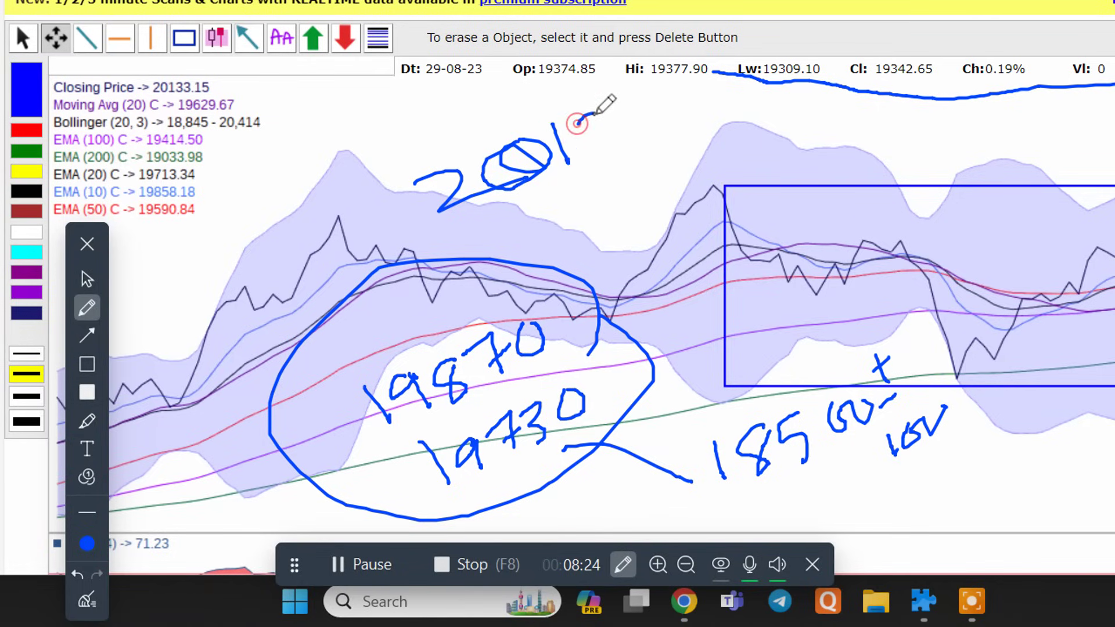
pyautogui.moveTo(580, 119); pyautogui.dragTo(588, 164)
pyautogui.moveTo(611, 120); pyautogui.dragTo(628, 156)
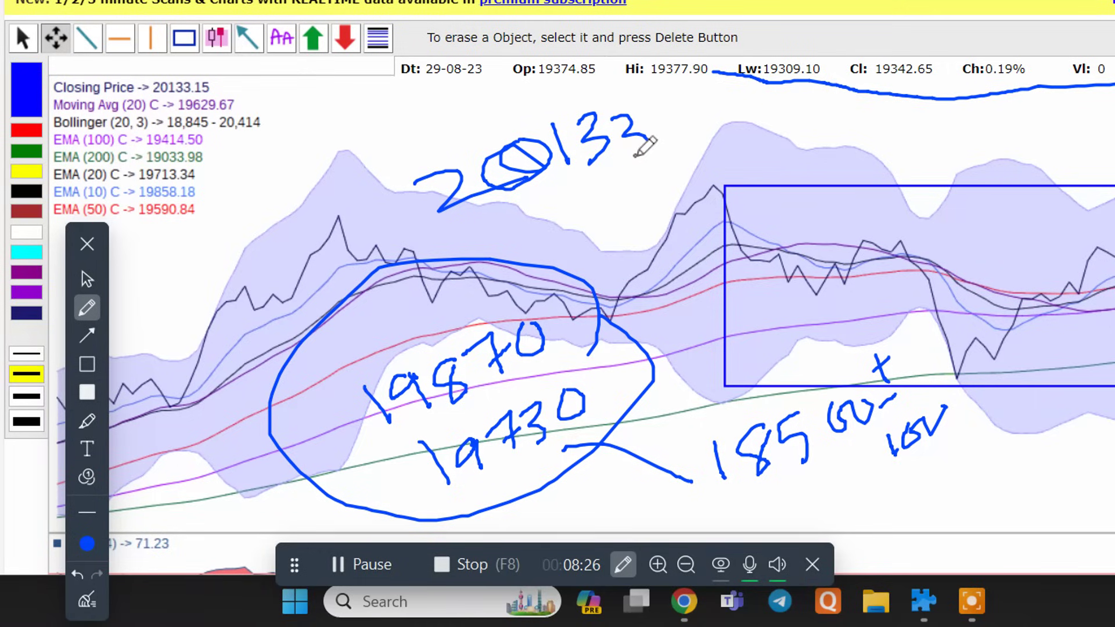
pyautogui.moveTo(450, 254)
pyautogui.mouseDown()
pyautogui.moveTo(685, 182)
pyautogui.moveTo(690, 114)
pyautogui.moveTo(424, 140)
pyautogui.moveTo(324, 237)
pyautogui.moveTo(529, 232)
pyautogui.mouseUp()
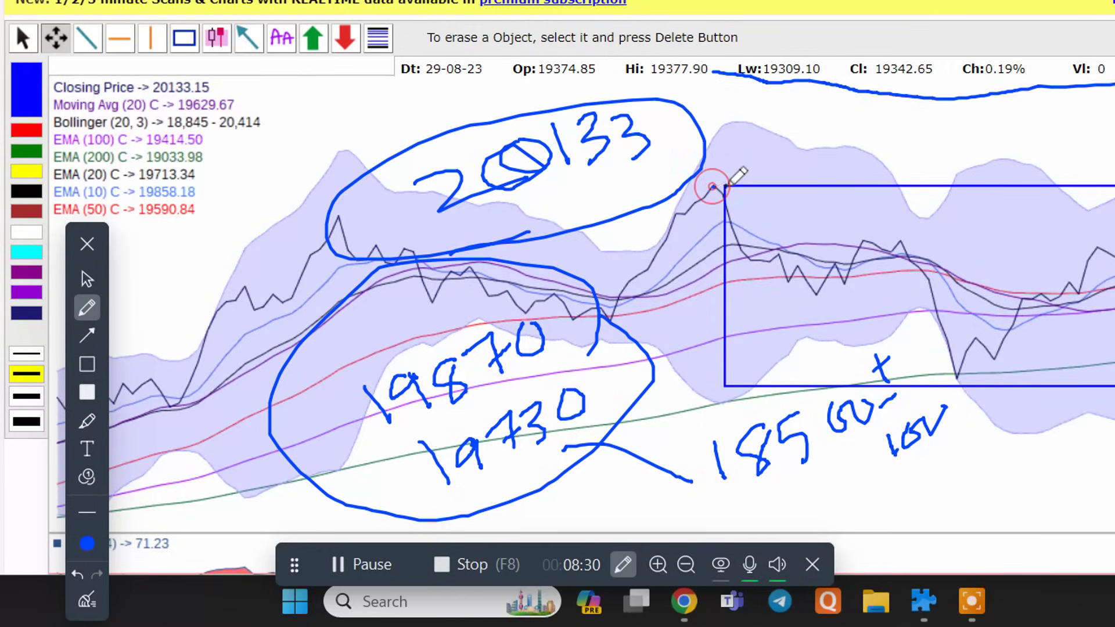
# Mark the September closing peak, handwrite 20192 beside it with an underline, and circle 20133 again.
pyautogui.moveTo(714, 186); pyautogui.dragTo(797, 187)
pyautogui.moveTo(628, 232)
pyautogui.mouseDown()
pyautogui.moveTo(635, 264)
pyautogui.moveTo(703, 195)
pyautogui.moveTo(712, 214)
pyautogui.moveTo(706, 199)
pyautogui.moveTo(724, 170)
pyautogui.moveTo(743, 196)
pyautogui.mouseUp()
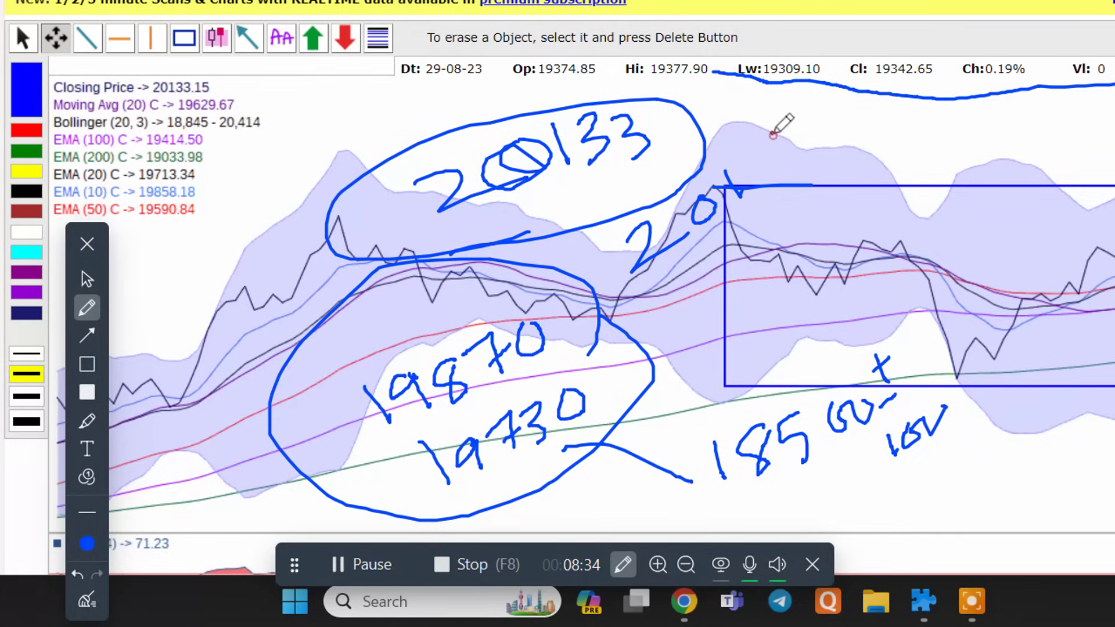
pyautogui.moveTo(776, 135)
pyautogui.mouseDown()
pyautogui.moveTo(792, 166)
pyautogui.moveTo(789, 135)
pyautogui.moveTo(808, 163)
pyautogui.moveTo(868, 141)
pyautogui.mouseUp()
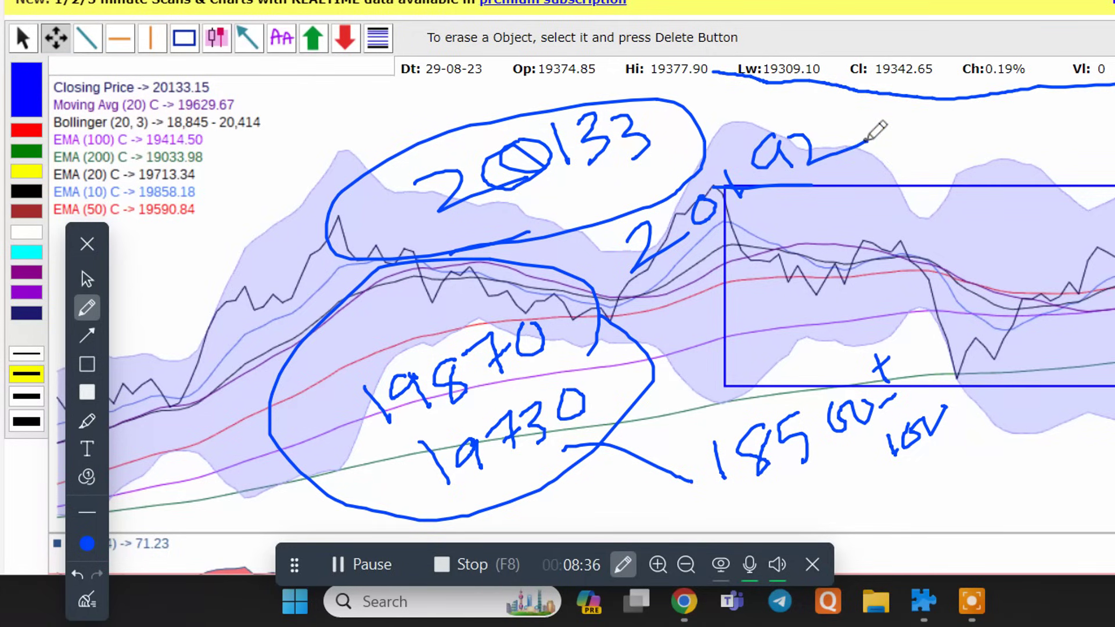
pyautogui.moveTo(661, 296); pyautogui.dragTo(856, 153)
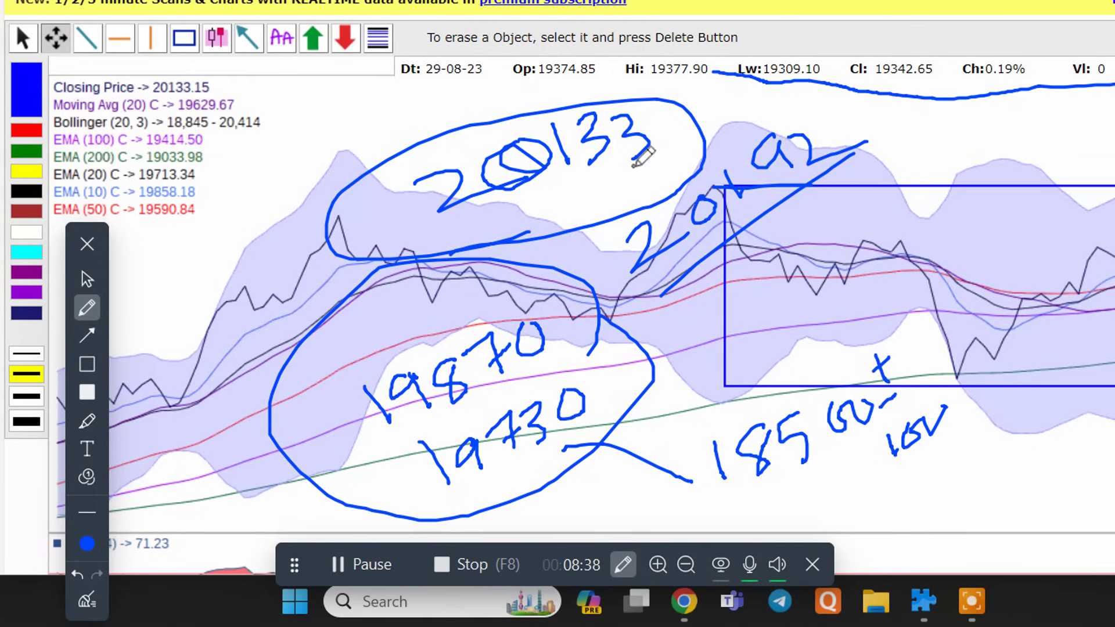
pyautogui.moveTo(639, 166)
pyautogui.mouseDown()
pyautogui.moveTo(664, 94)
pyautogui.moveTo(553, 100)
pyautogui.moveTo(354, 172)
pyautogui.moveTo(345, 223)
pyautogui.moveTo(503, 230)
pyautogui.moveTo(592, 199)
pyautogui.mouseUp()
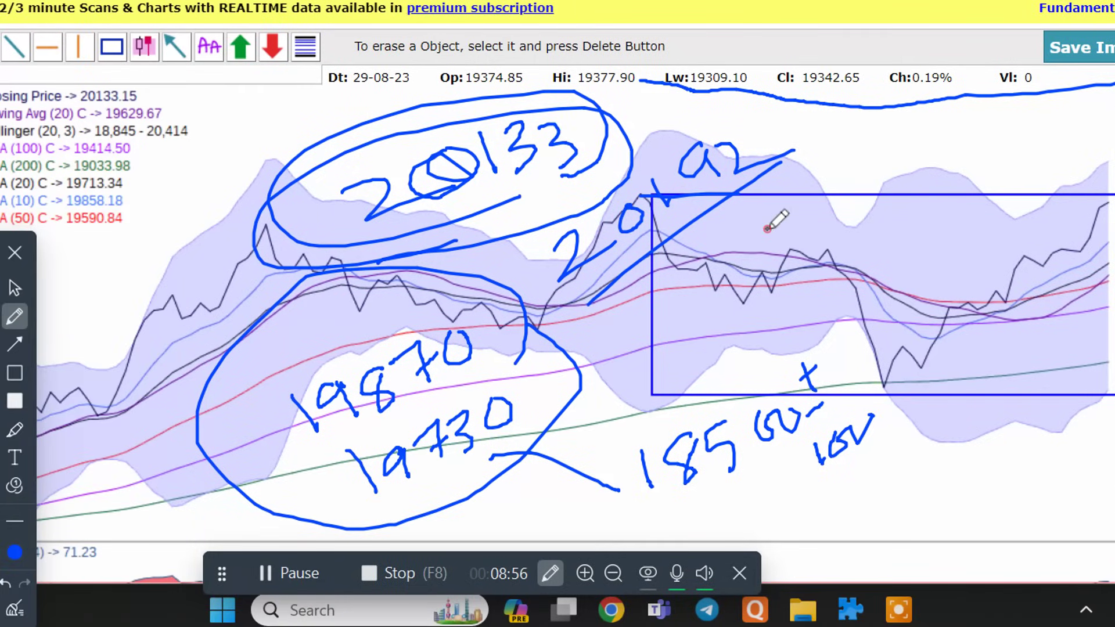
# Handwrite 21000 across the rectangle's upper edge and add the digits 5 and 4 beneath it.
pyautogui.moveTo(768, 229)
pyautogui.mouseDown()
pyautogui.moveTo(814, 209)
pyautogui.moveTo(875, 209)
pyautogui.moveTo(859, 180)
pyautogui.moveTo(875, 198)
pyautogui.moveTo(885, 168)
pyautogui.moveTo(889, 190)
pyautogui.moveTo(888, 169)
pyautogui.moveTo(944, 150)
pyautogui.mouseUp()
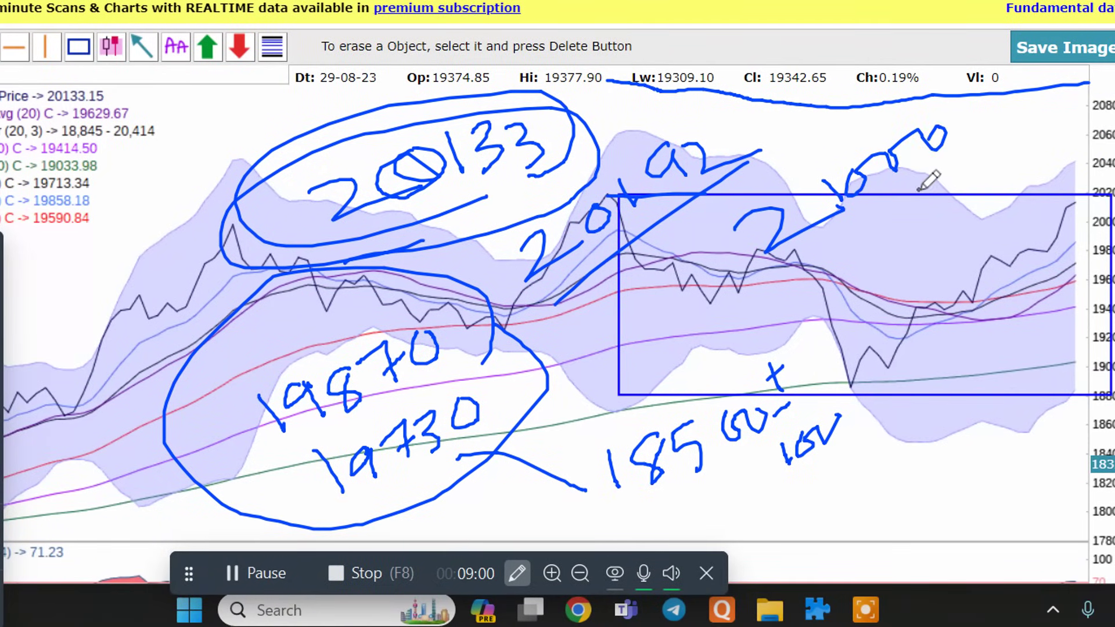
pyautogui.moveTo(903, 212); pyautogui.dragTo(923, 224)
pyautogui.moveTo(883, 274)
pyautogui.mouseDown()
pyautogui.moveTo(868, 294)
pyautogui.moveTo(888, 310)
pyautogui.mouseUp()
pyautogui.moveTo(906, 226)
pyautogui.mouseDown()
pyautogui.moveTo(957, 239)
pyautogui.moveTo(970, 277)
pyautogui.mouseUp()
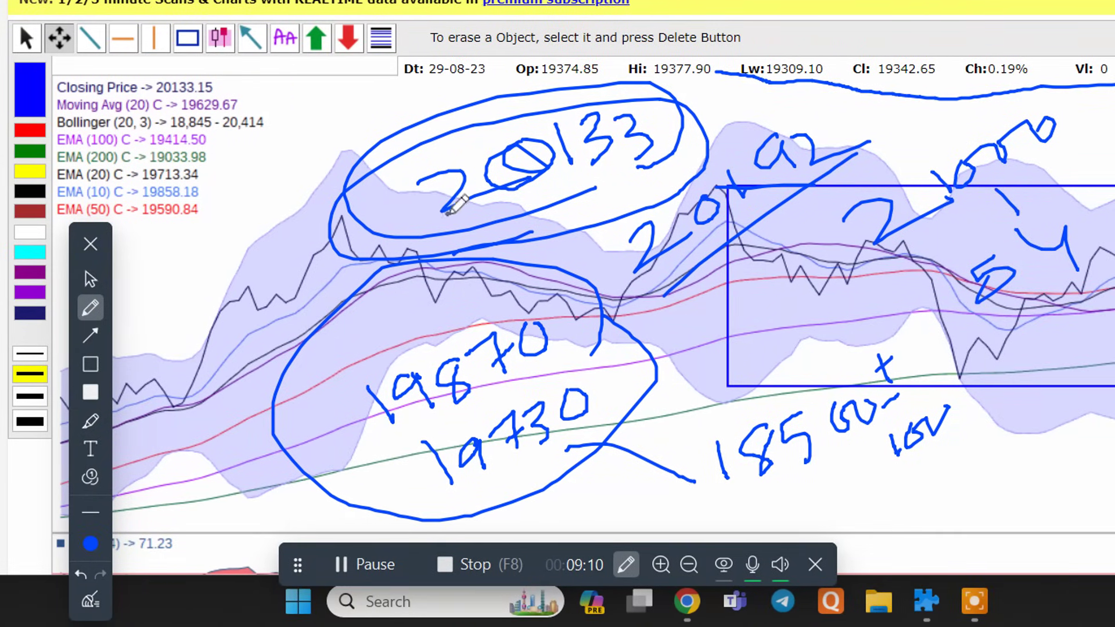
# Draw another large loop around the handwritten 20133 and a line from it down towards the mid-chart prices.
pyautogui.moveTo(456, 203)
pyautogui.mouseDown()
pyautogui.moveTo(435, 226)
pyautogui.moveTo(697, 200)
pyautogui.moveTo(691, 51)
pyautogui.mouseUp()
pyautogui.moveTo(475, 139)
pyautogui.mouseDown()
pyautogui.moveTo(269, 246)
pyautogui.moveTo(399, 257)
pyautogui.moveTo(524, 238)
pyautogui.mouseUp()
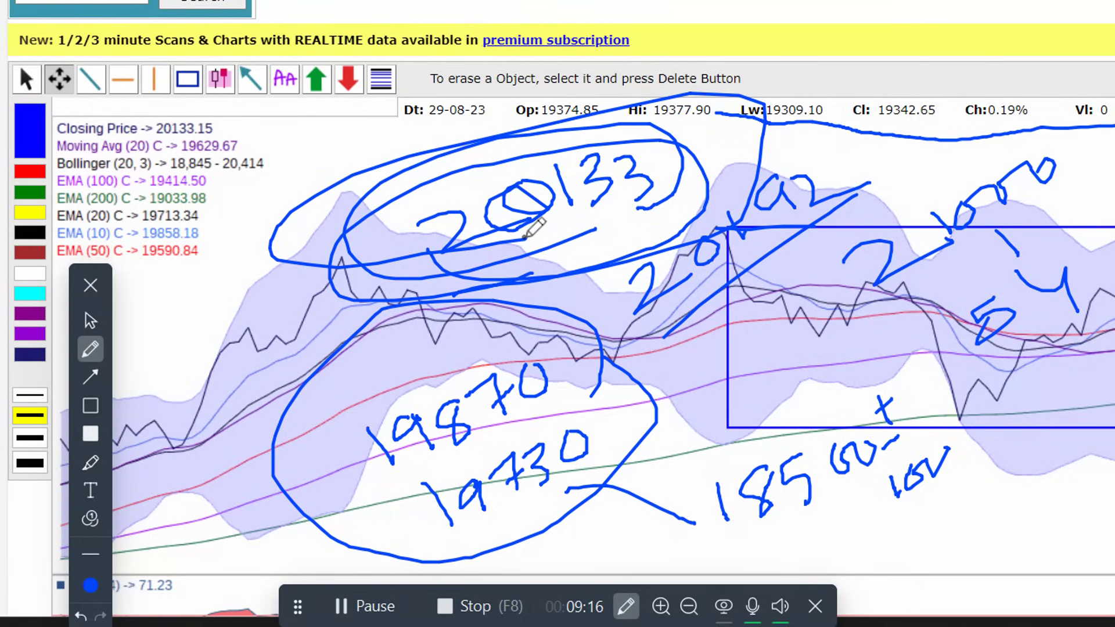
pyautogui.moveTo(586, 223)
pyautogui.mouseDown()
pyautogui.moveTo(640, 326)
pyautogui.moveTo(594, 333)
pyautogui.moveTo(675, 354)
pyautogui.moveTo(665, 330)
pyautogui.mouseUp()
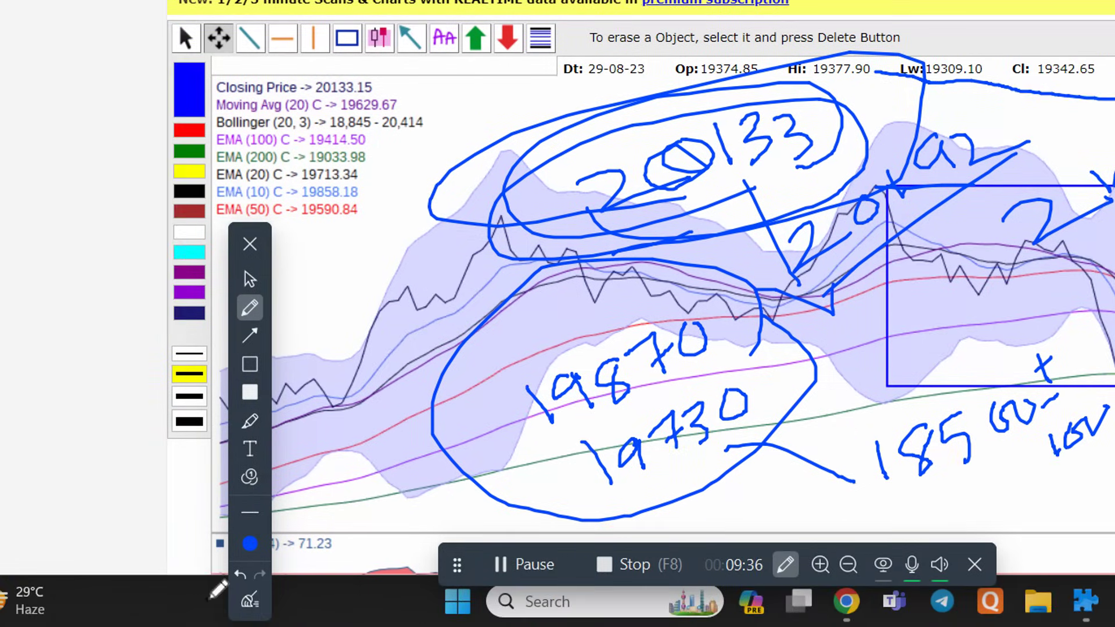
# Clear all handwritten annotations from the 6-month chart and close the annotation tools.
pyautogui.click(250, 601)
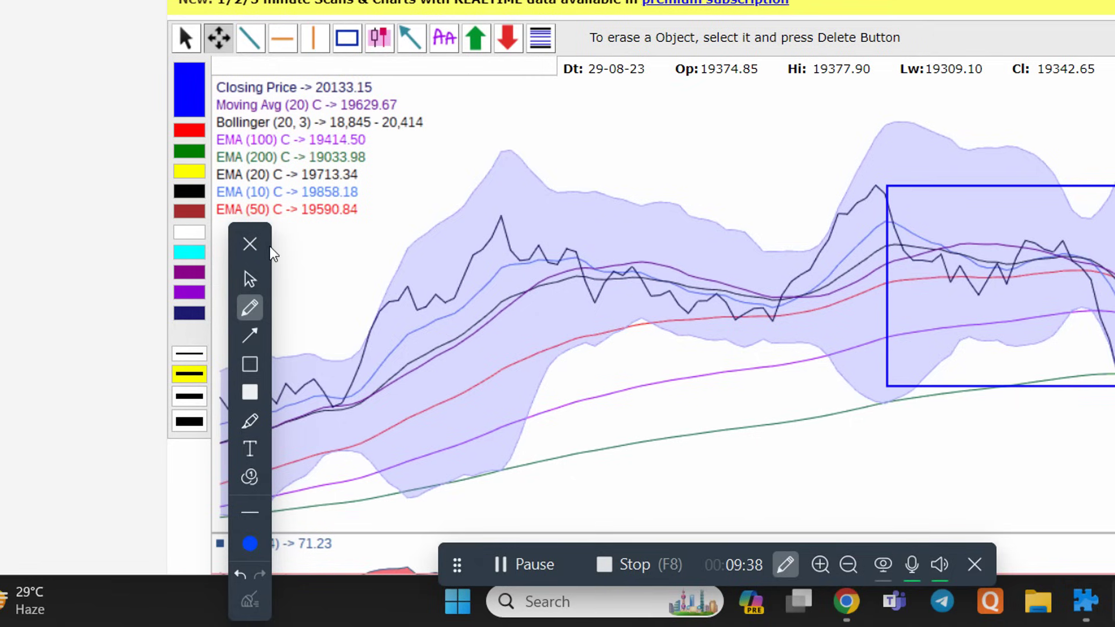
pyautogui.click(250, 244)
# Reload the NIFTY chart with a 2-day period and a 5 Minute range.
pyautogui.scroll(6, 658, 182)
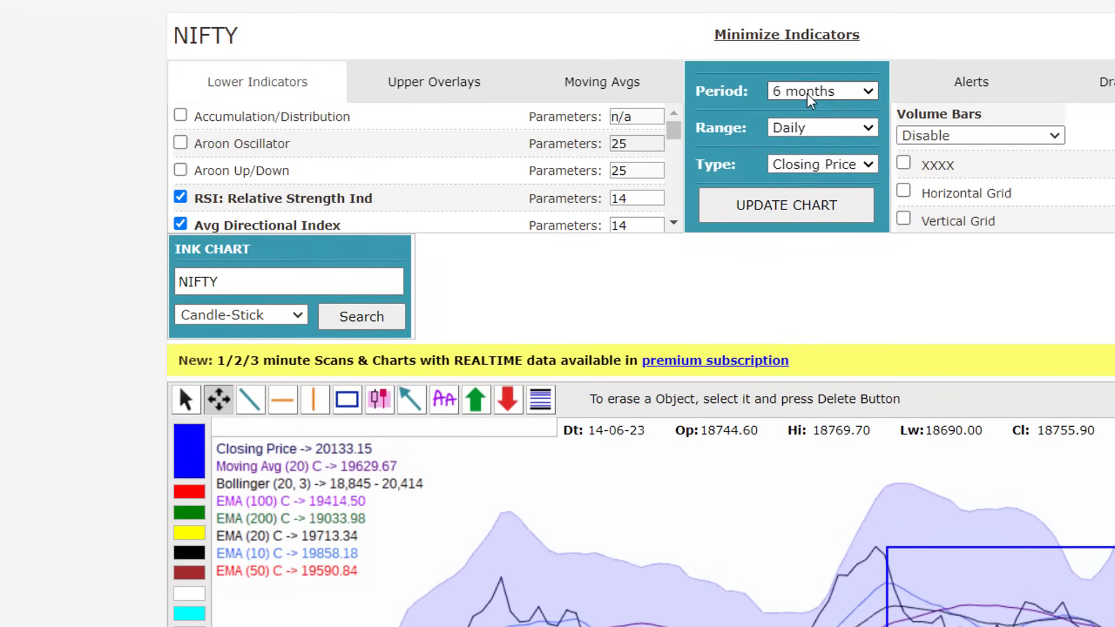
pyautogui.click(809, 94)
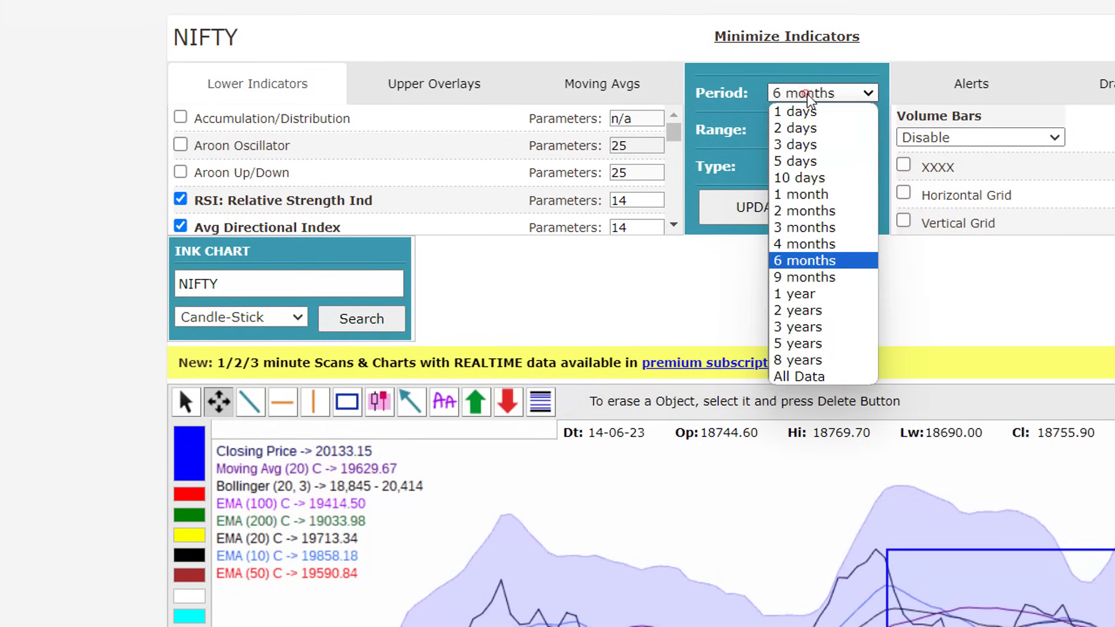
pyautogui.click(812, 129)
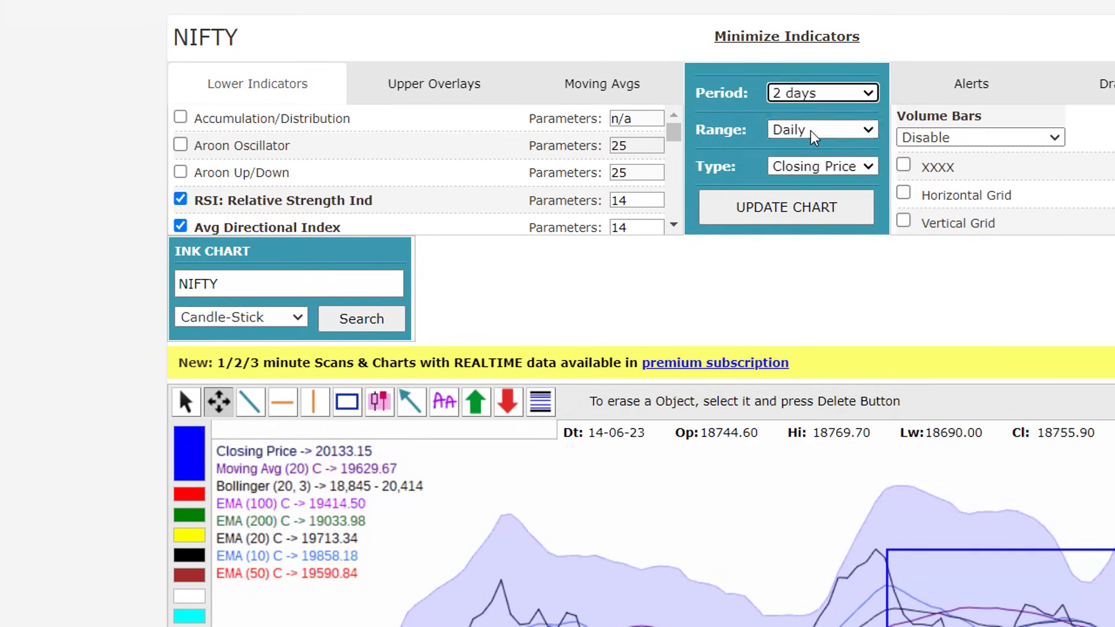
pyautogui.click(812, 133)
pyautogui.click(811, 133)
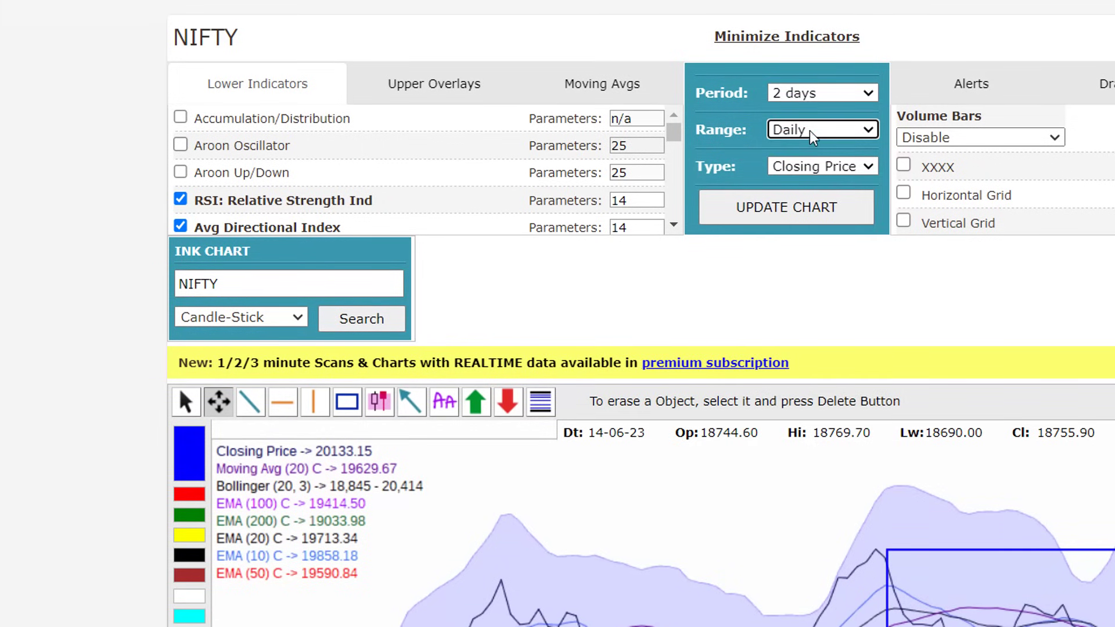
pyautogui.click(811, 131)
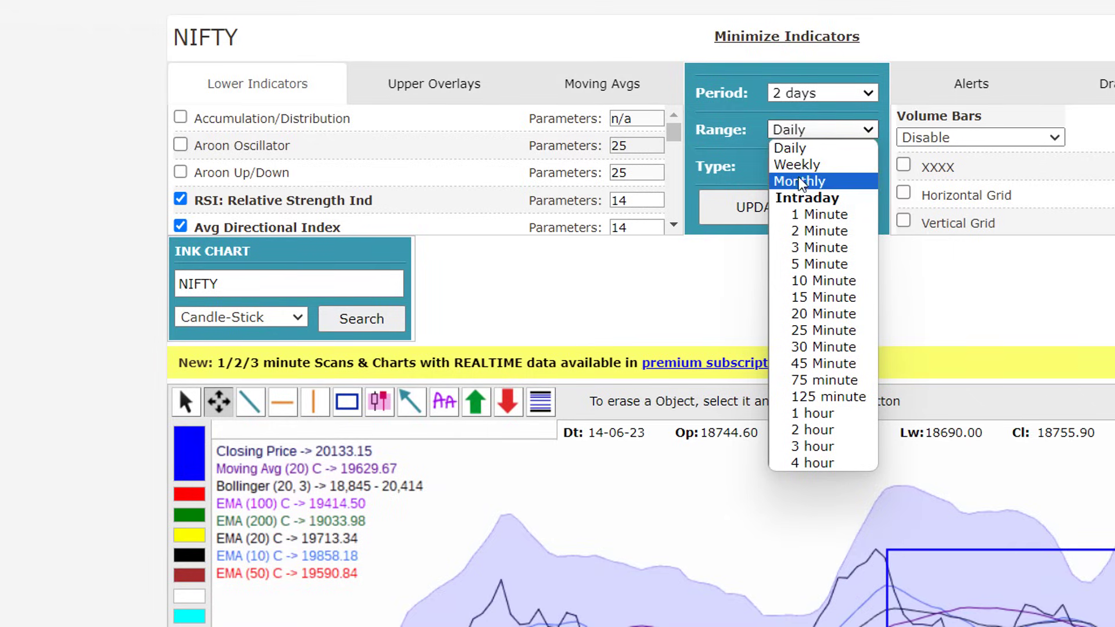
pyautogui.click(807, 265)
pyautogui.click(804, 223)
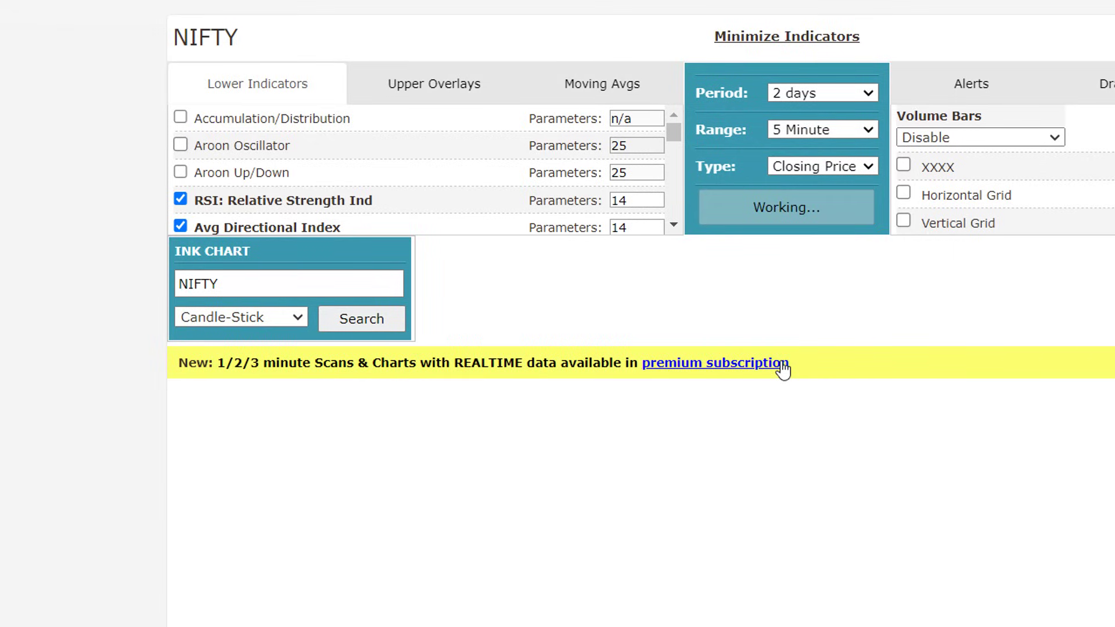
pyautogui.scroll(-5, 755, 366)
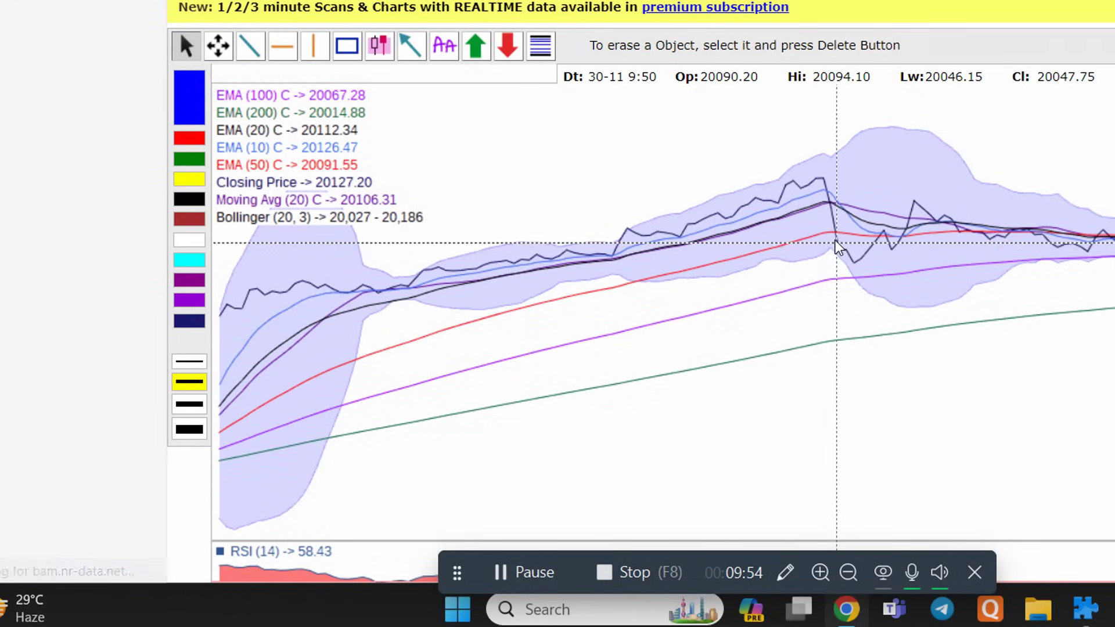
# Change the chart type to CandleStick and update the chart.
pyautogui.scroll(5, 639, 109)
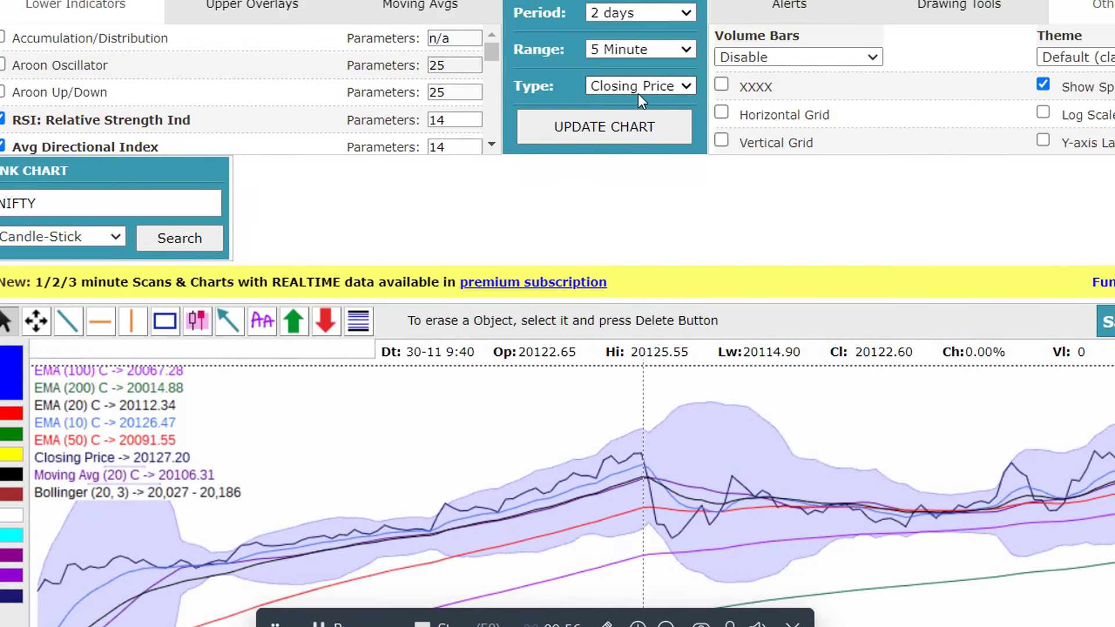
pyautogui.click(639, 93)
pyautogui.click(639, 103)
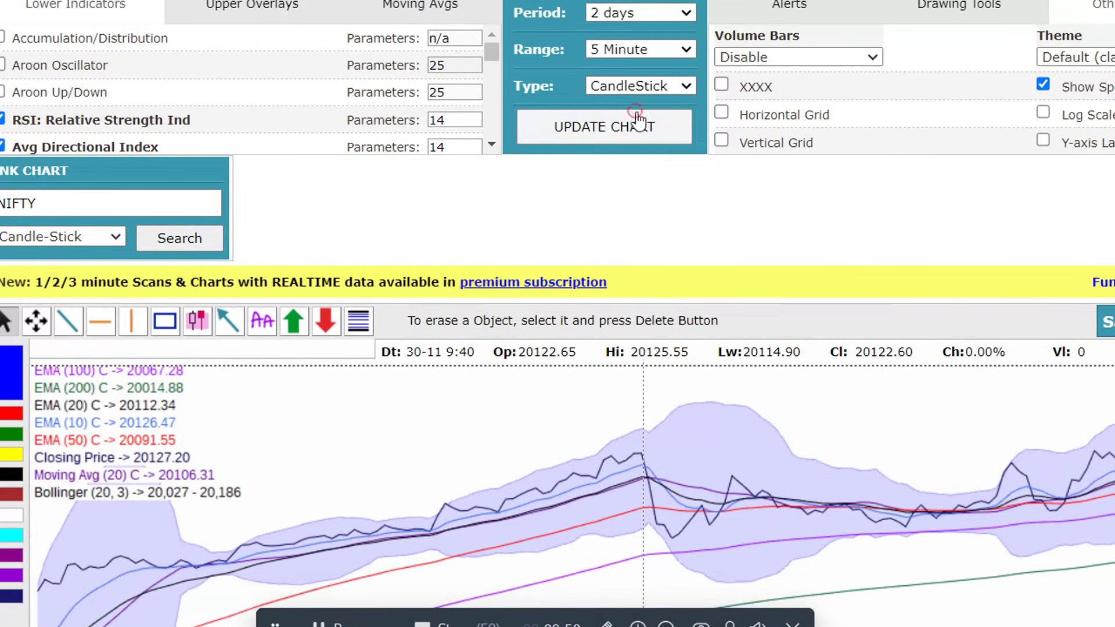
pyautogui.click(624, 127)
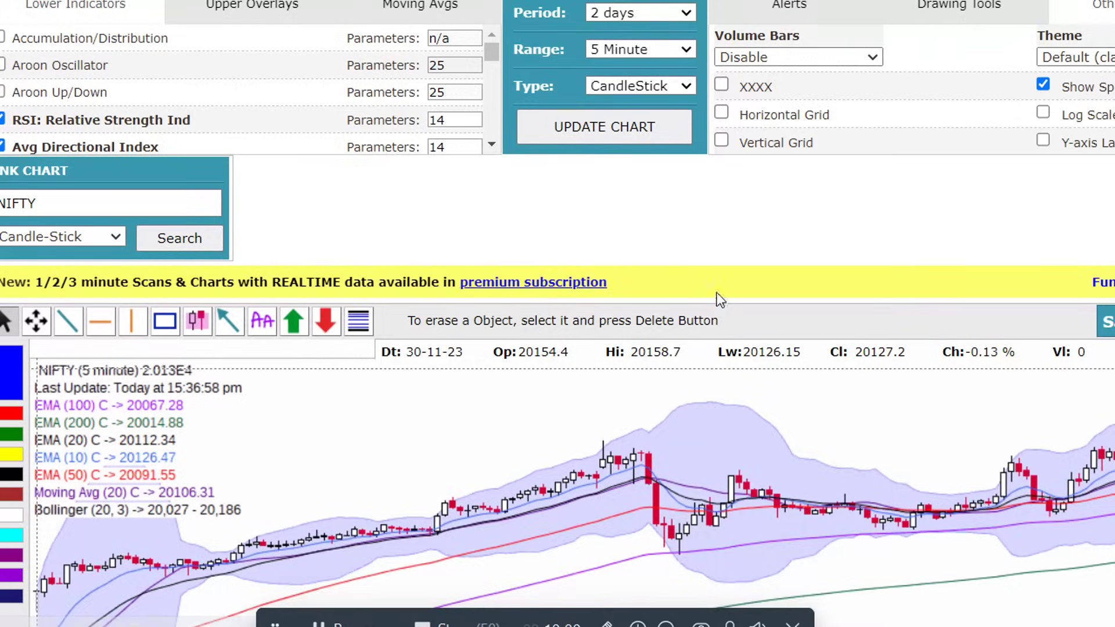
pyautogui.scroll(-4, 768, 343)
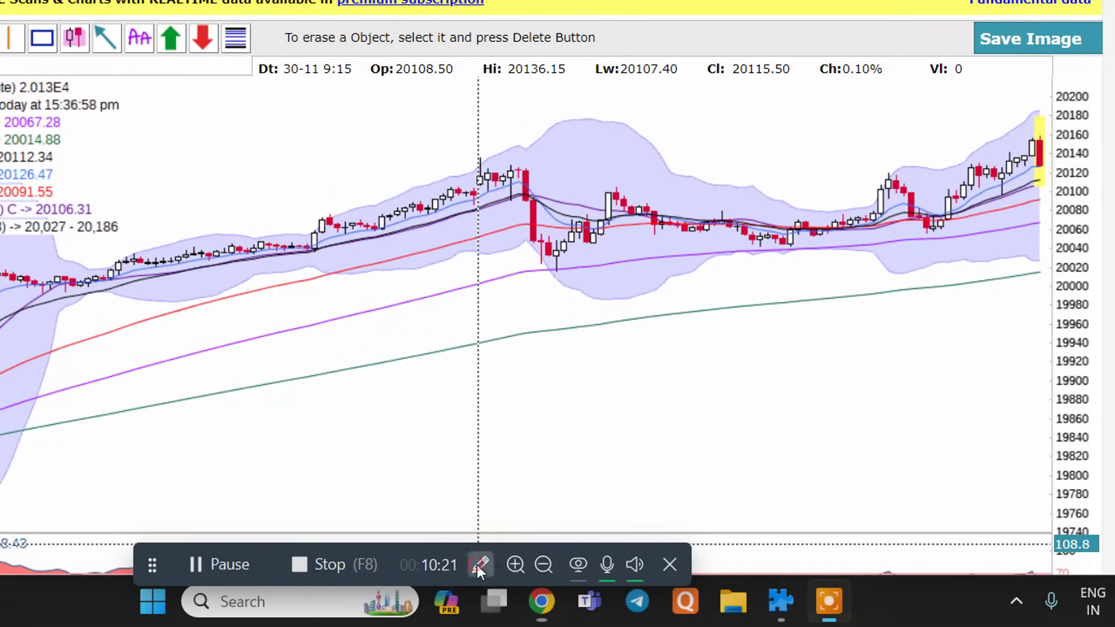
# Mark the 30-11 opening high, handwrite 20130 beside it, and trace the fall to the morning low.
pyautogui.click(483, 625)
pyautogui.moveTo(480, 156)
pyautogui.mouseDown()
pyautogui.moveTo(493, 157)
pyautogui.moveTo(473, 158)
pyautogui.moveTo(521, 84)
pyautogui.mouseUp()
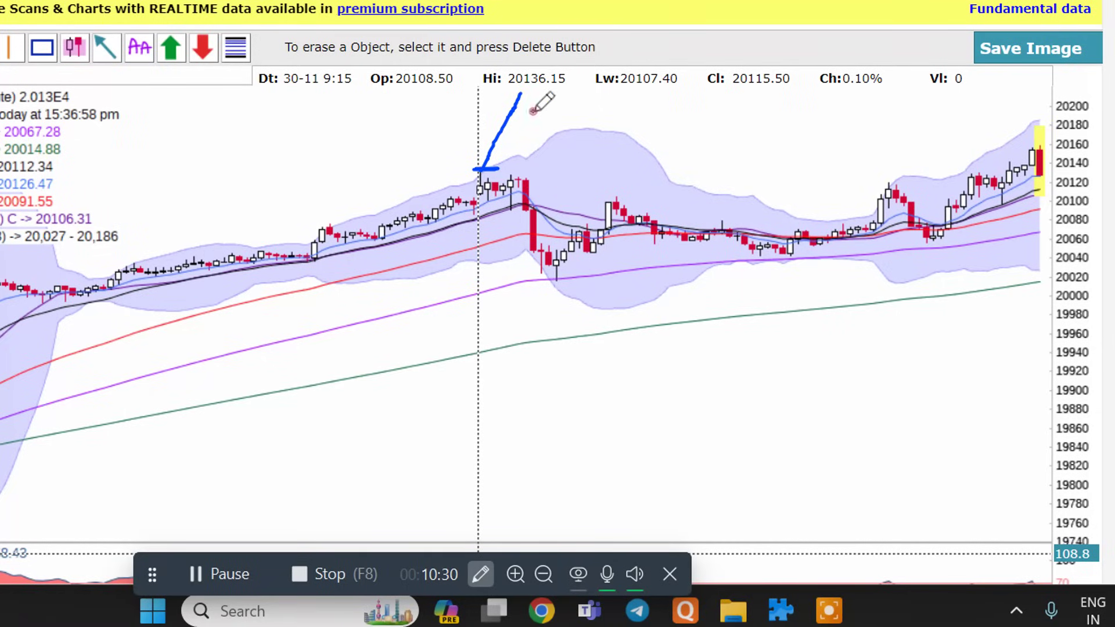
pyautogui.moveTo(533, 112)
pyautogui.mouseDown()
pyautogui.moveTo(564, 113)
pyautogui.moveTo(555, 106)
pyautogui.moveTo(576, 118)
pyautogui.moveTo(589, 109)
pyautogui.moveTo(590, 123)
pyautogui.moveTo(619, 102)
pyautogui.mouseUp()
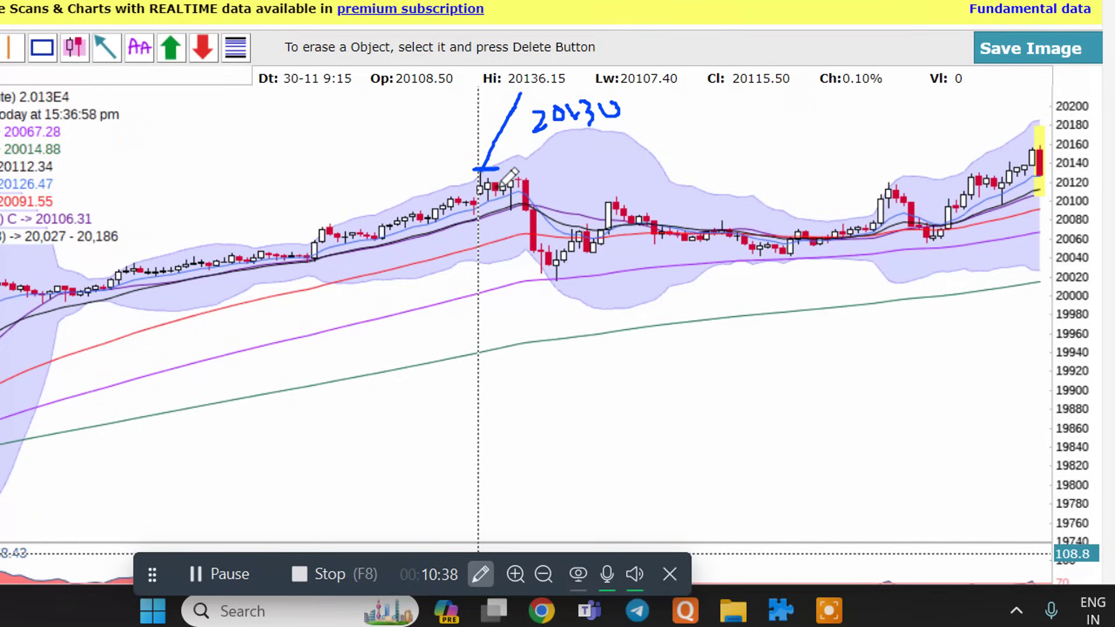
pyautogui.moveTo(502, 182)
pyautogui.mouseDown()
pyautogui.moveTo(520, 244)
pyautogui.moveTo(550, 279)
pyautogui.mouseUp()
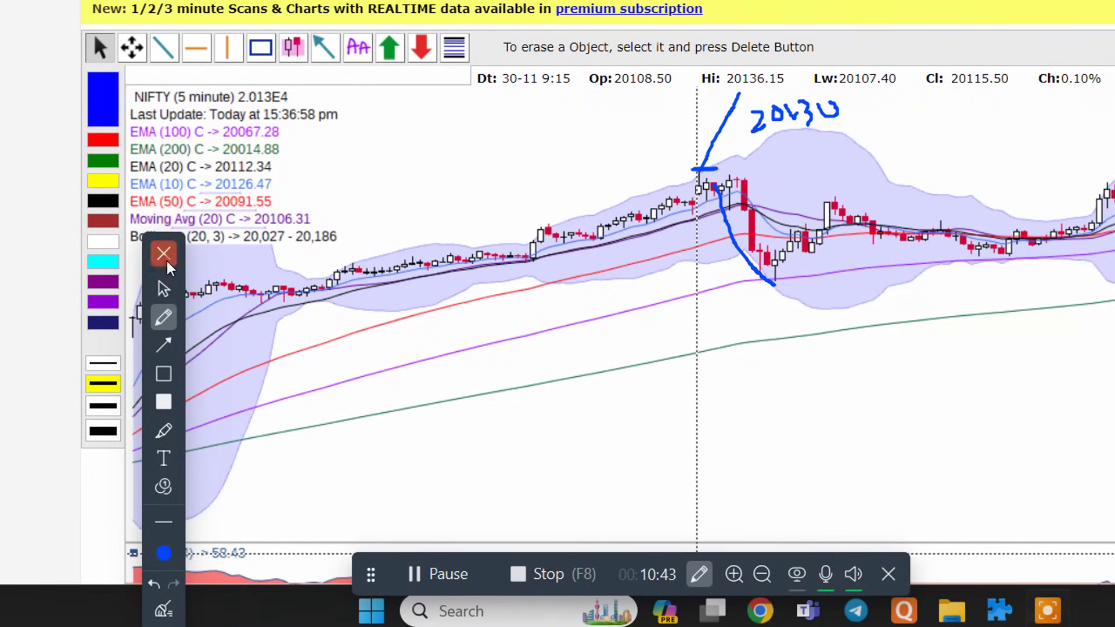
# Check the price readings around the morning low, then handwrite 20136 beside the opening high.
pyautogui.click(162, 251)
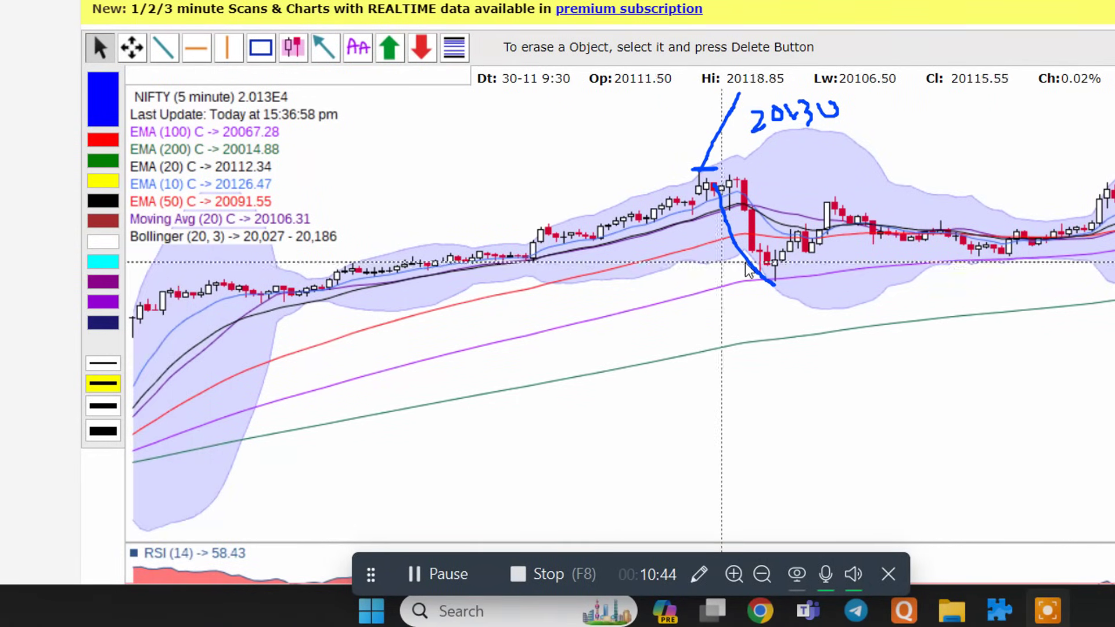
pyautogui.click(775, 272)
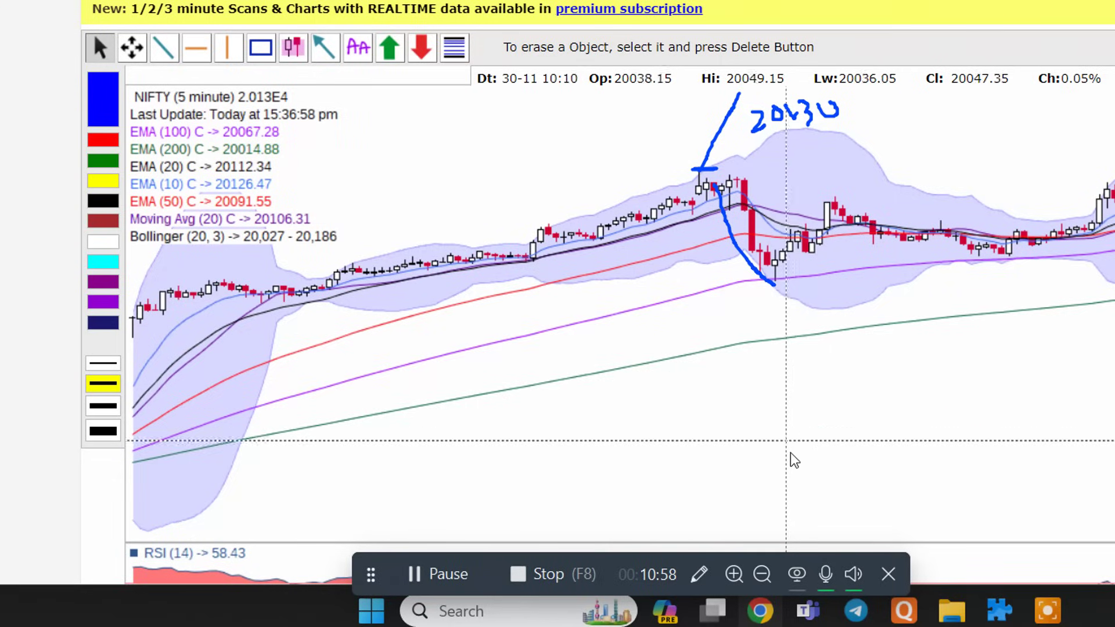
pyautogui.click(699, 574)
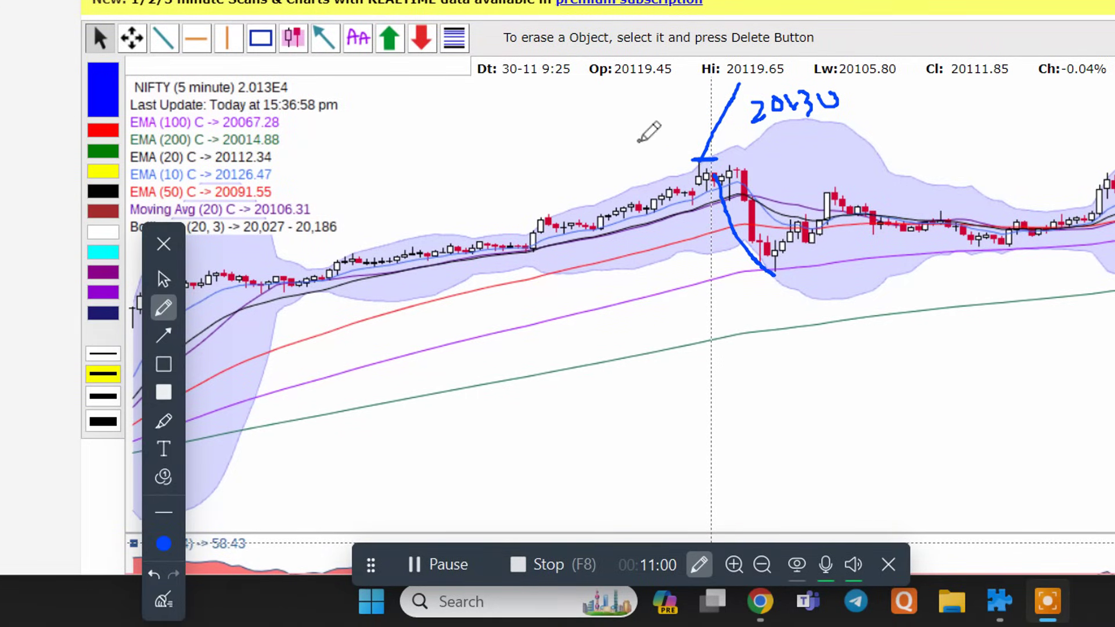
pyautogui.moveTo(564, 147)
pyautogui.mouseDown()
pyautogui.moveTo(586, 146)
pyautogui.moveTo(590, 163)
pyautogui.moveTo(601, 128)
pyautogui.moveTo(606, 152)
pyautogui.moveTo(640, 138)
pyautogui.mouseUp()
pyautogui.moveTo(643, 100)
pyautogui.mouseDown()
pyautogui.moveTo(643, 125)
pyautogui.moveTo(679, 112)
pyautogui.mouseUp()
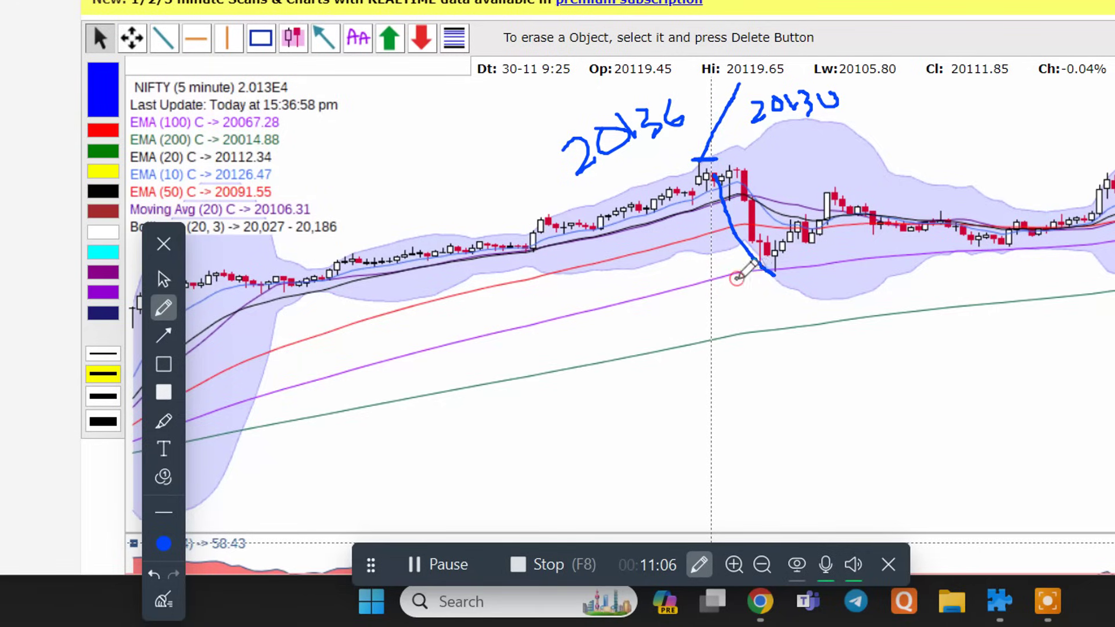
# Underline the morning low, handwrite 20015 beneath it, and retrace the fall from the opening high.
pyautogui.moveTo(738, 280); pyautogui.dragTo(794, 279)
pyautogui.moveTo(657, 360)
pyautogui.mouseDown()
pyautogui.moveTo(728, 354)
pyautogui.moveTo(730, 325)
pyautogui.moveTo(758, 331)
pyautogui.moveTo(737, 327)
pyautogui.moveTo(757, 318)
pyautogui.moveTo(782, 329)
pyautogui.moveTo(758, 321)
pyautogui.moveTo(792, 291)
pyautogui.moveTo(812, 325)
pyautogui.mouseUp()
pyautogui.click(792, 295)
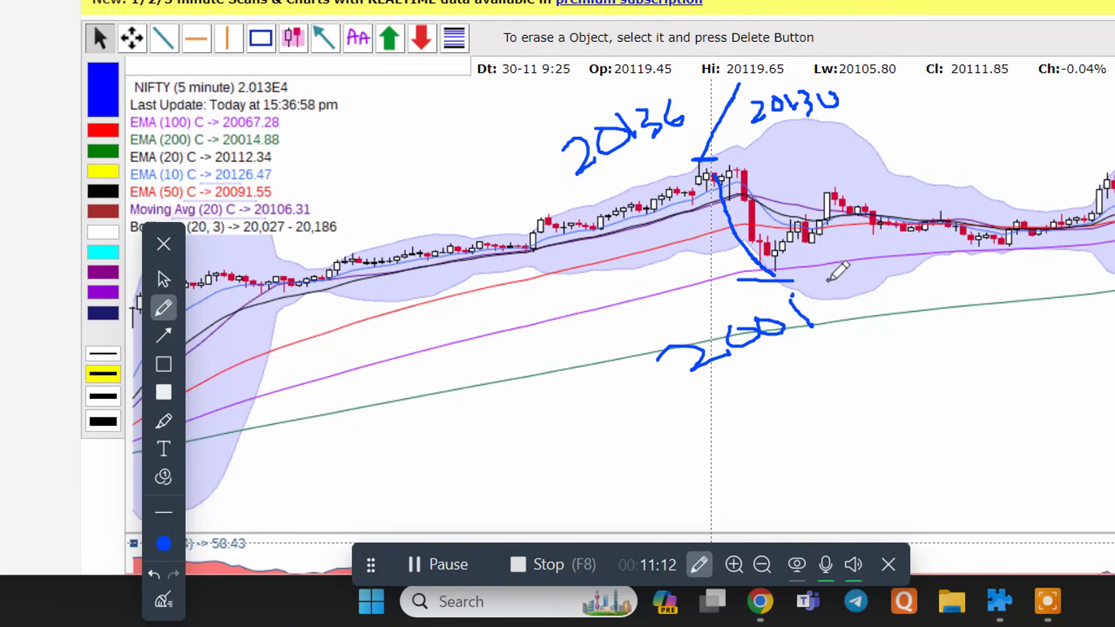
pyautogui.moveTo(832, 278)
pyautogui.mouseDown()
pyautogui.moveTo(813, 293)
pyautogui.moveTo(837, 303)
pyautogui.moveTo(832, 327)
pyautogui.mouseUp()
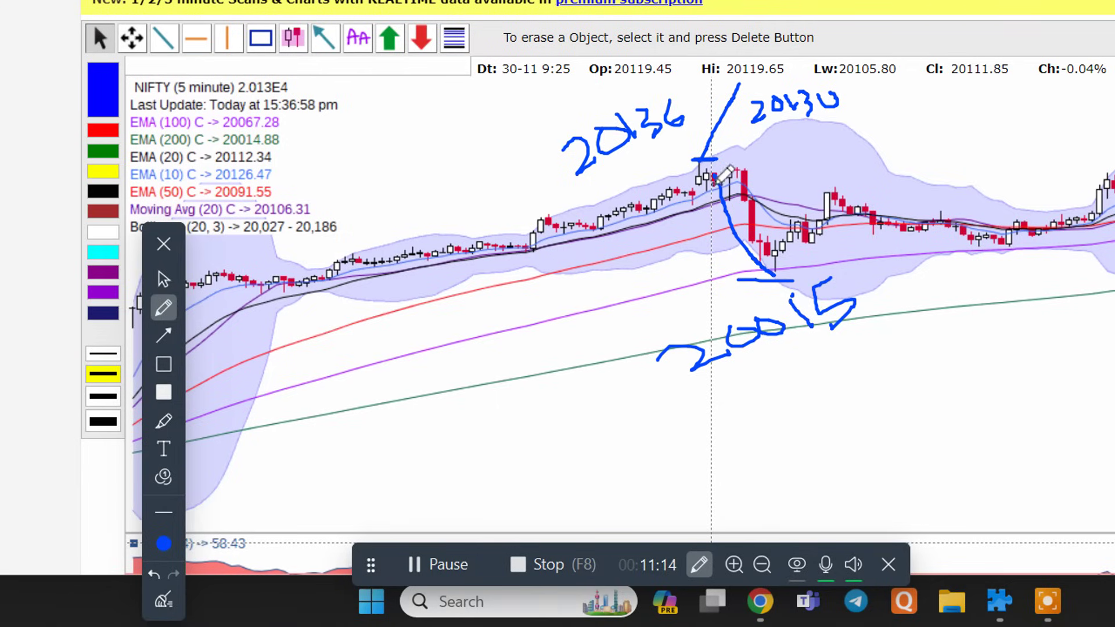
pyautogui.moveTo(704, 167)
pyautogui.mouseDown()
pyautogui.moveTo(735, 244)
pyautogui.moveTo(782, 270)
pyautogui.mouseUp()
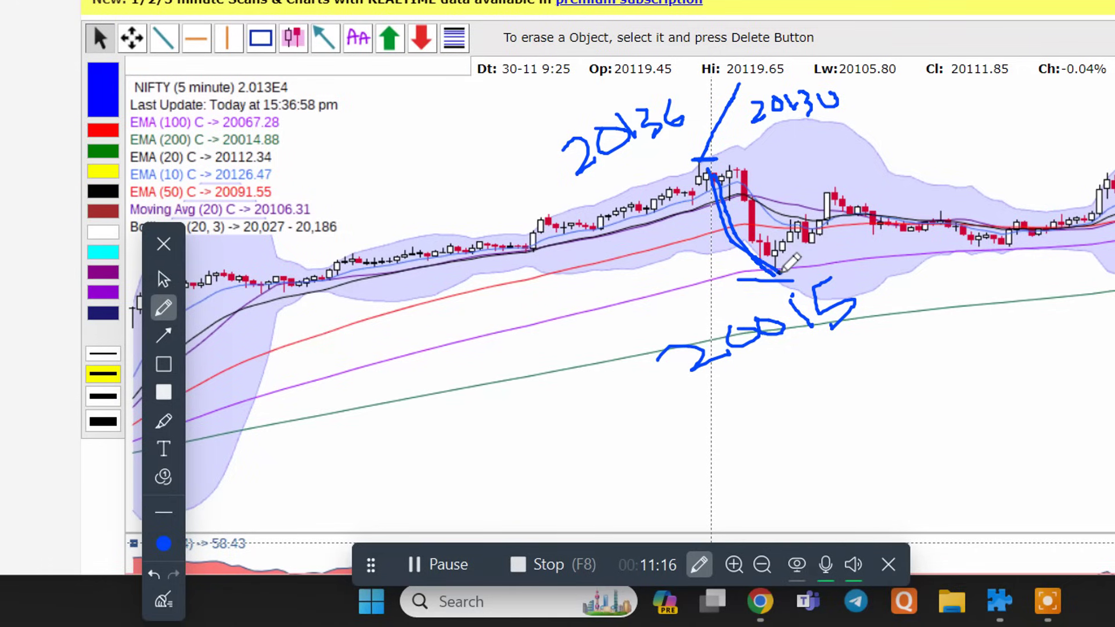
# Draw a bracket over the previous session's rise and loop around the handwritten 20015.
pyautogui.click(603, 263)
pyautogui.moveTo(595, 193)
pyautogui.mouseDown()
pyautogui.moveTo(503, 192)
pyautogui.moveTo(480, 207)
pyautogui.moveTo(475, 259)
pyautogui.mouseUp()
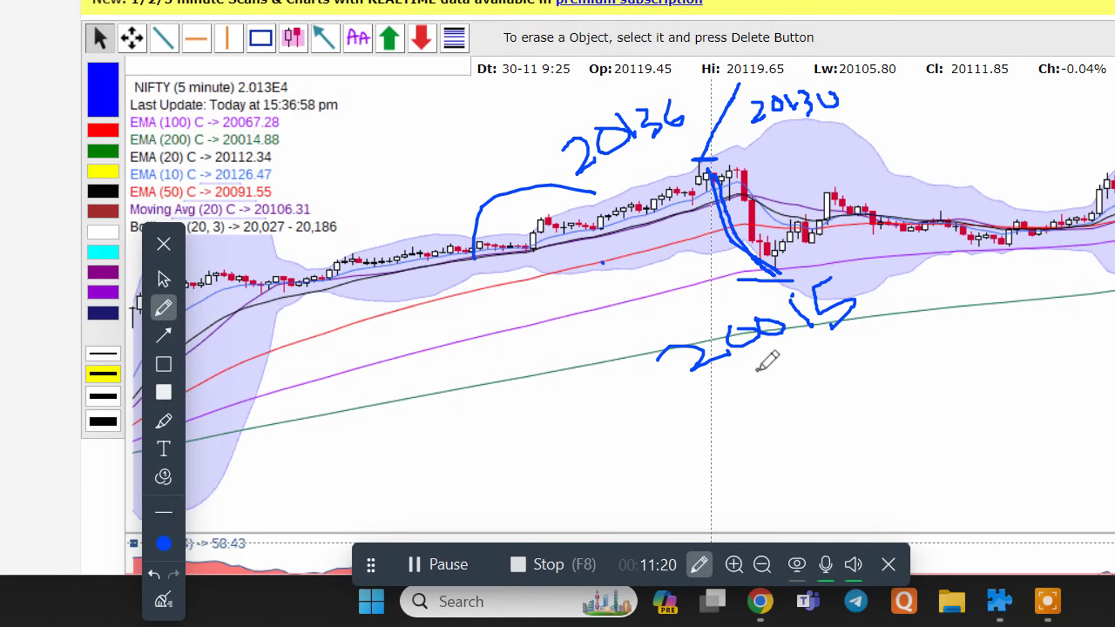
pyautogui.moveTo(751, 366)
pyautogui.mouseDown()
pyautogui.moveTo(853, 370)
pyautogui.moveTo(880, 278)
pyautogui.moveTo(767, 264)
pyautogui.moveTo(552, 403)
pyautogui.moveTo(718, 429)
pyautogui.moveTo(765, 419)
pyautogui.mouseUp()
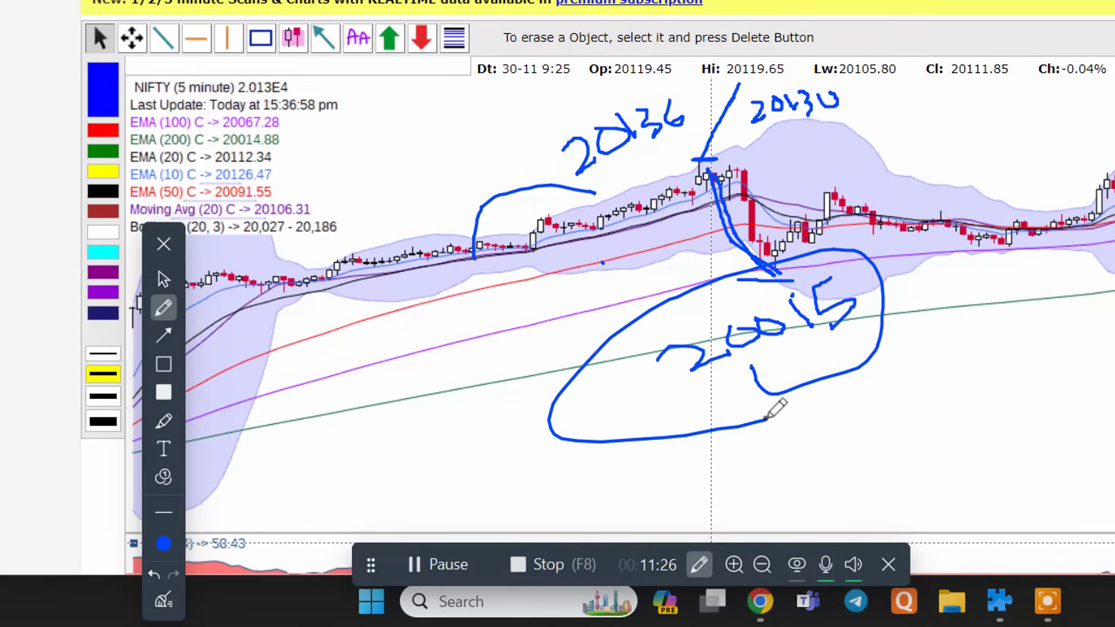
# Trace the day's price swings after the morning low and draw a line from the opening high across to the closing candles.
pyautogui.moveTo(685, 173)
pyautogui.mouseDown()
pyautogui.moveTo(713, 267)
pyautogui.moveTo(802, 231)
pyautogui.moveTo(773, 266)
pyautogui.moveTo(803, 217)
pyautogui.mouseUp()
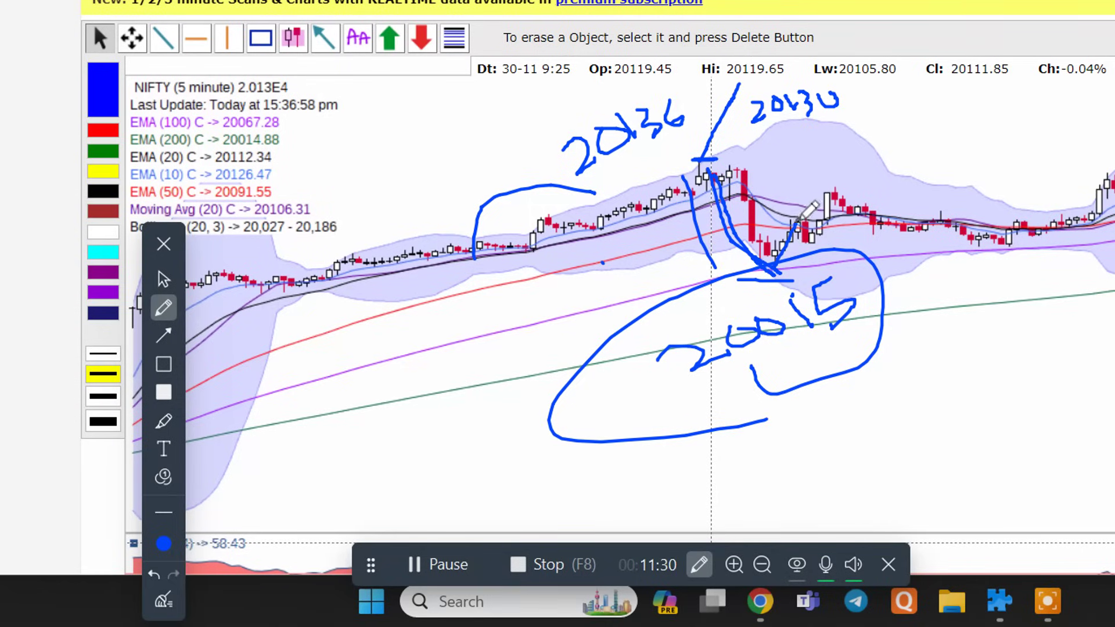
pyautogui.moveTo(725, 170)
pyautogui.mouseDown()
pyautogui.moveTo(804, 172)
pyautogui.moveTo(981, 266)
pyautogui.moveTo(1045, 221)
pyautogui.mouseUp()
pyautogui.moveTo(960, 200)
pyautogui.mouseDown()
pyautogui.moveTo(988, 183)
pyautogui.moveTo(1033, 232)
pyautogui.mouseUp()
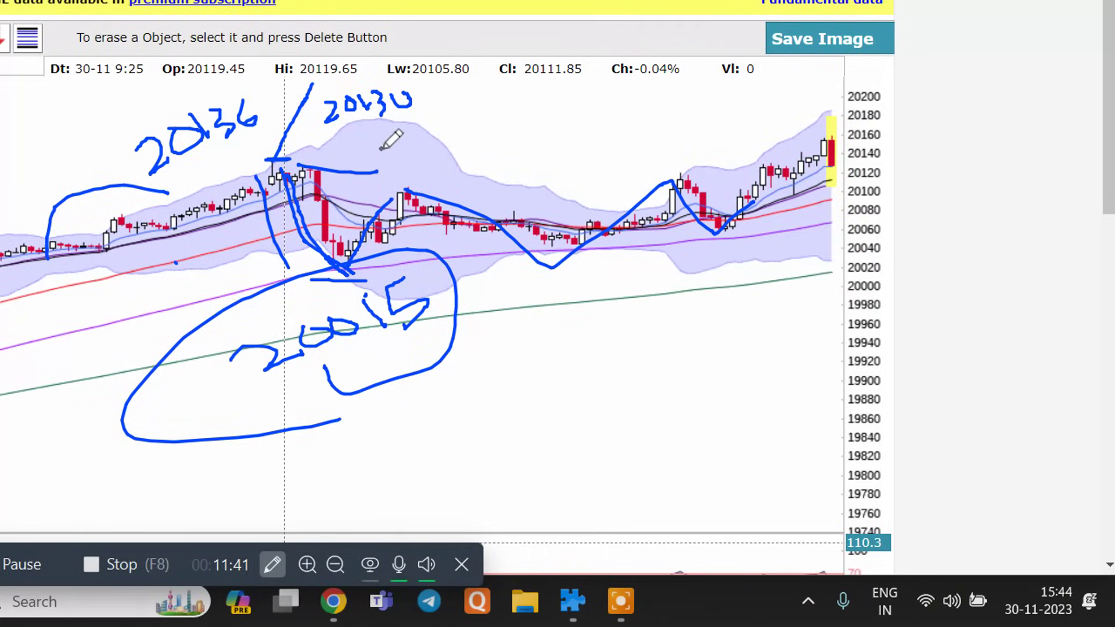
pyautogui.moveTo(286, 164)
pyautogui.mouseDown()
pyautogui.moveTo(738, 152)
pyautogui.moveTo(804, 170)
pyautogui.mouseUp()
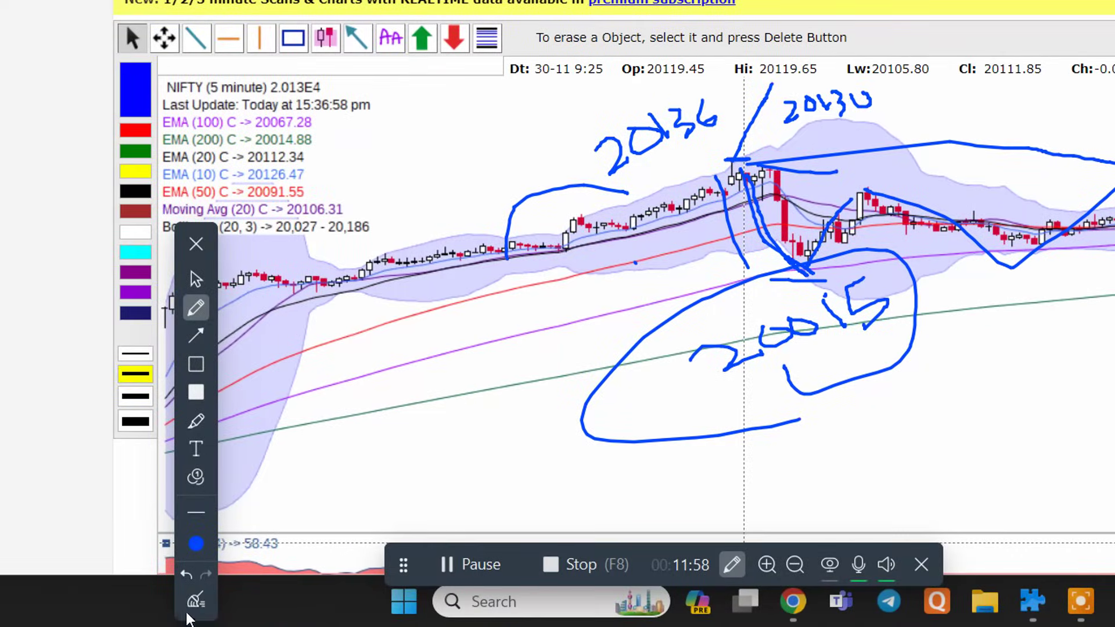
# Clear all handwritten annotations from the 5-minute candlestick chart and close the annotation tools.
pyautogui.click(195, 602)
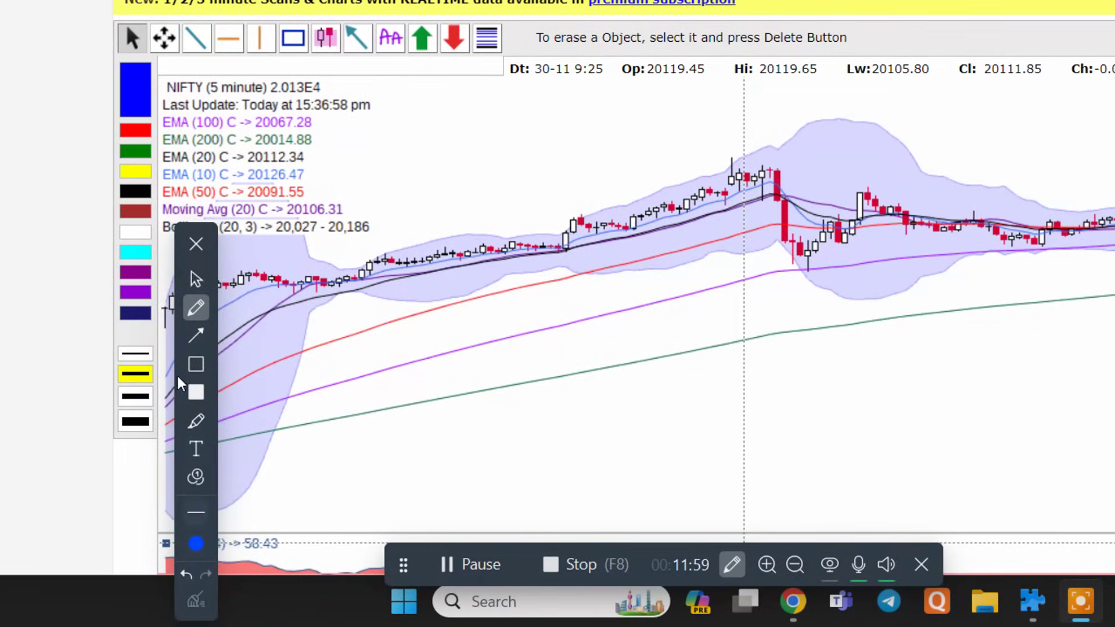
pyautogui.click(203, 250)
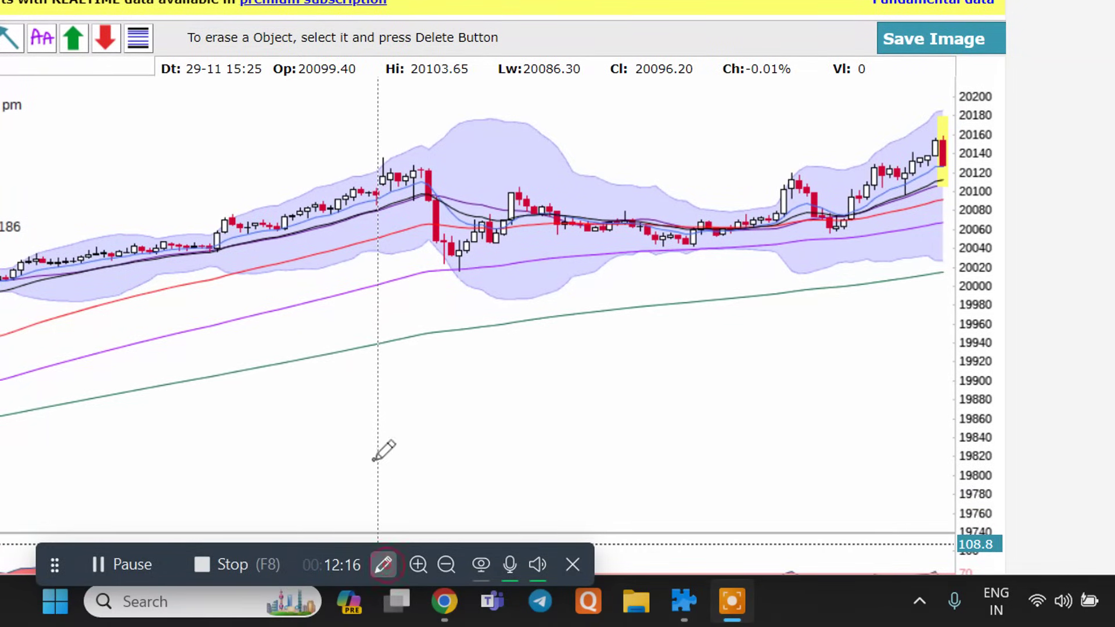
# Handwrite 3.20 and 3.25 in the empty area below the price curves.
pyautogui.moveTo(339, 417)
pyautogui.mouseDown()
pyautogui.moveTo(385, 386)
pyautogui.moveTo(366, 422)
pyautogui.moveTo(378, 454)
pyautogui.mouseUp()
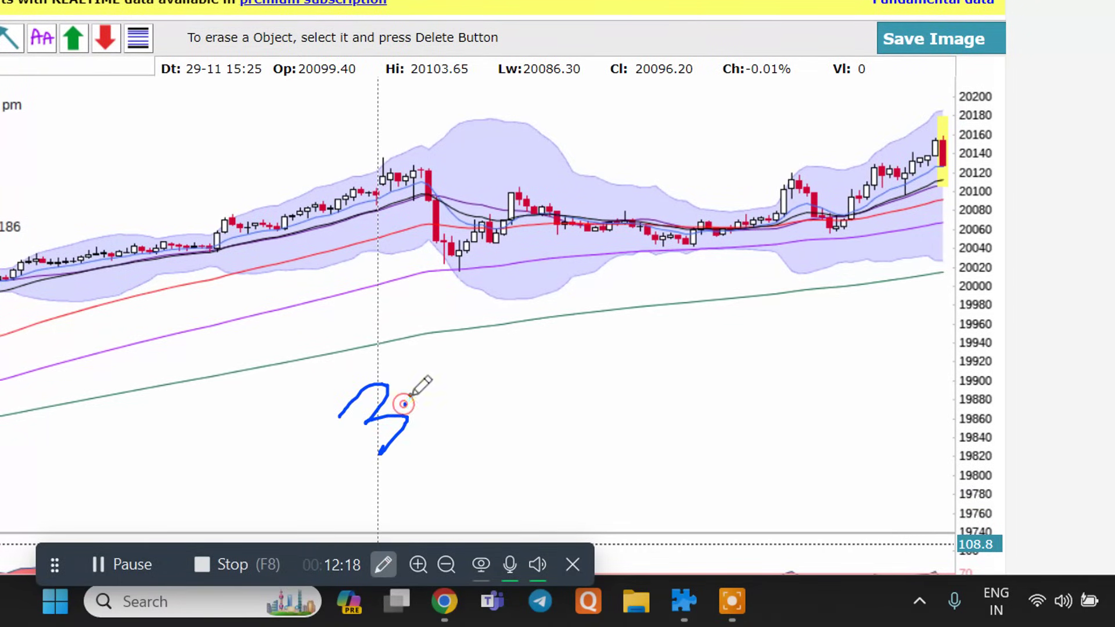
pyautogui.moveTo(413, 396)
pyautogui.mouseDown()
pyautogui.moveTo(475, 385)
pyautogui.moveTo(491, 363)
pyautogui.mouseUp()
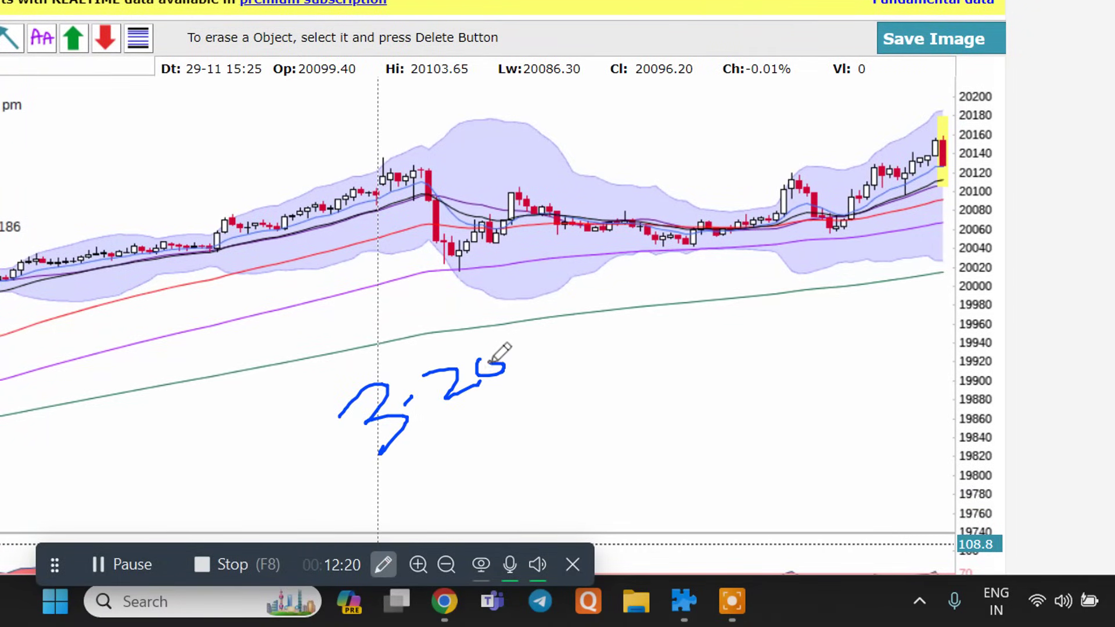
pyautogui.moveTo(440, 463)
pyautogui.mouseDown()
pyautogui.moveTo(457, 454)
pyautogui.moveTo(475, 478)
pyautogui.moveTo(462, 491)
pyautogui.mouseUp()
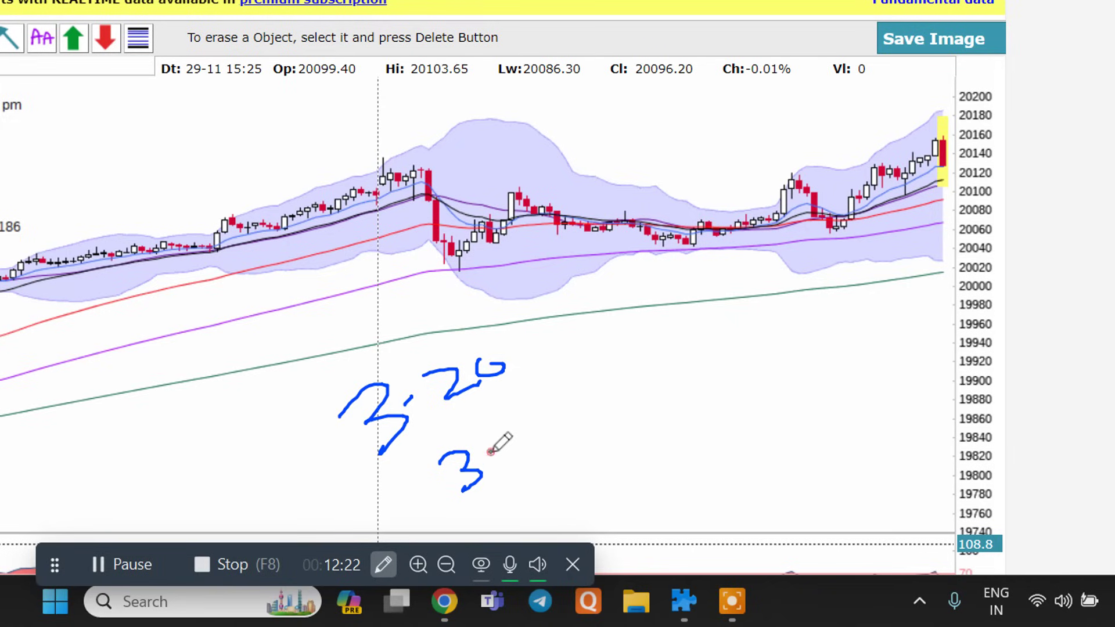
pyautogui.moveTo(492, 455); pyautogui.dragTo(591, 413)
pyautogui.moveTo(606, 367)
pyautogui.mouseDown()
pyautogui.moveTo(624, 386)
pyautogui.moveTo(565, 408)
pyautogui.mouseUp()
# Draw a slanted line up from the latest session's opening high and handwrite 9.15 and 9.20 around it.
pyautogui.moveTo(385, 157); pyautogui.dragTo(475, 79)
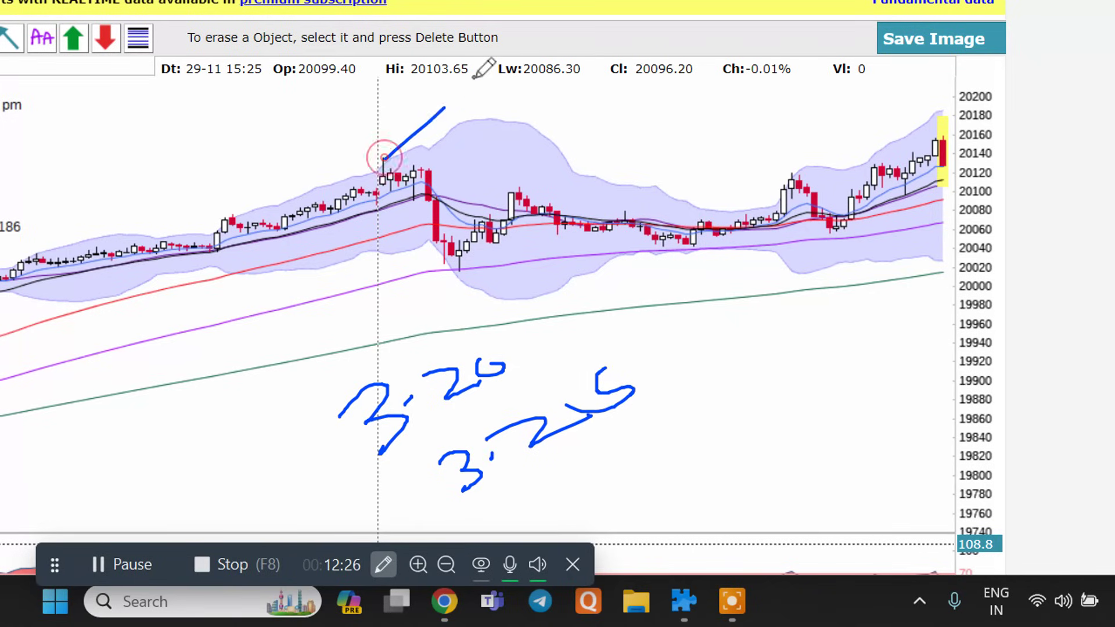
pyautogui.moveTo(326, 159)
pyautogui.mouseDown()
pyautogui.moveTo(310, 180)
pyautogui.moveTo(323, 163)
pyautogui.moveTo(342, 187)
pyautogui.mouseUp()
pyautogui.click(347, 168)
pyautogui.moveTo(355, 139); pyautogui.dragTo(363, 165)
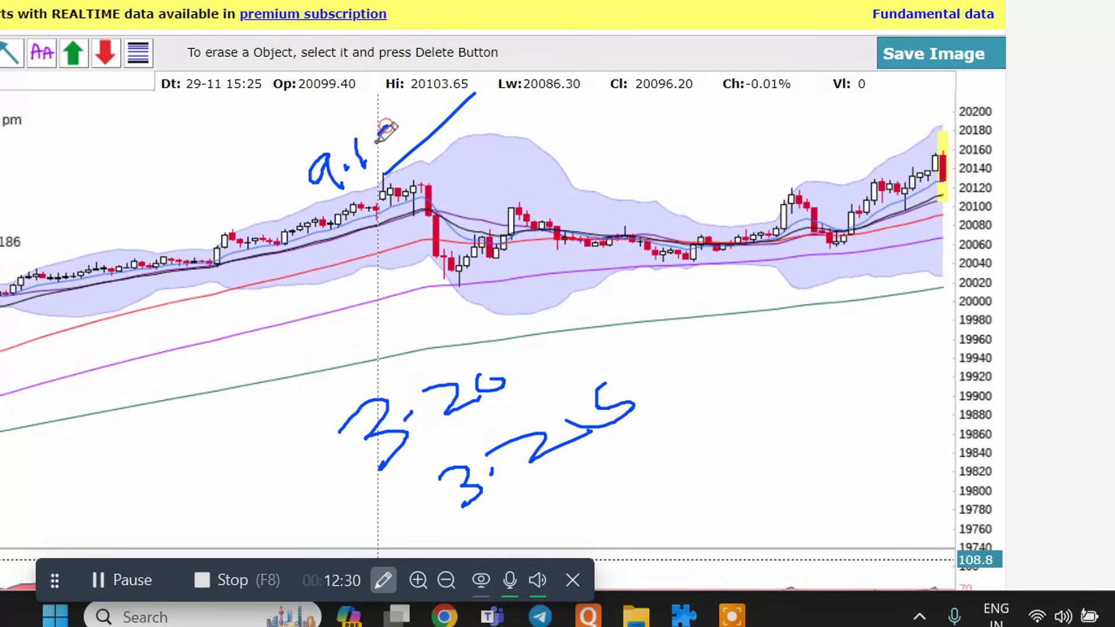
pyautogui.moveTo(381, 127)
pyautogui.mouseDown()
pyautogui.moveTo(398, 158)
pyautogui.moveTo(414, 118)
pyautogui.moveTo(484, 152)
pyautogui.moveTo(485, 166)
pyautogui.moveTo(514, 153)
pyautogui.moveTo(519, 137)
pyautogui.mouseUp()
# Draw a line from the opening high across to the closing candles and loop around the handwritten 3.20 and 3.25.
pyautogui.moveTo(384, 176); pyautogui.dragTo(917, 160)
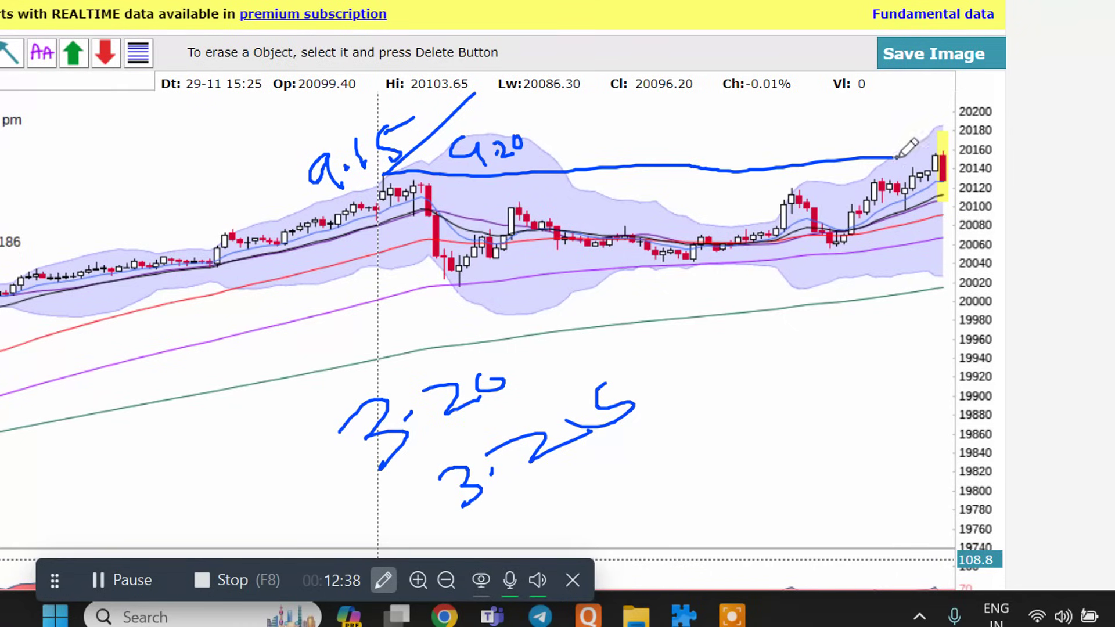
pyautogui.moveTo(447, 367); pyautogui.dragTo(315, 400)
pyautogui.moveTo(271, 442)
pyautogui.mouseDown()
pyautogui.moveTo(362, 523)
pyautogui.moveTo(636, 479)
pyautogui.moveTo(769, 382)
pyautogui.moveTo(566, 316)
pyautogui.moveTo(457, 370)
pyautogui.mouseUp()
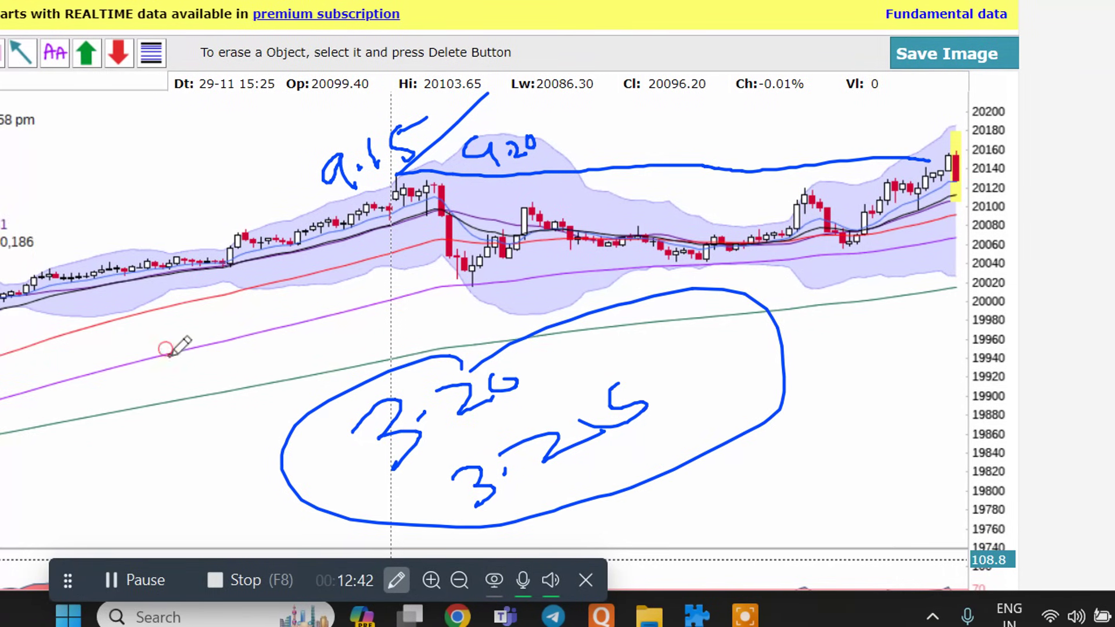
# Handwrite 156 below the previous session's candles and 3.5 in the empty area beneath it.
pyautogui.moveTo(153, 350); pyautogui.dragTo(174, 365)
pyautogui.moveTo(201, 299)
pyautogui.mouseDown()
pyautogui.moveTo(184, 319)
pyautogui.moveTo(185, 332)
pyautogui.moveTo(231, 330)
pyautogui.moveTo(218, 355)
pyautogui.mouseUp()
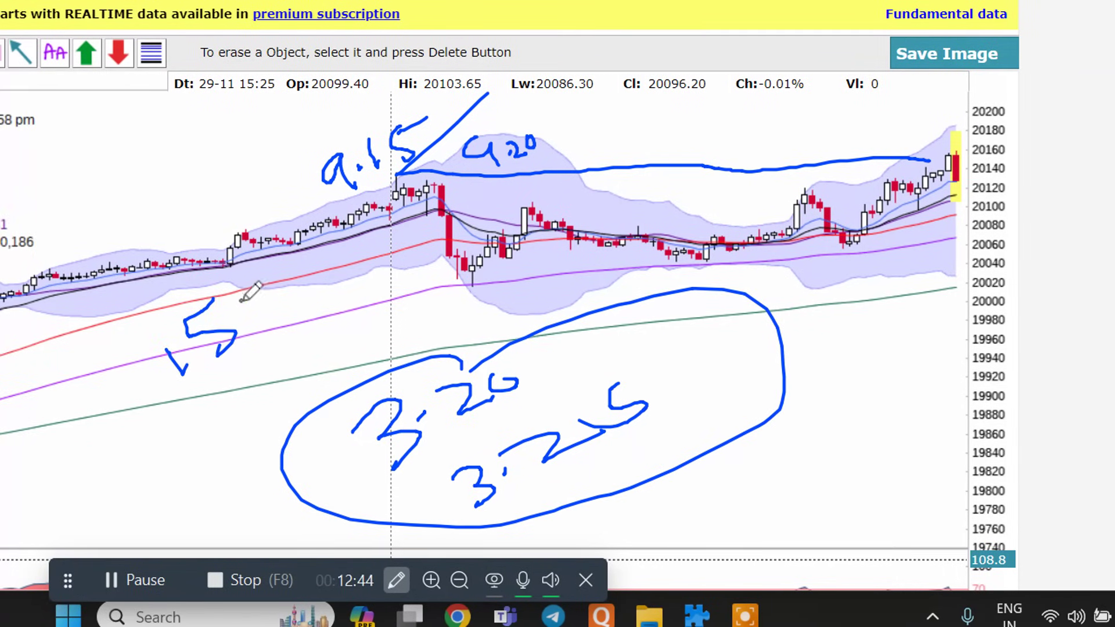
pyautogui.moveTo(253, 286)
pyautogui.mouseDown()
pyautogui.moveTo(256, 316)
pyautogui.moveTo(251, 305)
pyautogui.mouseUp()
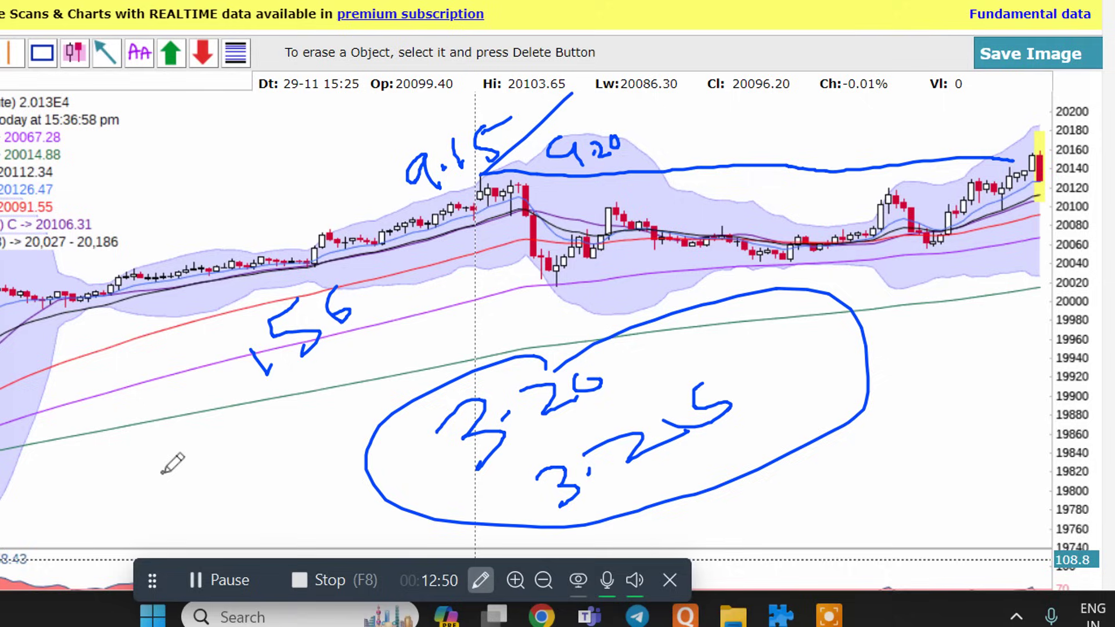
pyautogui.moveTo(178, 472)
pyautogui.mouseDown()
pyautogui.moveTo(203, 466)
pyautogui.moveTo(200, 501)
pyautogui.mouseUp()
pyautogui.moveTo(224, 451); pyautogui.dragTo(247, 461)
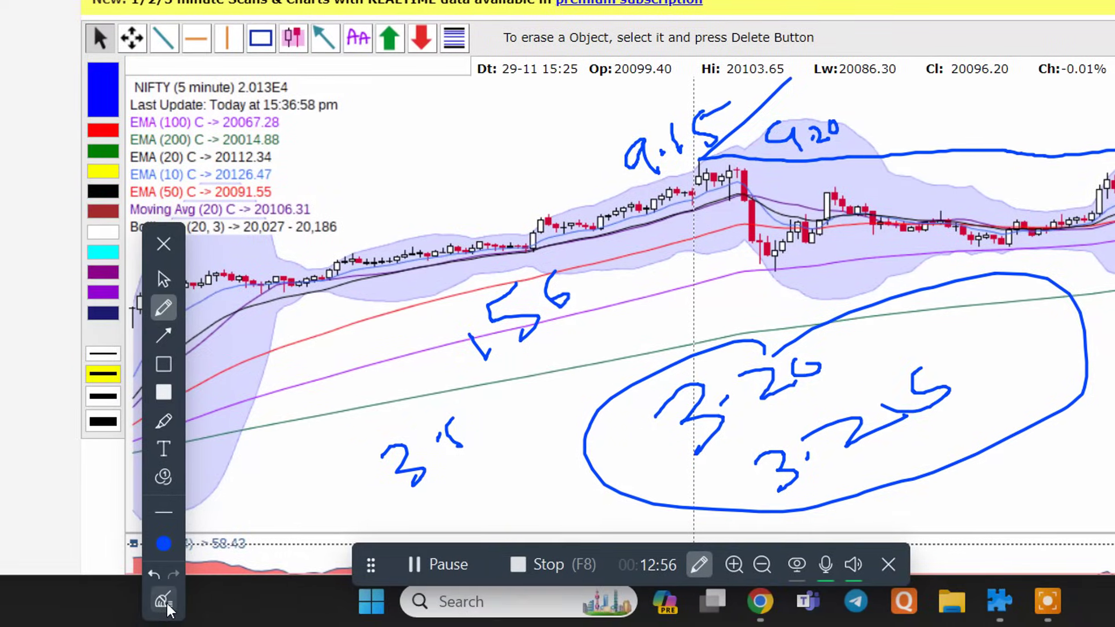
# Clear all handwritten annotations from the 5-minute chart and close the annotation tools.
pyautogui.click(172, 602)
pyautogui.click(171, 244)
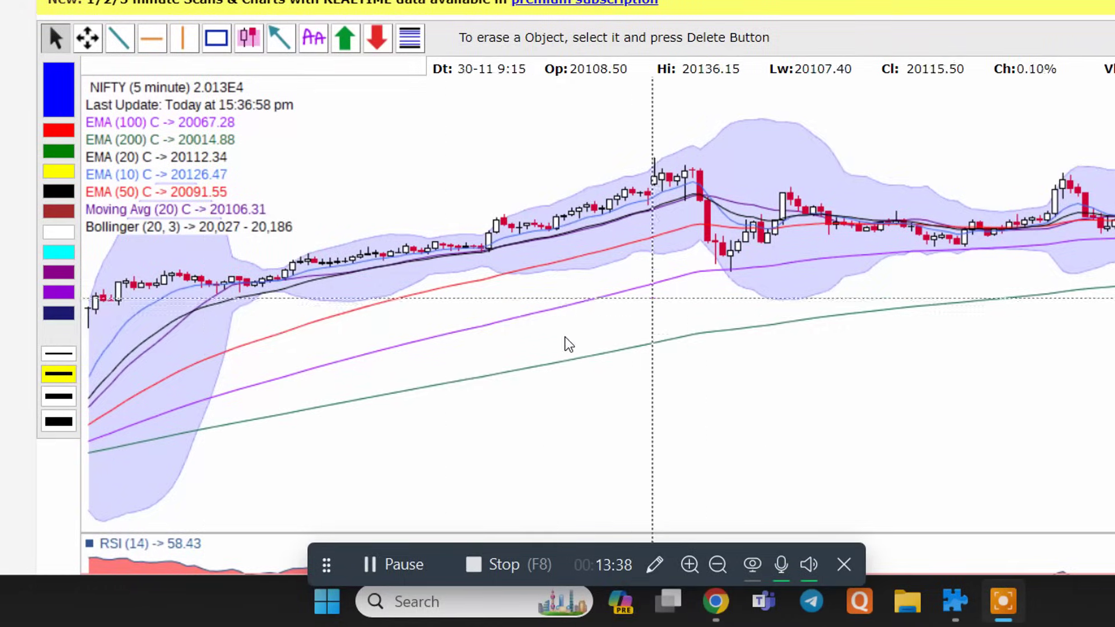
# Draw a rectangle enclosing the latest session's candles from the opening high down to the morning low, and refresh the 5-minute chart.
pyautogui.scroll(1, 259, 146)
pyautogui.click(217, 85)
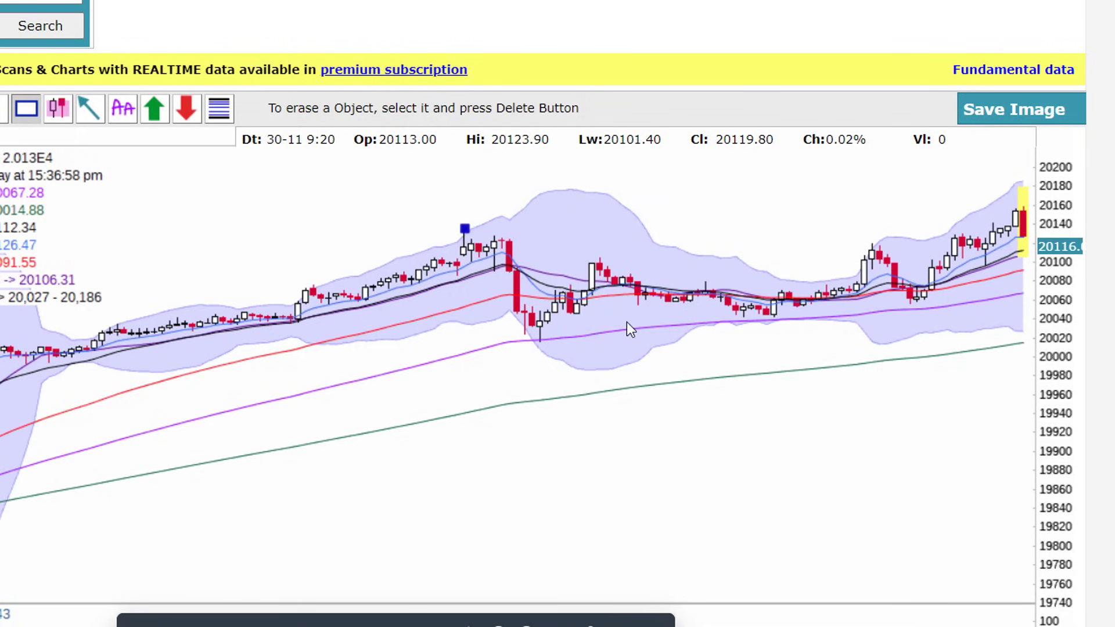
pyautogui.click(626, 322)
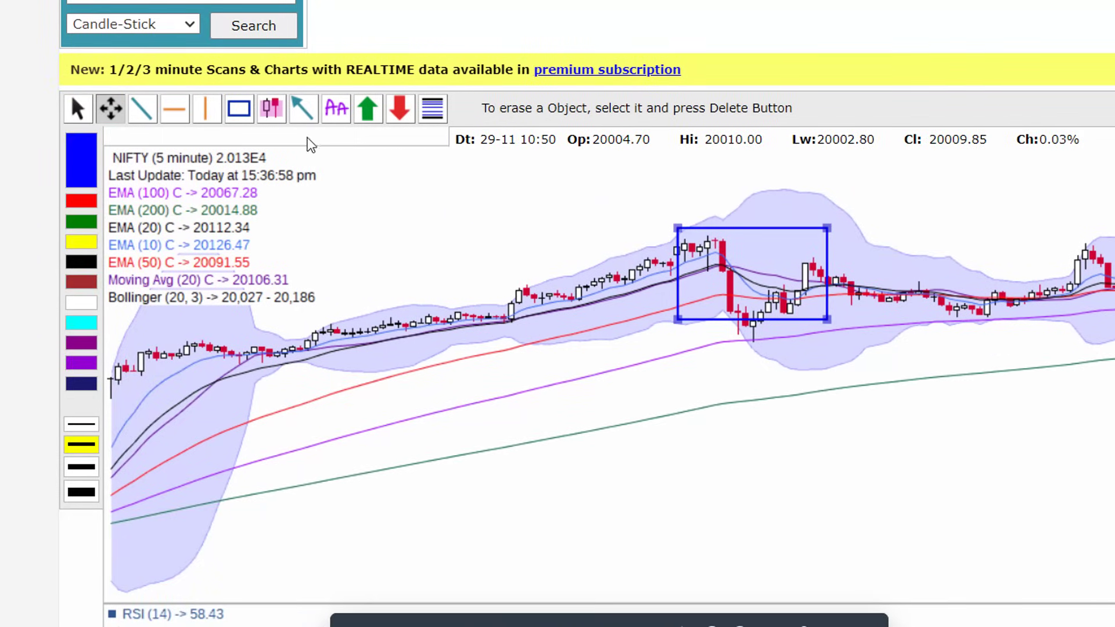
pyautogui.moveTo(799, 321); pyautogui.dragTo(1114, 350)
pyautogui.moveTo(953, 348)
pyautogui.mouseDown()
pyautogui.moveTo(969, 328)
pyautogui.moveTo(932, 360)
pyautogui.moveTo(935, 341)
pyautogui.mouseUp()
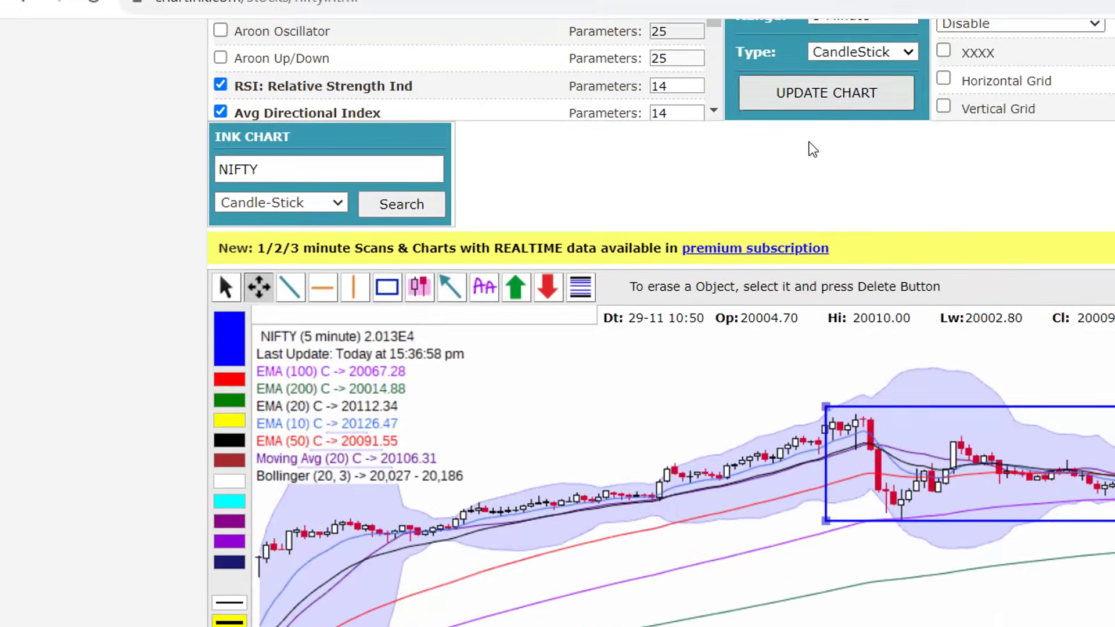
pyautogui.click(816, 75)
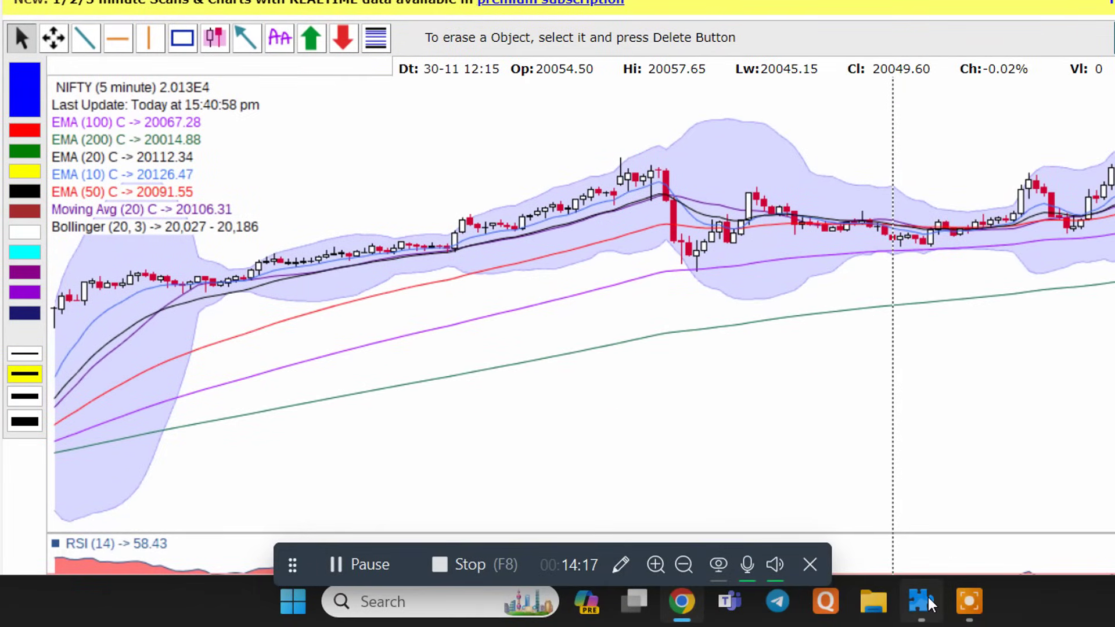
# Handwrite 20156 and 20133 below the candles and draw a bracket over the last two digits of 20133.
pyautogui.click(622, 565)
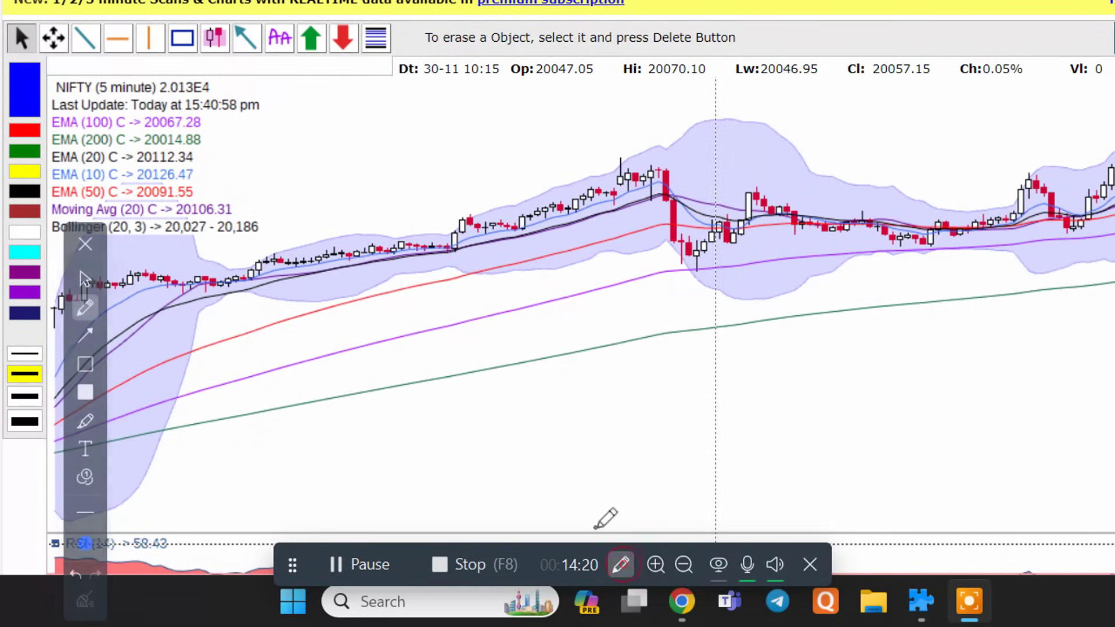
pyautogui.moveTo(353, 401)
pyautogui.mouseDown()
pyautogui.moveTo(386, 383)
pyautogui.moveTo(420, 397)
pyautogui.moveTo(418, 360)
pyautogui.moveTo(450, 363)
pyautogui.moveTo(457, 343)
pyautogui.moveTo(483, 377)
pyautogui.mouseUp()
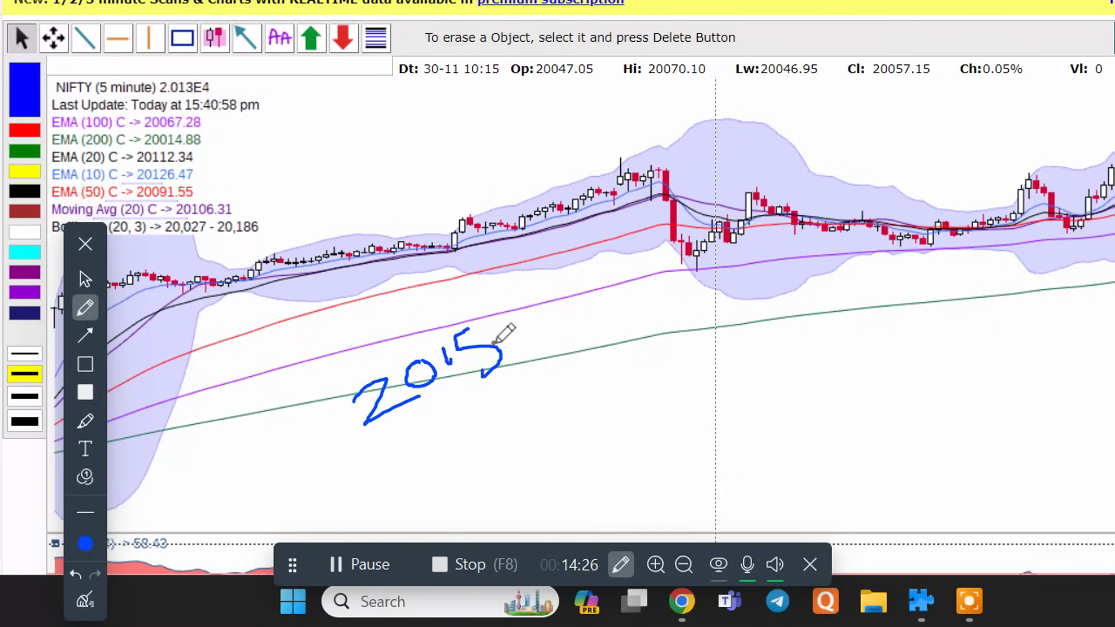
pyautogui.moveTo(517, 299)
pyautogui.mouseDown()
pyautogui.moveTo(543, 321)
pyautogui.moveTo(525, 331)
pyautogui.mouseUp()
pyautogui.click(445, 458)
pyautogui.moveTo(445, 458)
pyautogui.mouseDown()
pyautogui.moveTo(480, 469)
pyautogui.moveTo(538, 445)
pyautogui.moveTo(542, 410)
pyautogui.moveTo(519, 433)
pyautogui.moveTo(536, 437)
pyautogui.moveTo(547, 407)
pyautogui.moveTo(584, 427)
pyautogui.mouseUp()
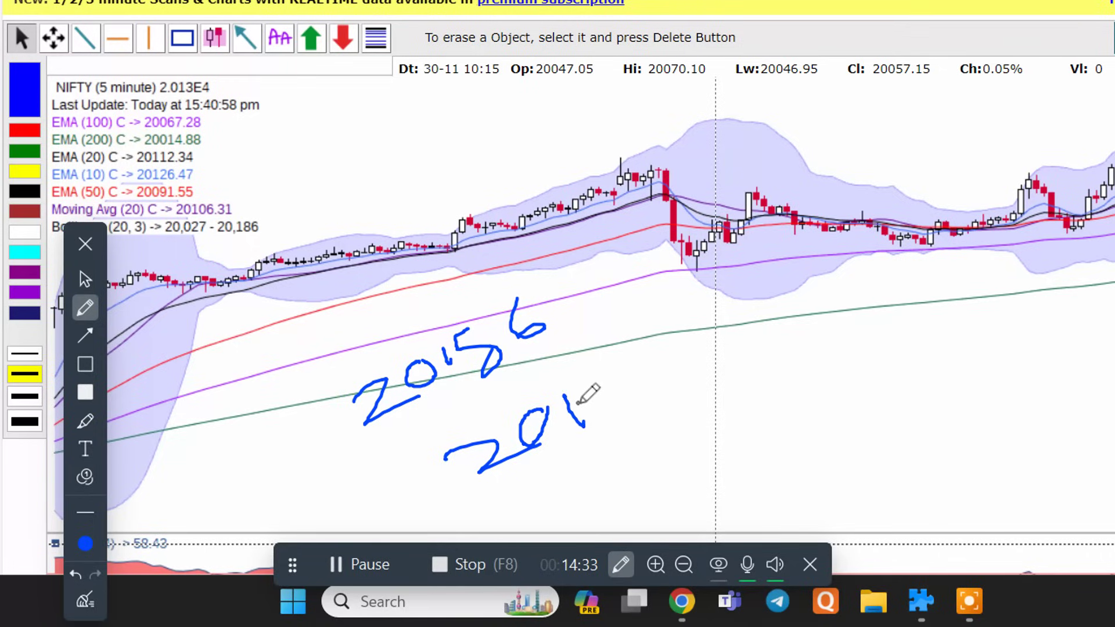
pyautogui.moveTo(584, 383)
pyautogui.mouseDown()
pyautogui.moveTo(601, 401)
pyautogui.moveTo(621, 393)
pyautogui.moveTo(603, 431)
pyautogui.mouseUp()
pyautogui.moveTo(639, 363)
pyautogui.mouseDown()
pyautogui.moveTo(663, 343)
pyautogui.moveTo(654, 373)
pyautogui.moveTo(667, 373)
pyautogui.moveTo(636, 414)
pyautogui.mouseUp()
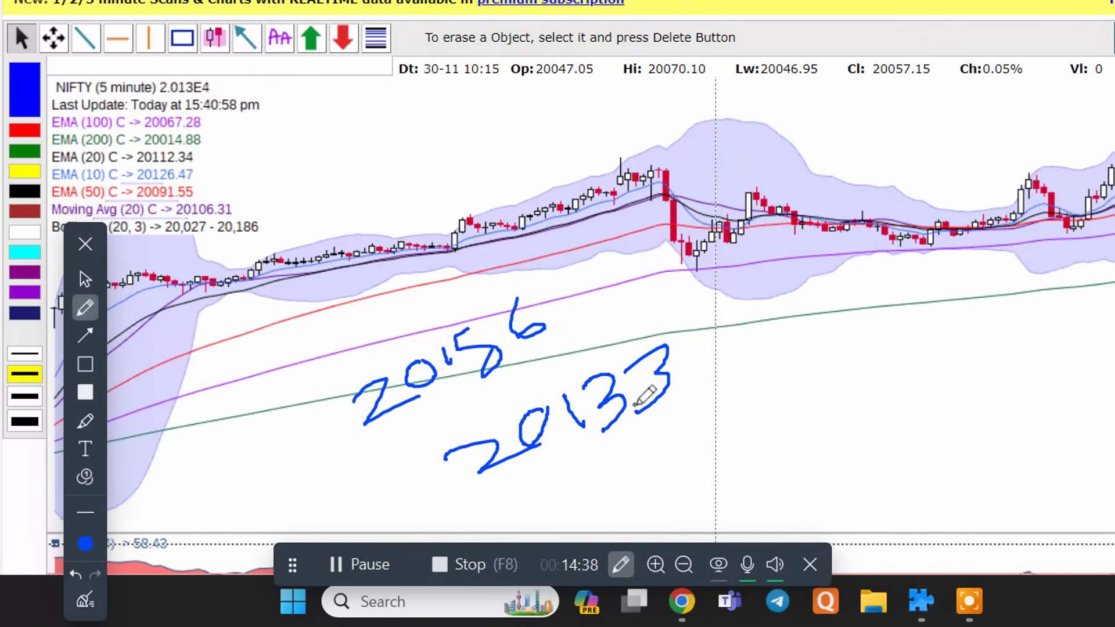
pyautogui.moveTo(585, 381)
pyautogui.mouseDown()
pyautogui.moveTo(678, 305)
pyautogui.moveTo(695, 331)
pyautogui.mouseUp()
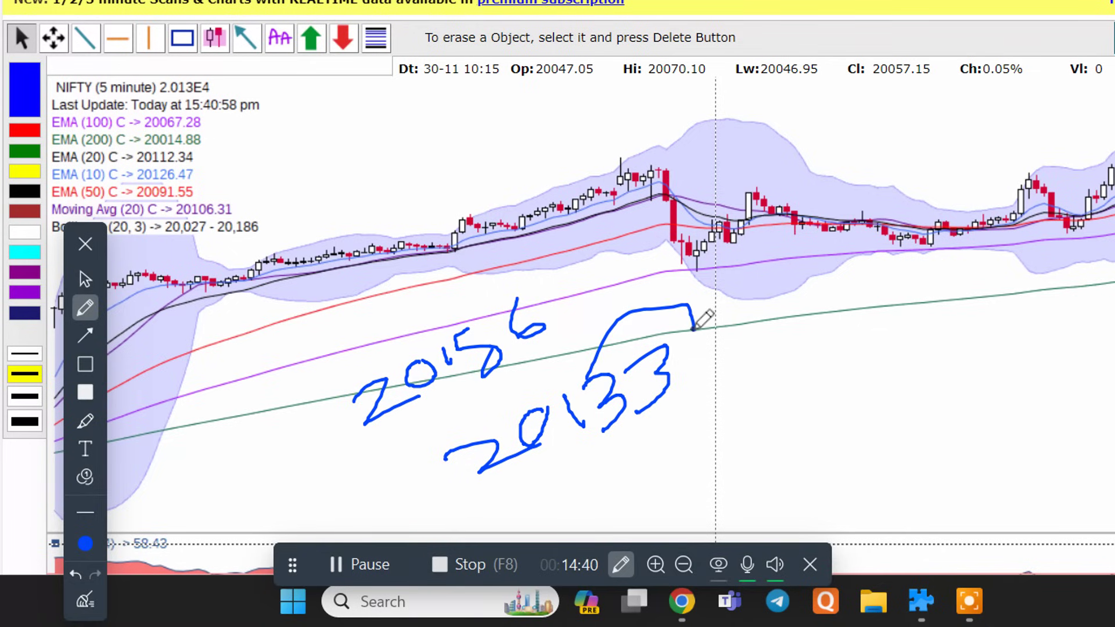
pyautogui.click(85, 244)
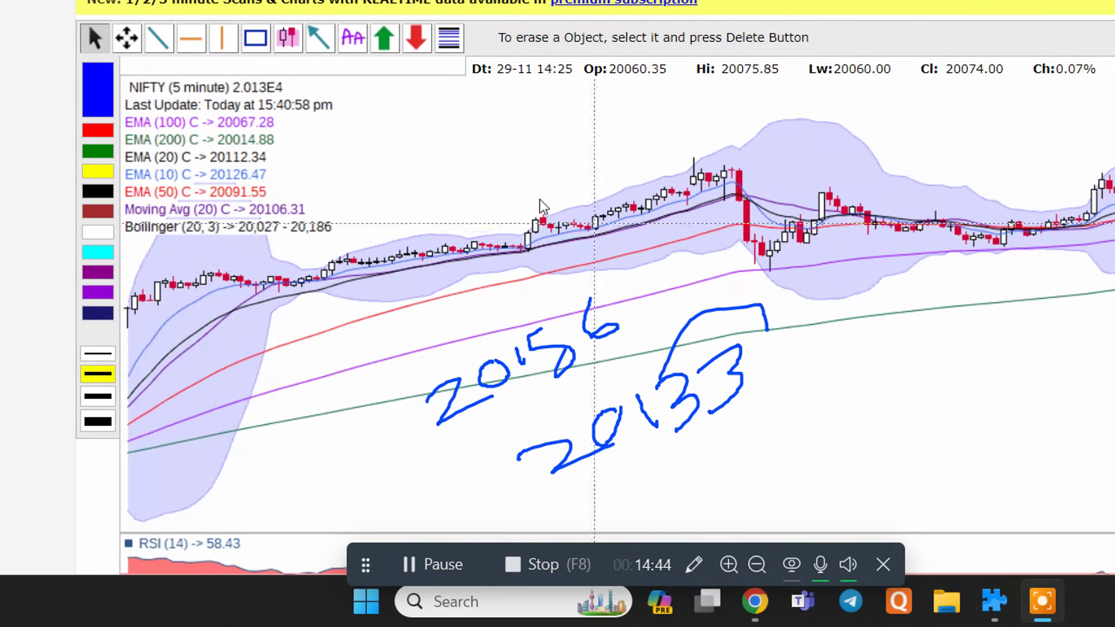
# Update the NIFTY chart to a 6-month period with a daily range.
pyautogui.scroll(3, 390, 186)
pyautogui.scroll(4, 391, 186)
pyautogui.click(720, 213)
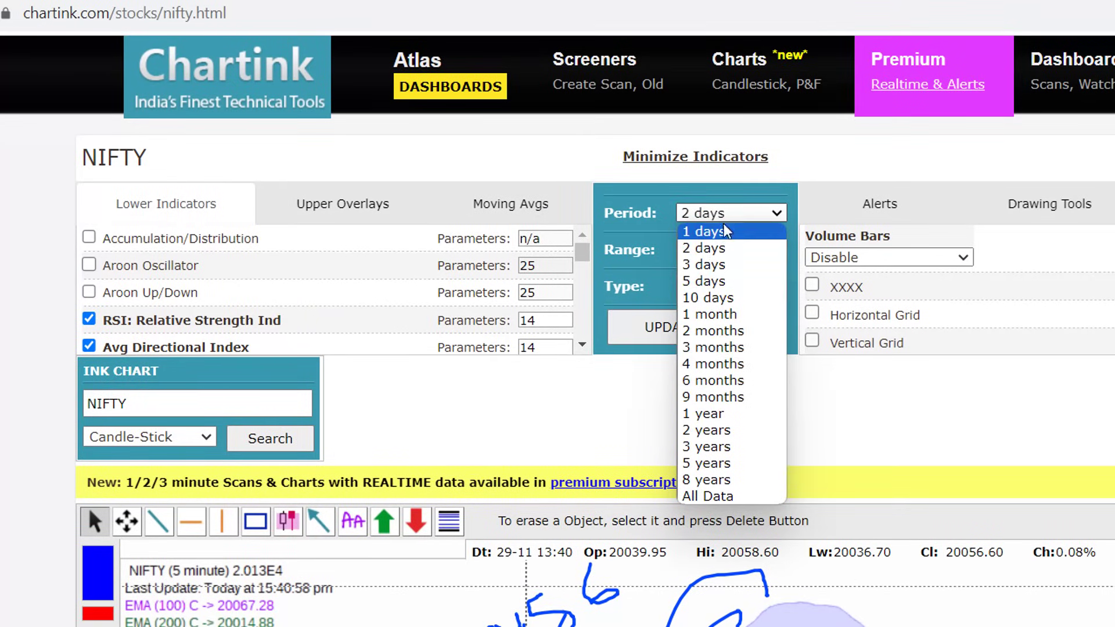
pyautogui.click(714, 381)
pyautogui.click(729, 250)
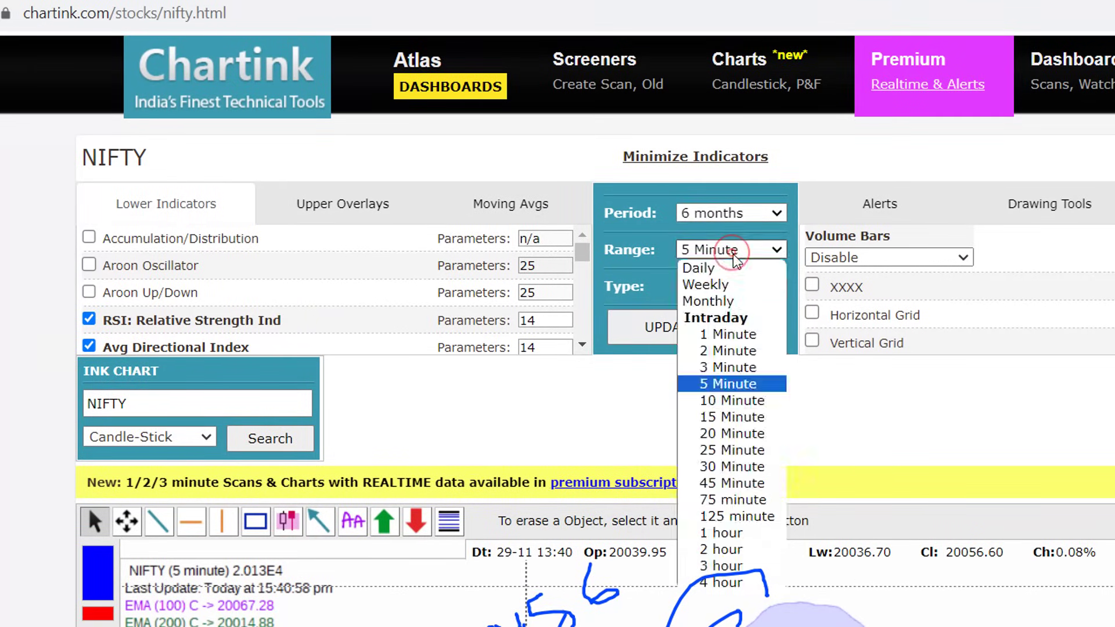
pyautogui.click(727, 264)
pyautogui.click(705, 328)
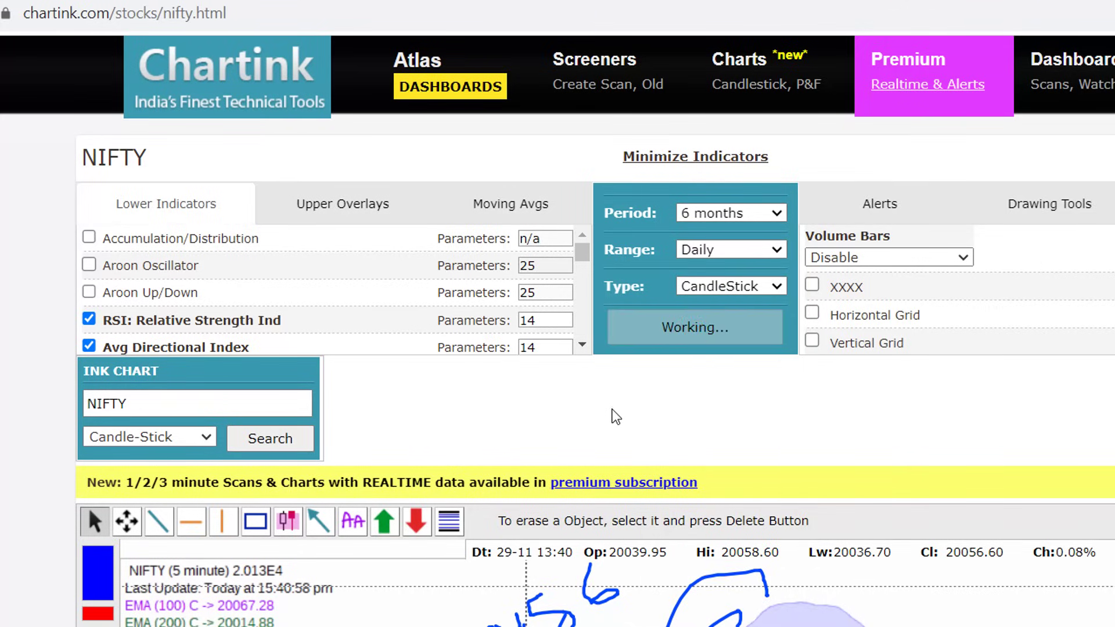
# Mark the September peak, trace the fall to the October low and the rise to the latest candle, and sketch a decline from there.
pyautogui.scroll(-3, 611, 412)
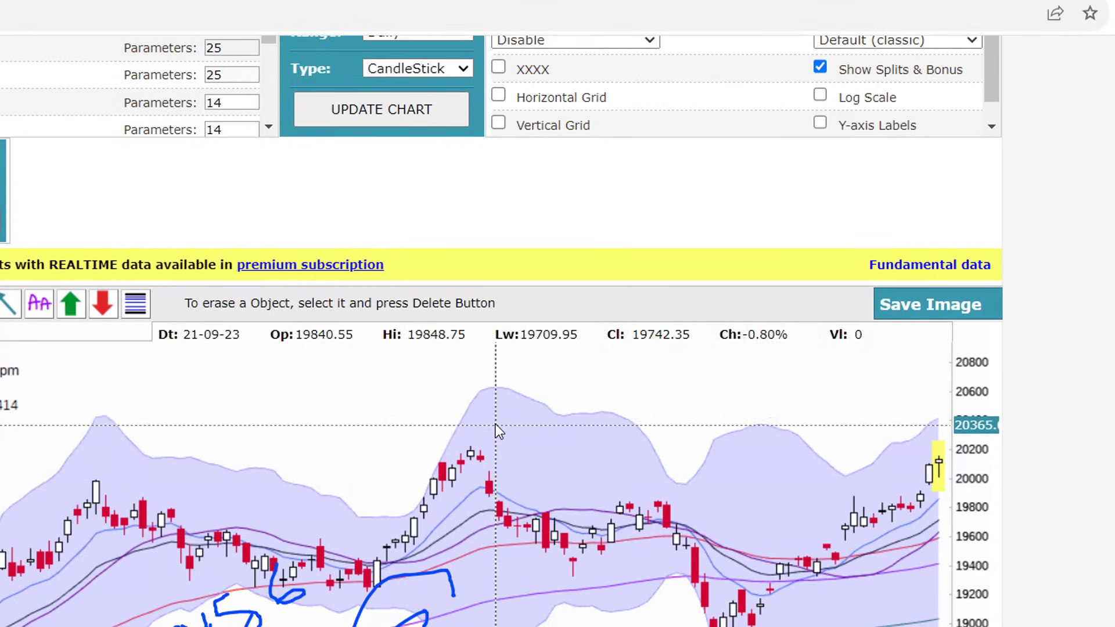
pyautogui.scroll(-4, 514, 437)
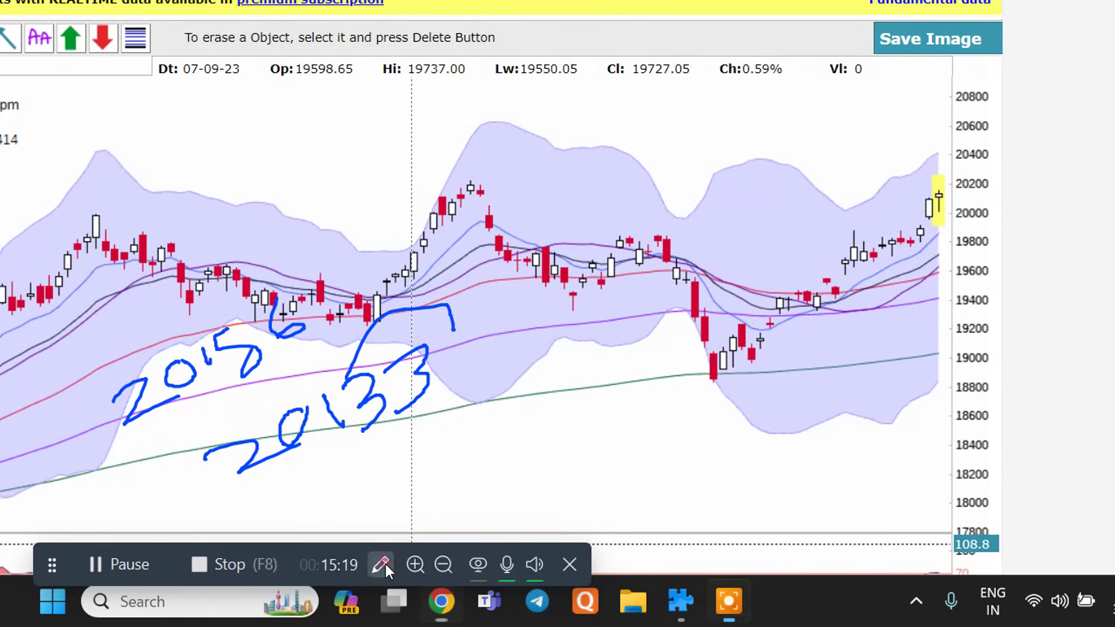
pyautogui.click(381, 564)
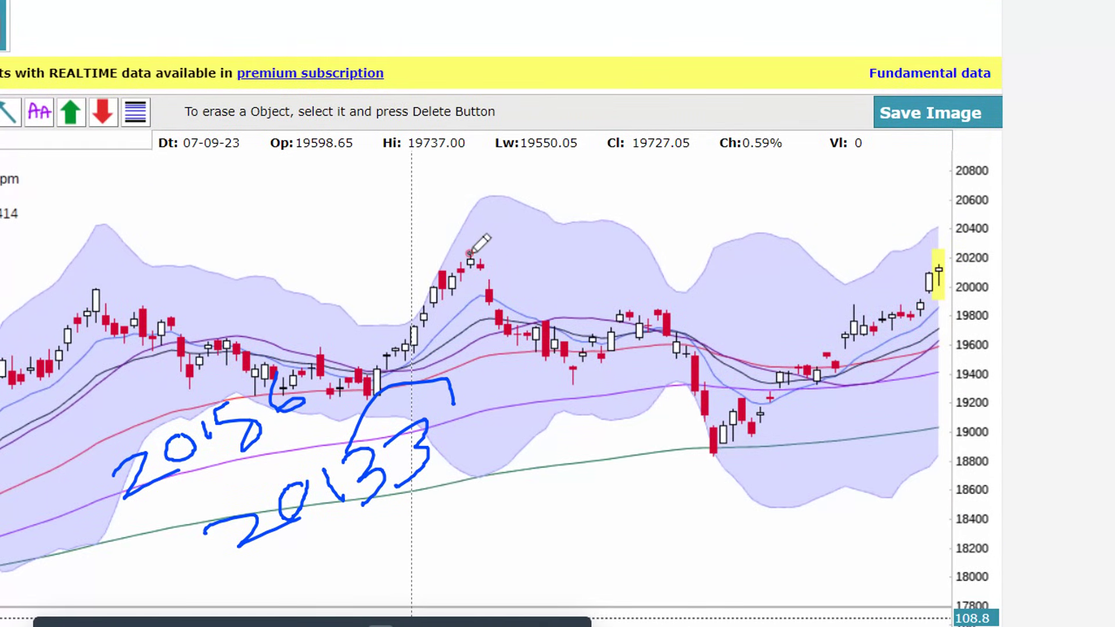
pyautogui.moveTo(469, 255); pyautogui.dragTo(546, 238)
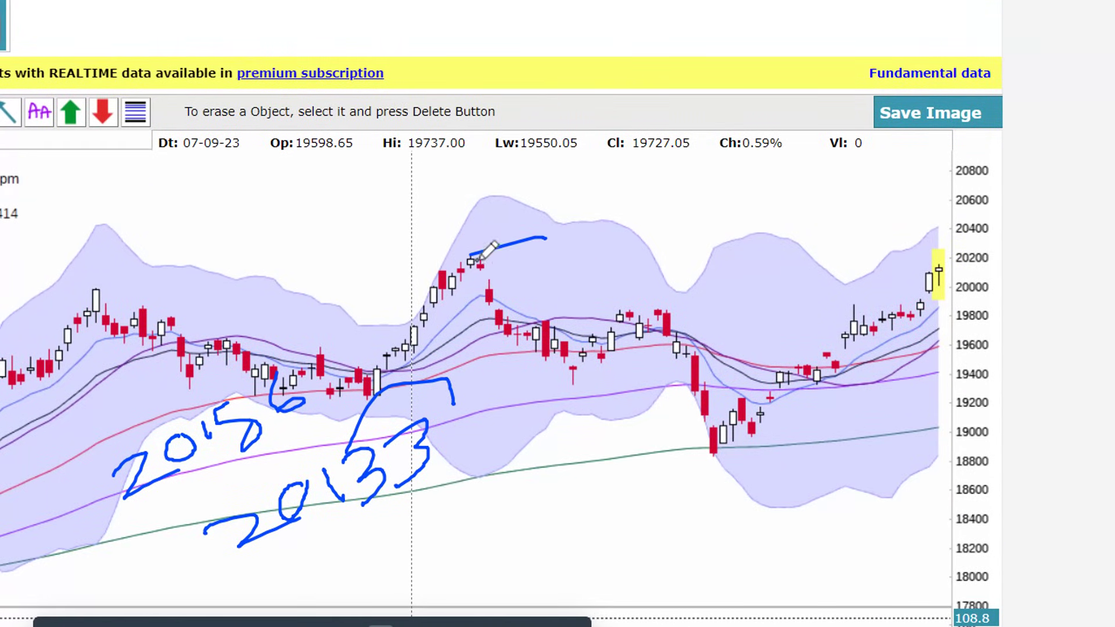
pyautogui.moveTo(470, 260)
pyautogui.mouseDown()
pyautogui.moveTo(547, 313)
pyautogui.moveTo(717, 459)
pyautogui.mouseUp()
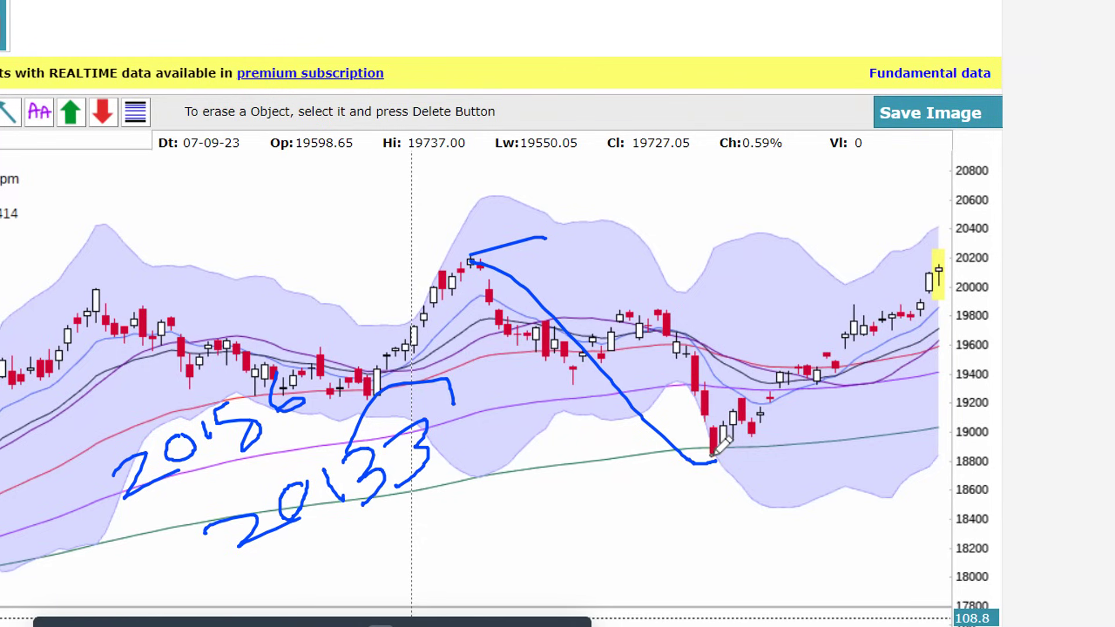
pyautogui.moveTo(712, 455)
pyautogui.mouseDown()
pyautogui.moveTo(887, 283)
pyautogui.moveTo(937, 268)
pyautogui.mouseUp()
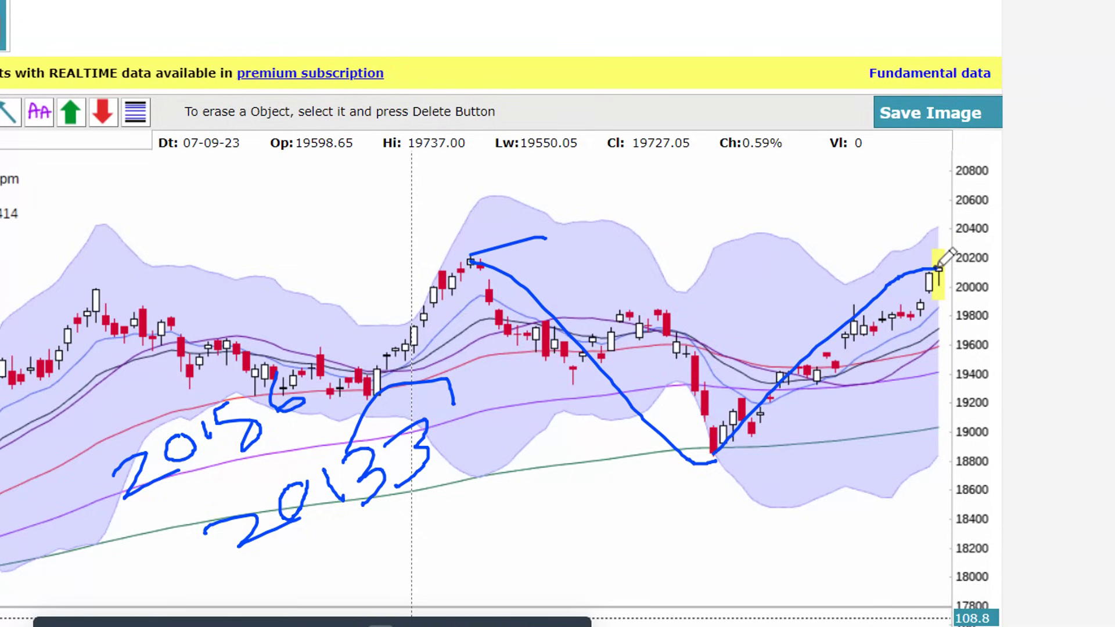
pyautogui.moveTo(938, 268)
pyautogui.mouseDown()
pyautogui.moveTo(961, 384)
pyautogui.moveTo(940, 521)
pyautogui.mouseUp()
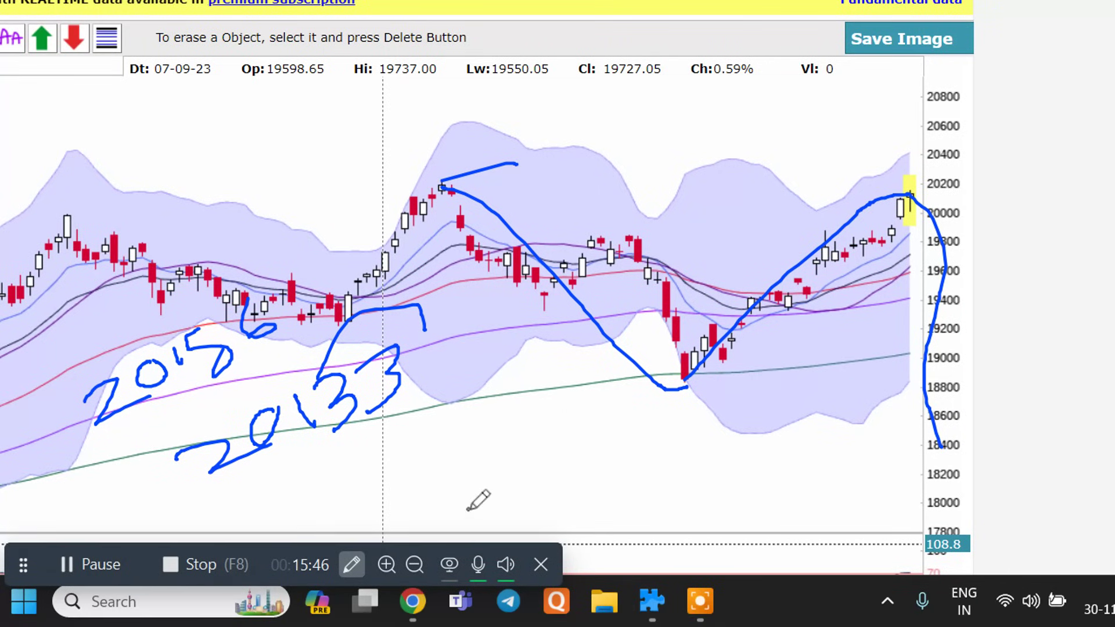
# Clear all handwritten annotations from the daily chart and close the annotation tools.
pyautogui.click(539, 565)
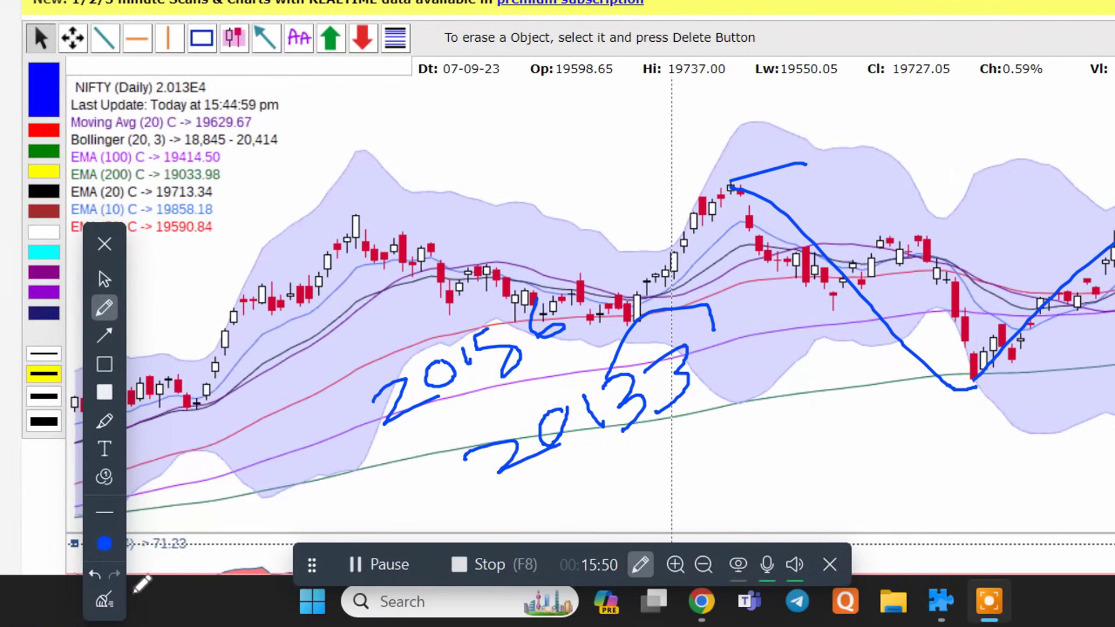
pyautogui.click(108, 603)
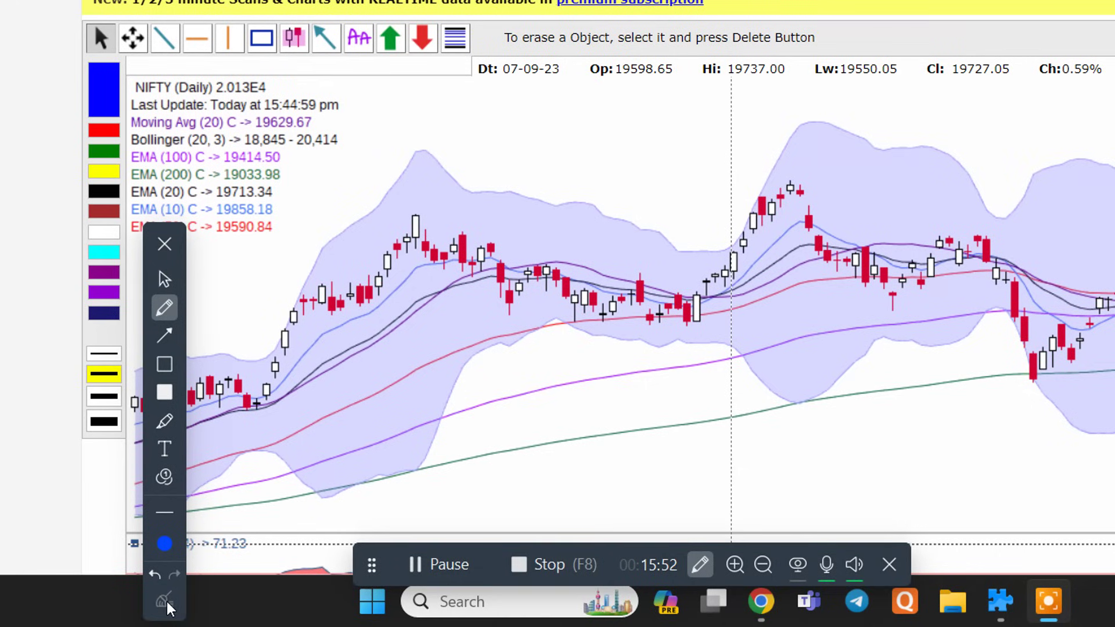
pyautogui.click(165, 244)
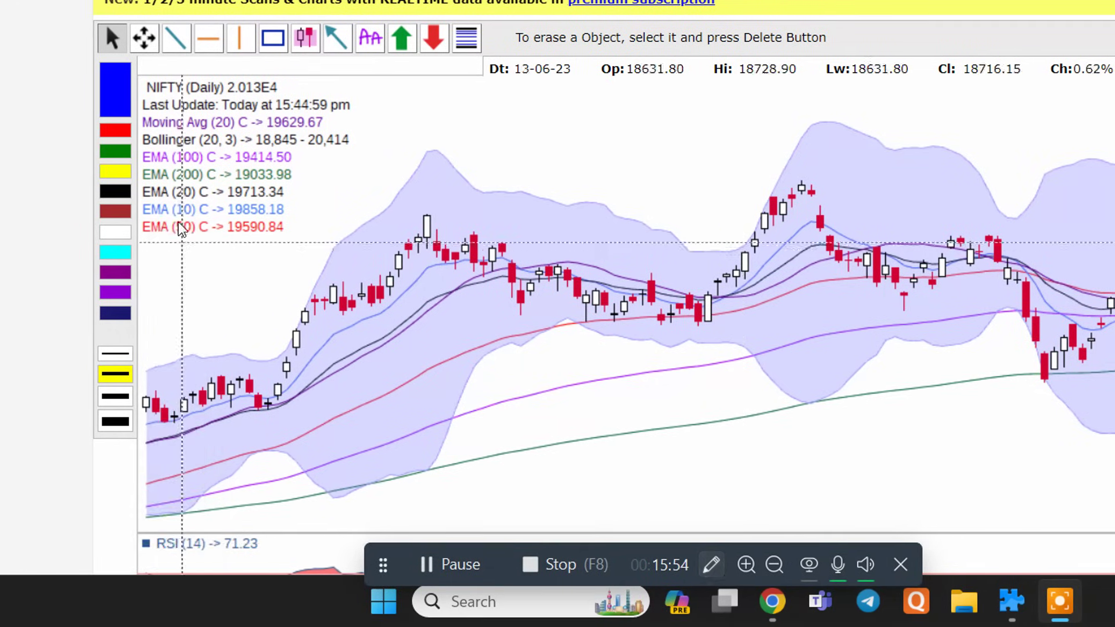
# Search for "reliance" and open the Reliance Industries Limited candlestick chart.
pyautogui.click(189, 207)
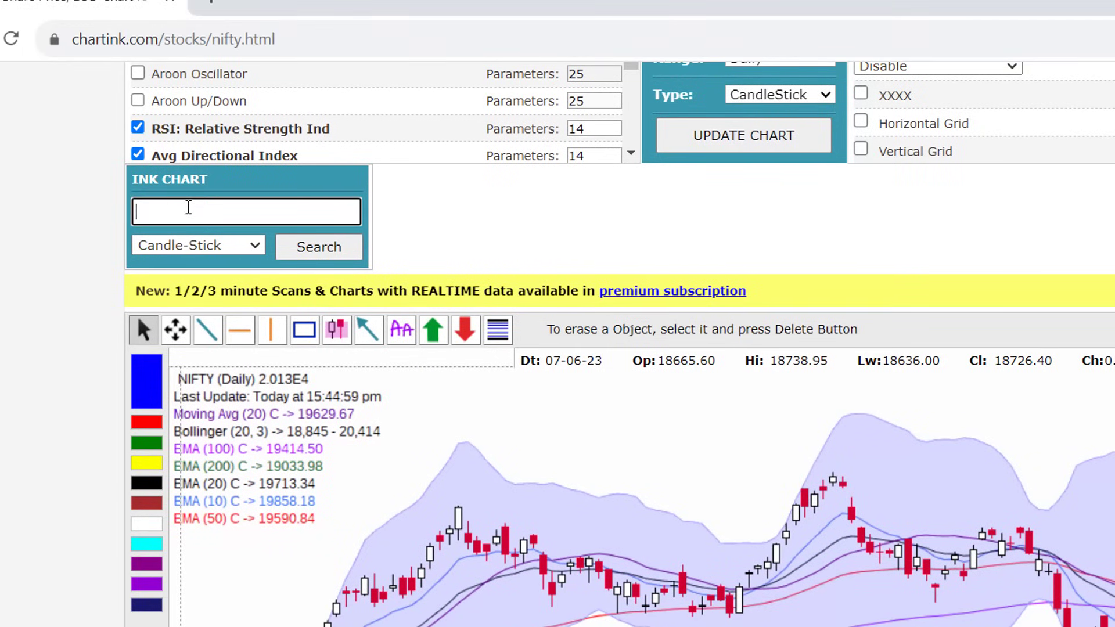
pyautogui.write('re')
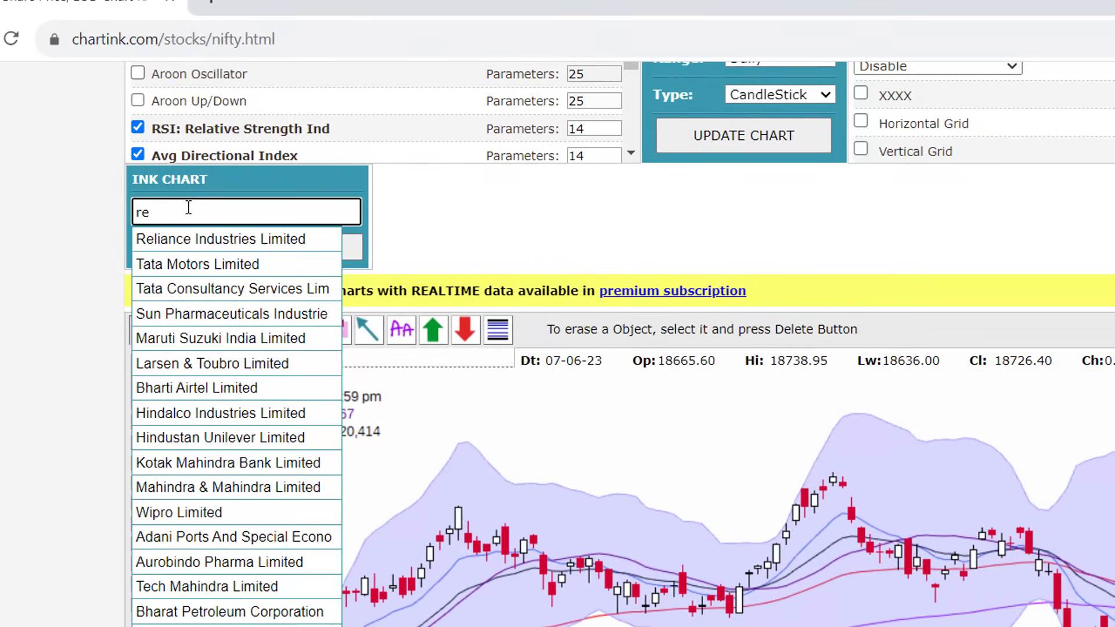
pyautogui.write('liance')
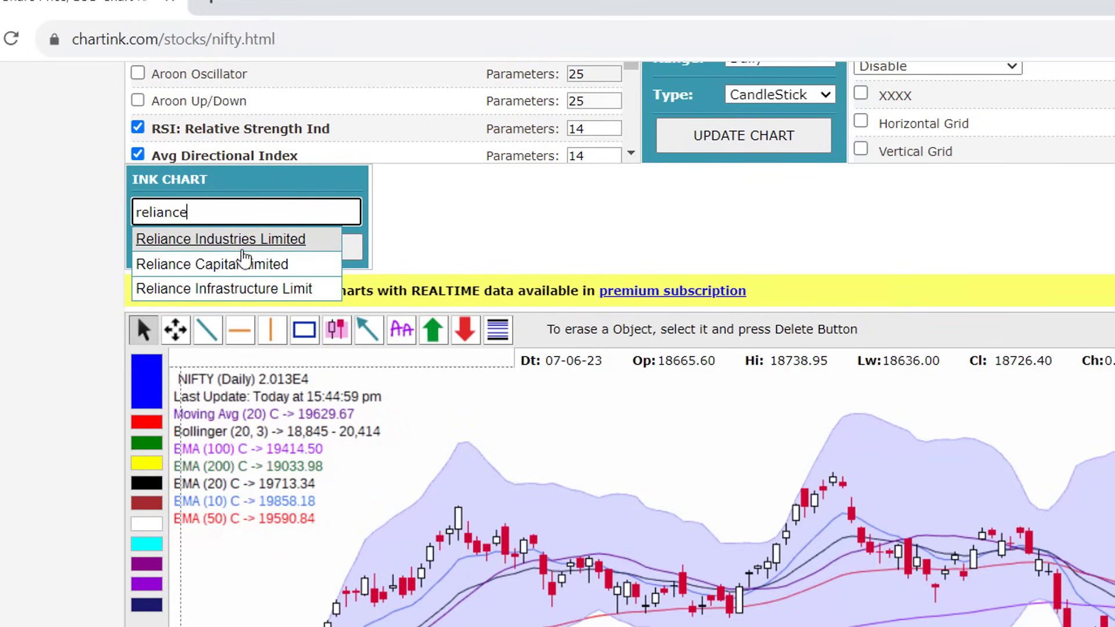
pyautogui.click(246, 246)
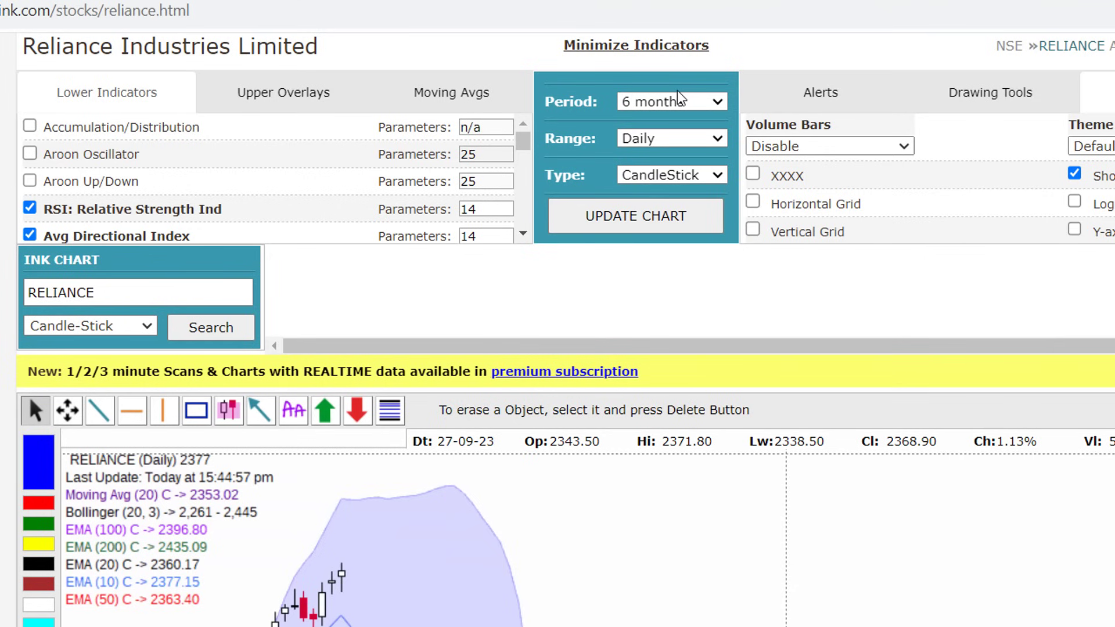
# Update the Reliance chart to a 2-year period with the daily range and inspect it.
pyautogui.click(676, 103)
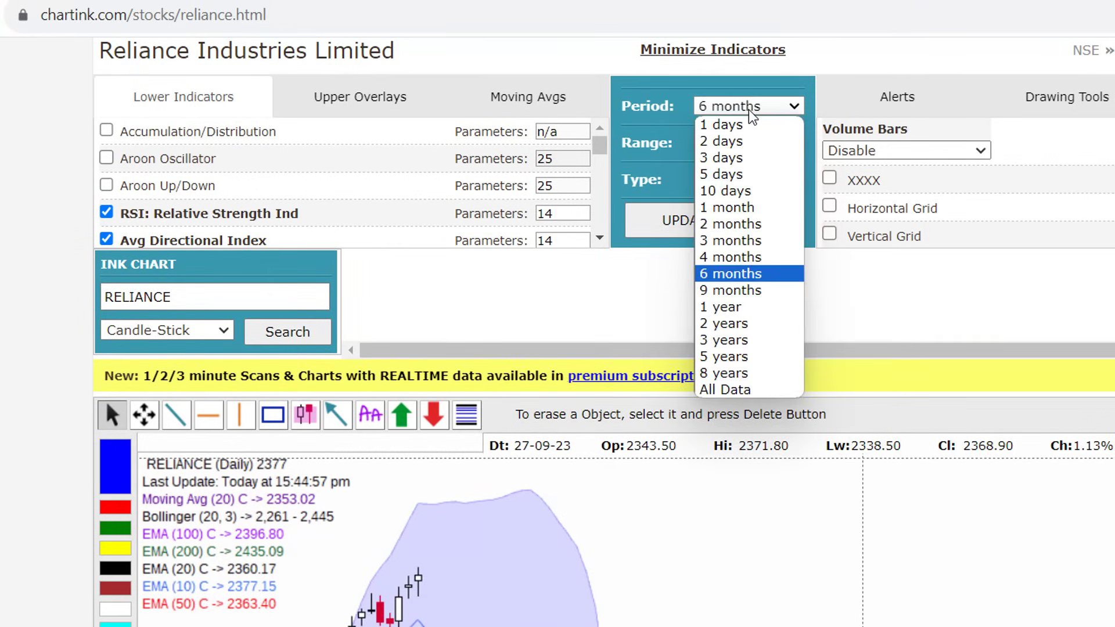
pyautogui.click(733, 323)
pyautogui.click(715, 228)
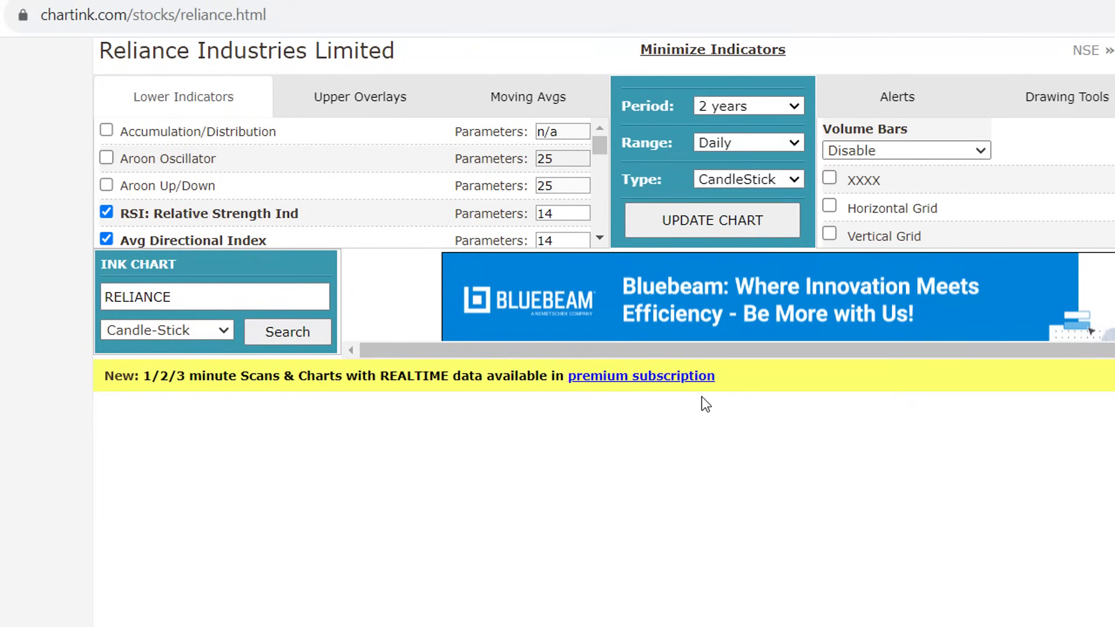
pyautogui.scroll(-5, 702, 400)
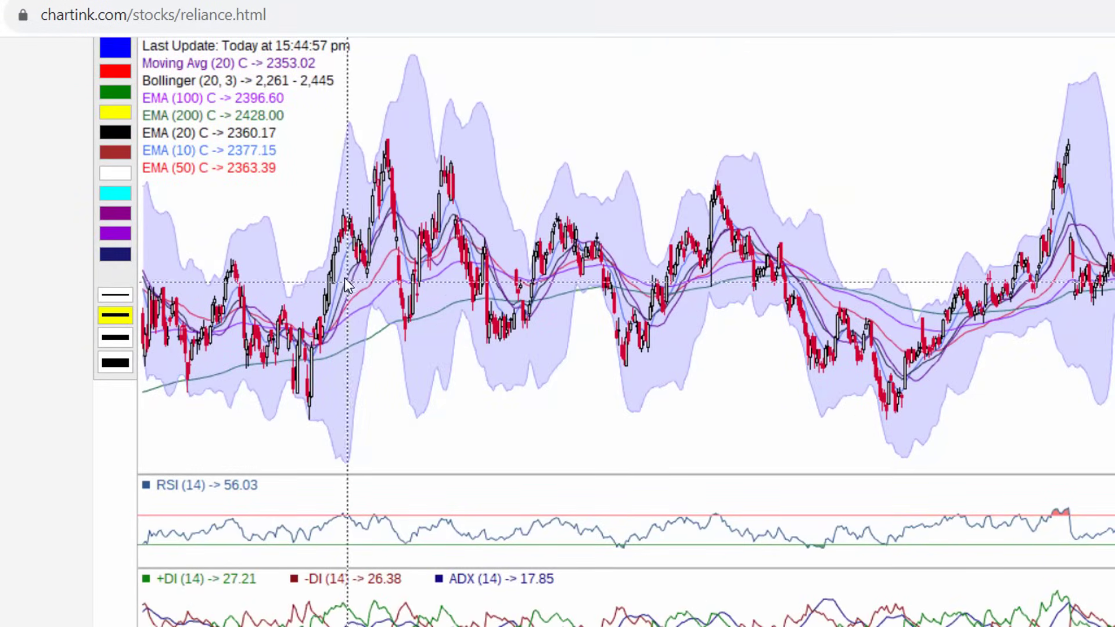
pyautogui.scroll(4, 387, 220)
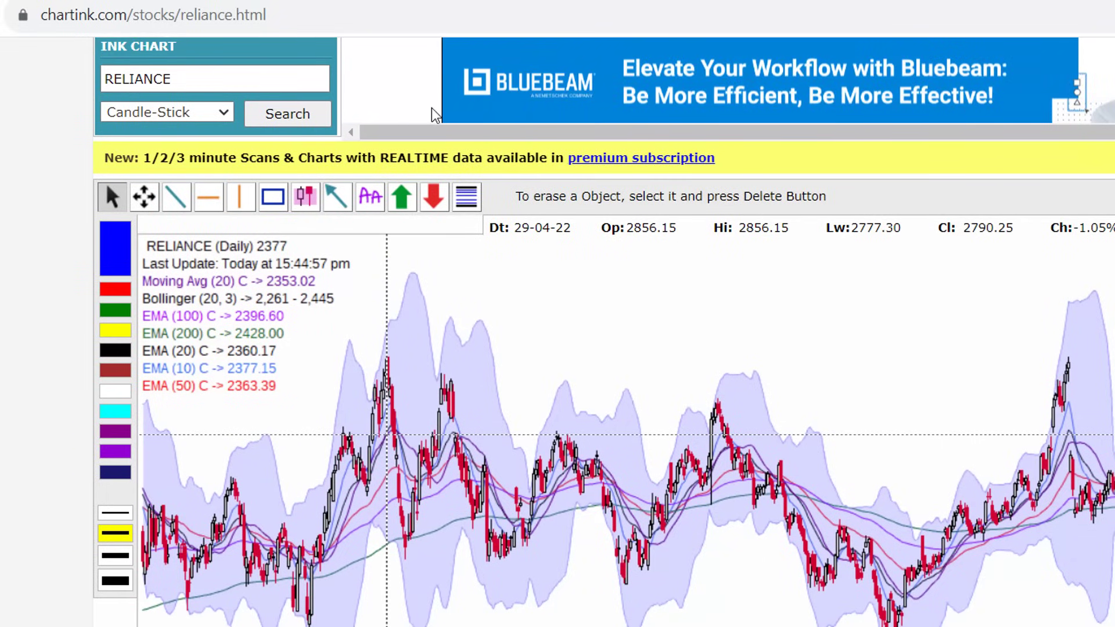
# Draw falling trend lines from the April 2022 peak on the Reliance chart, tracing one freehand to the latest candles, and return to the selection pointer.
pyautogui.click(176, 198)
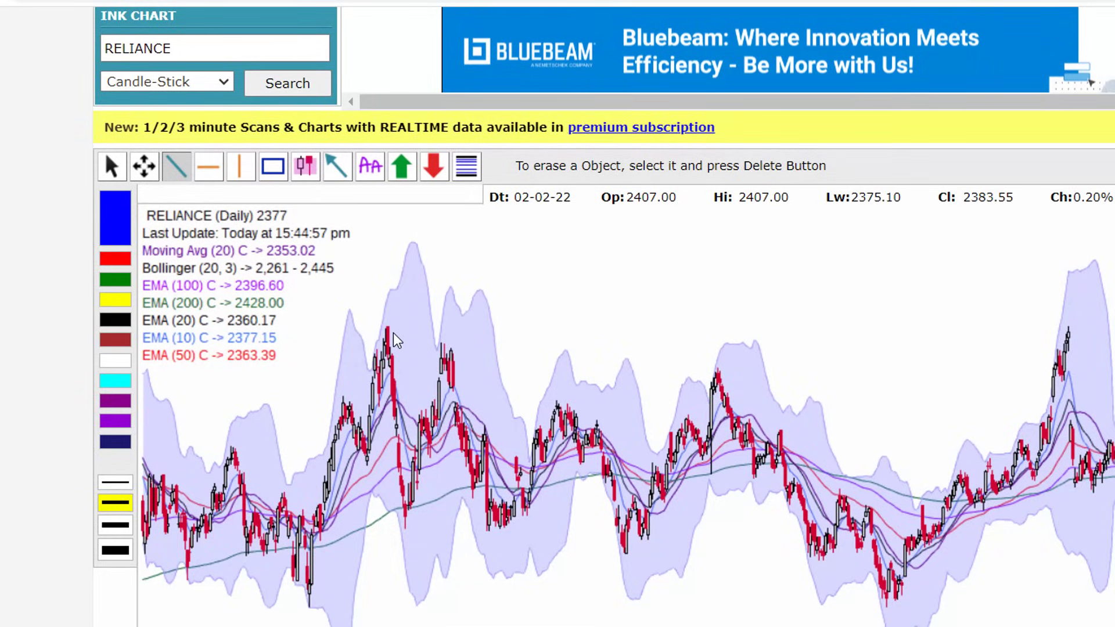
pyautogui.click(392, 332)
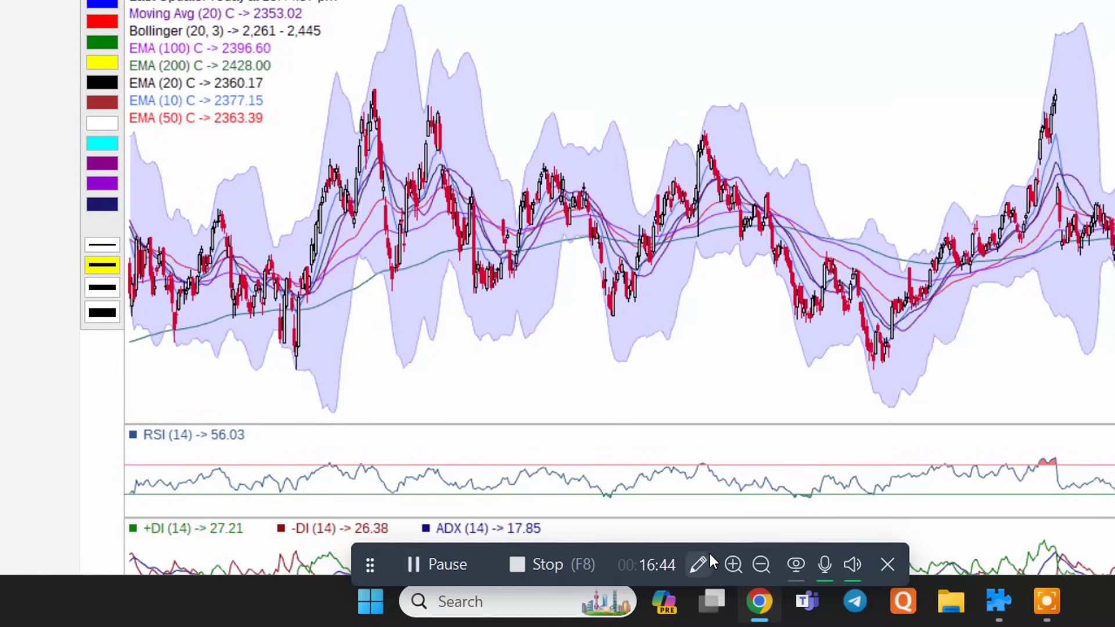
pyautogui.click(698, 586)
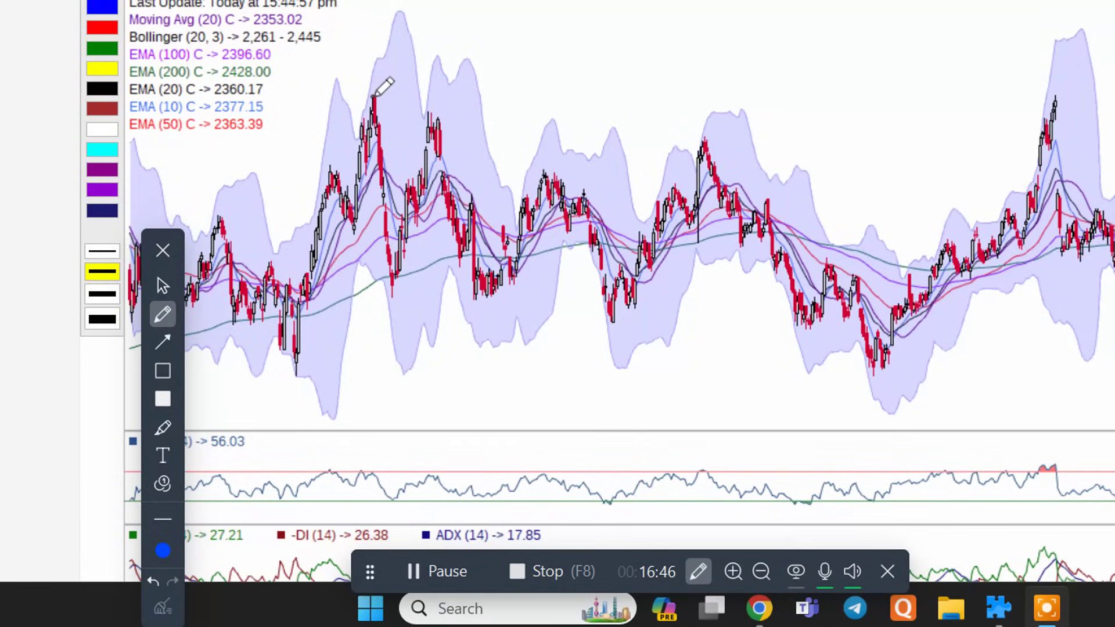
pyautogui.moveTo(371, 97); pyautogui.dragTo(1039, 264)
pyautogui.moveTo(972, 277); pyautogui.dragTo(1114, 282)
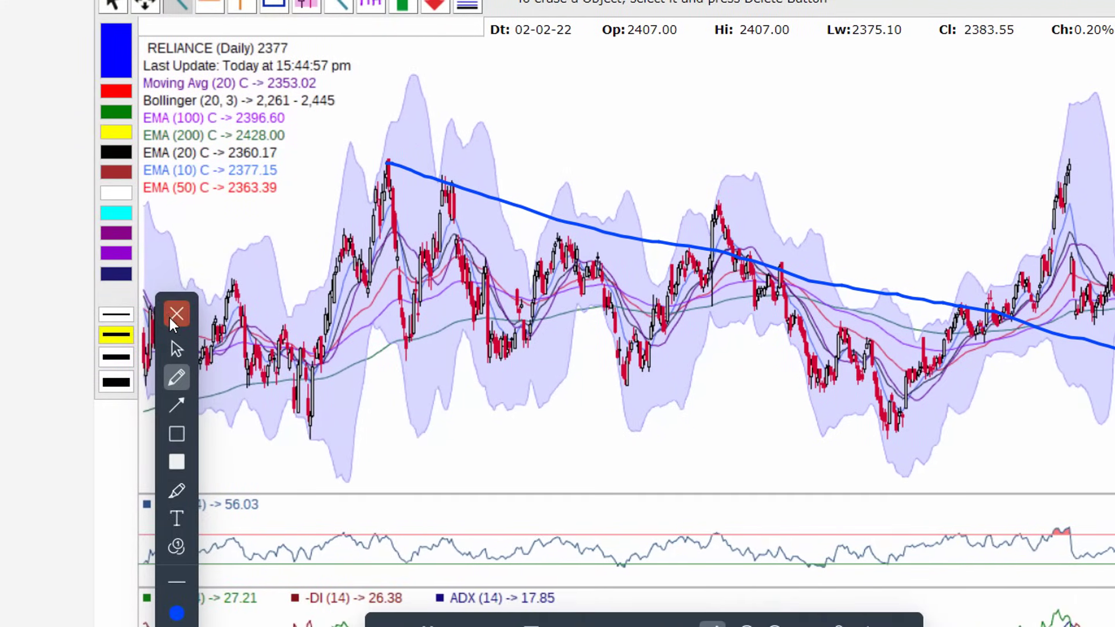
pyautogui.click(172, 314)
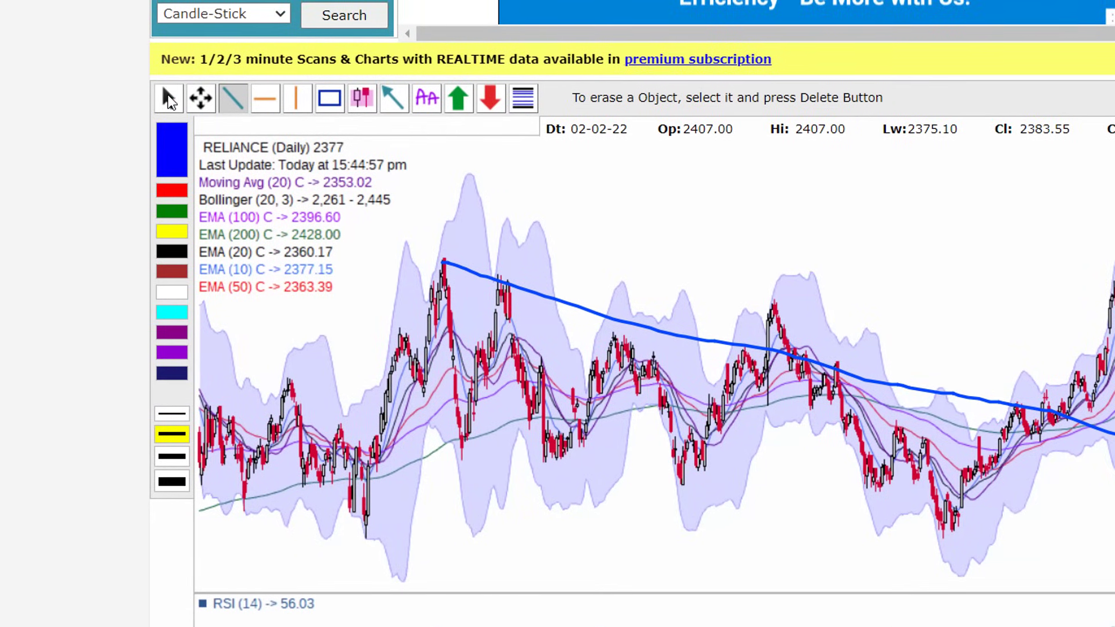
pyautogui.click(165, 96)
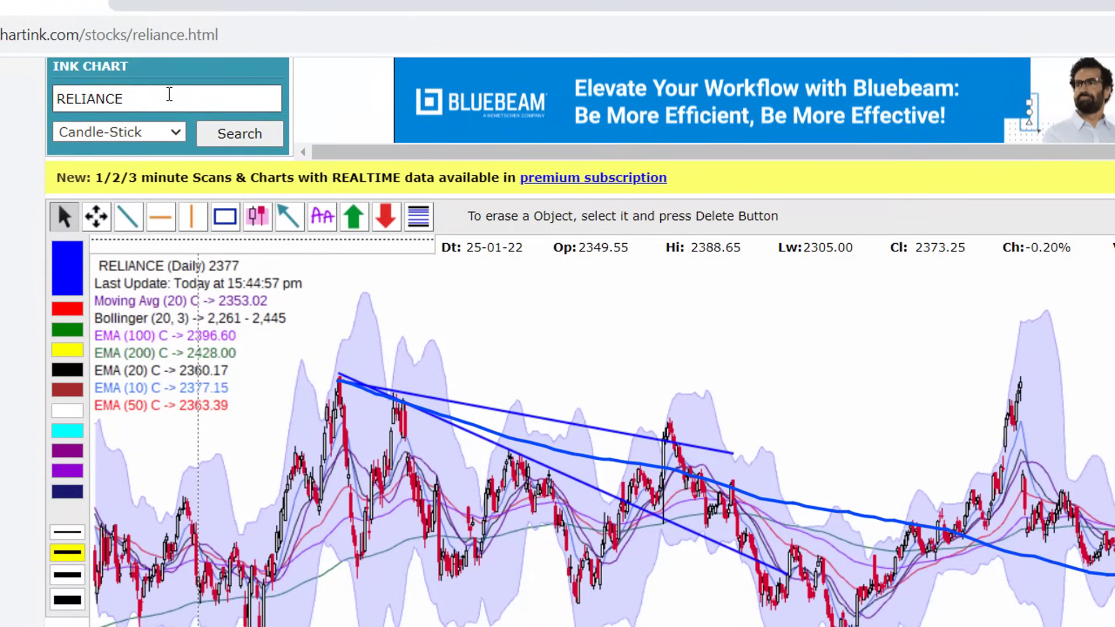
# Search for "hdfc", open the Hdfc Bank Limited chart and examine its recent price peaks.
pyautogui.click(157, 64)
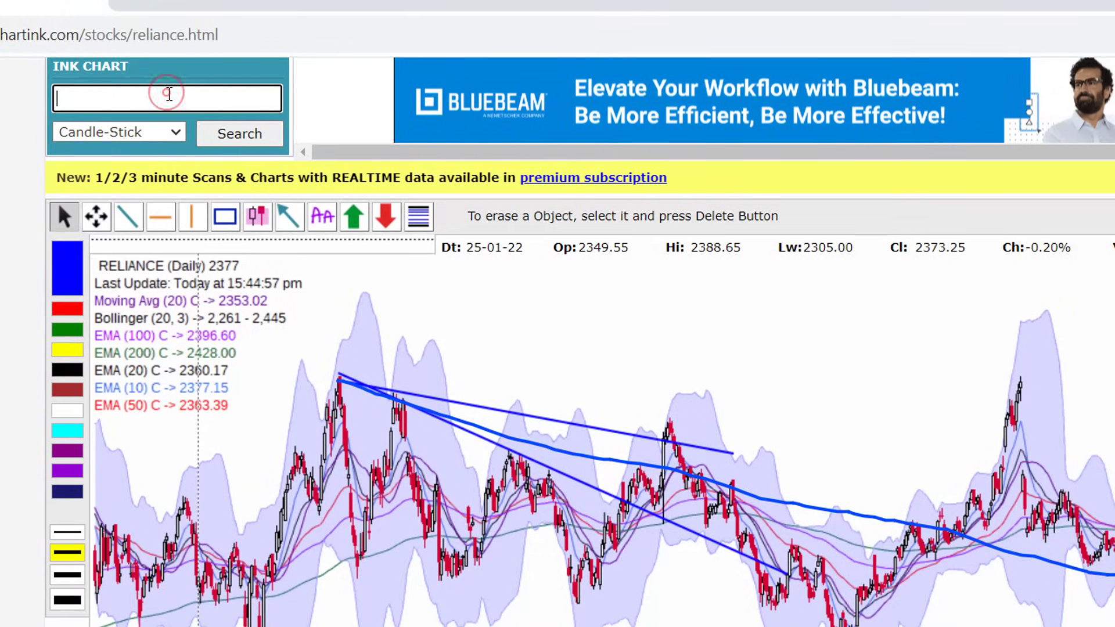
pyautogui.write('hdfc')
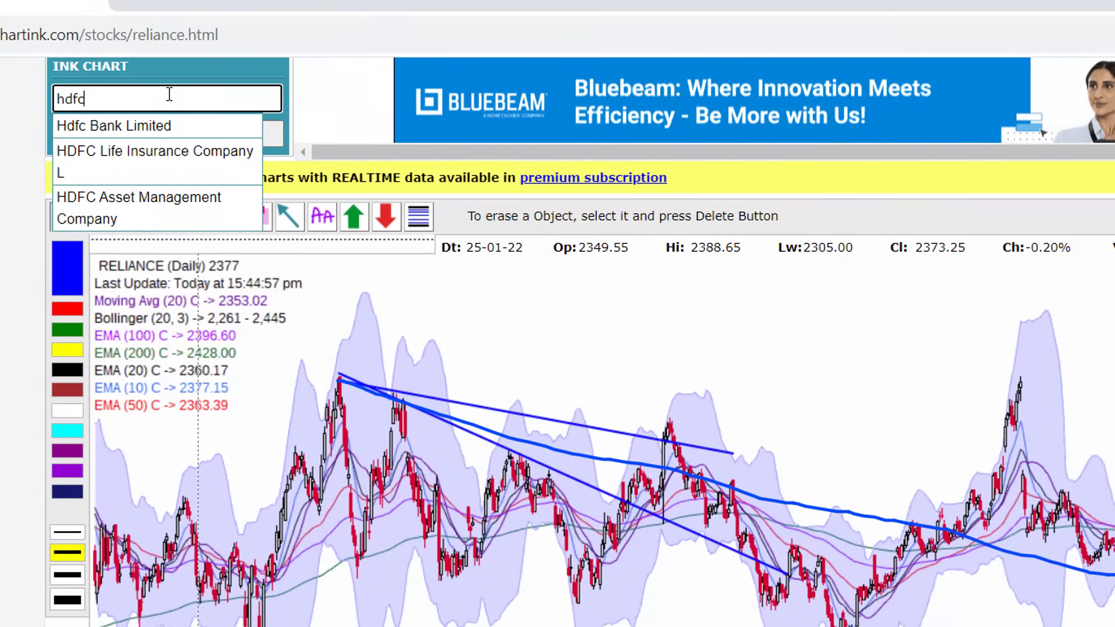
pyautogui.click(169, 126)
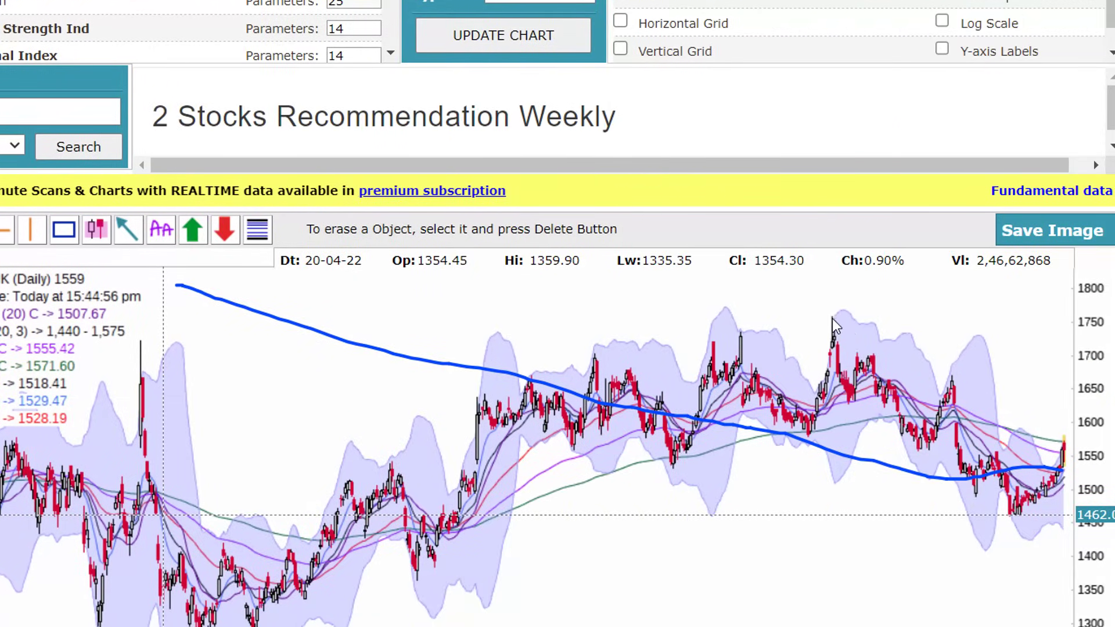
pyautogui.click(832, 321)
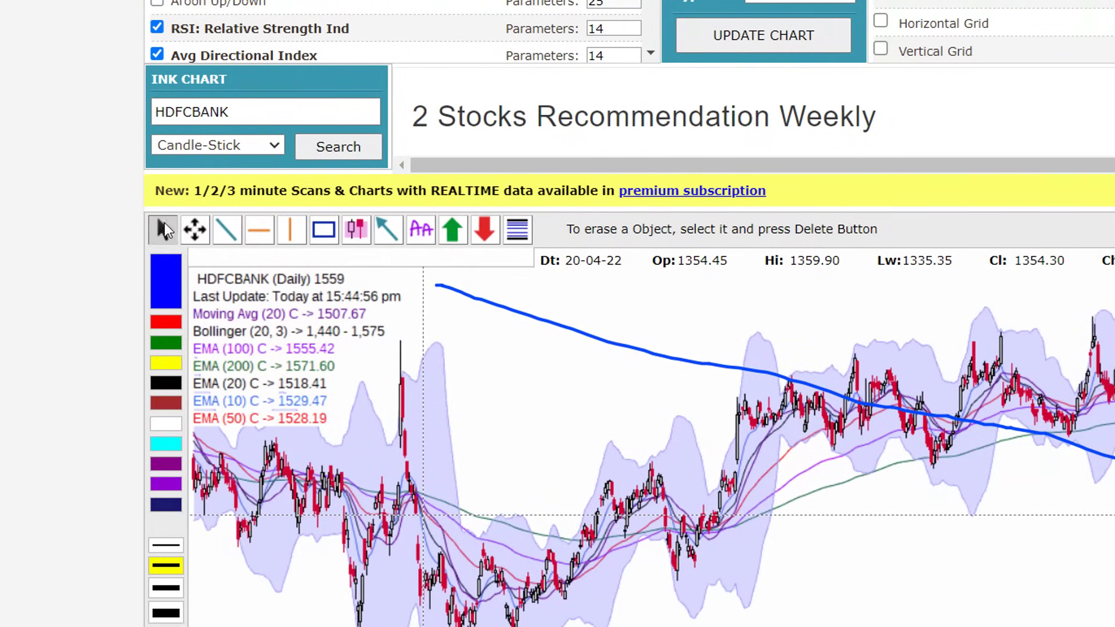
pyautogui.click(159, 238)
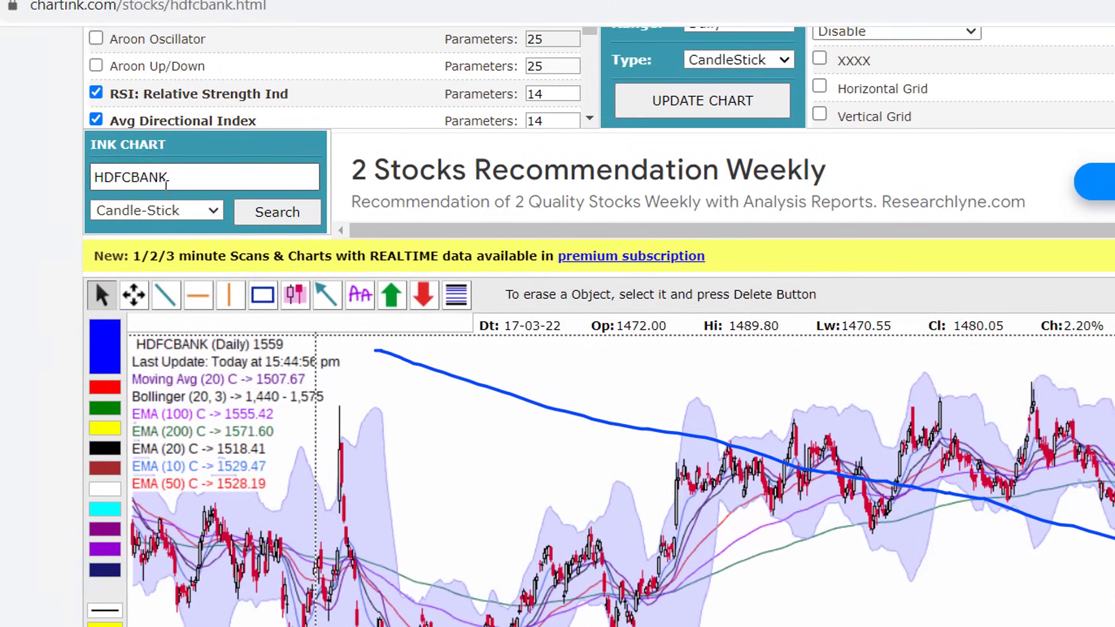
# Replace the chart symbol with "sbin" and open the State Bank Of India chart.
pyautogui.click(175, 182)
pyautogui.hotkey('ctrl', 'a')
pyautogui.press('BackSpace')
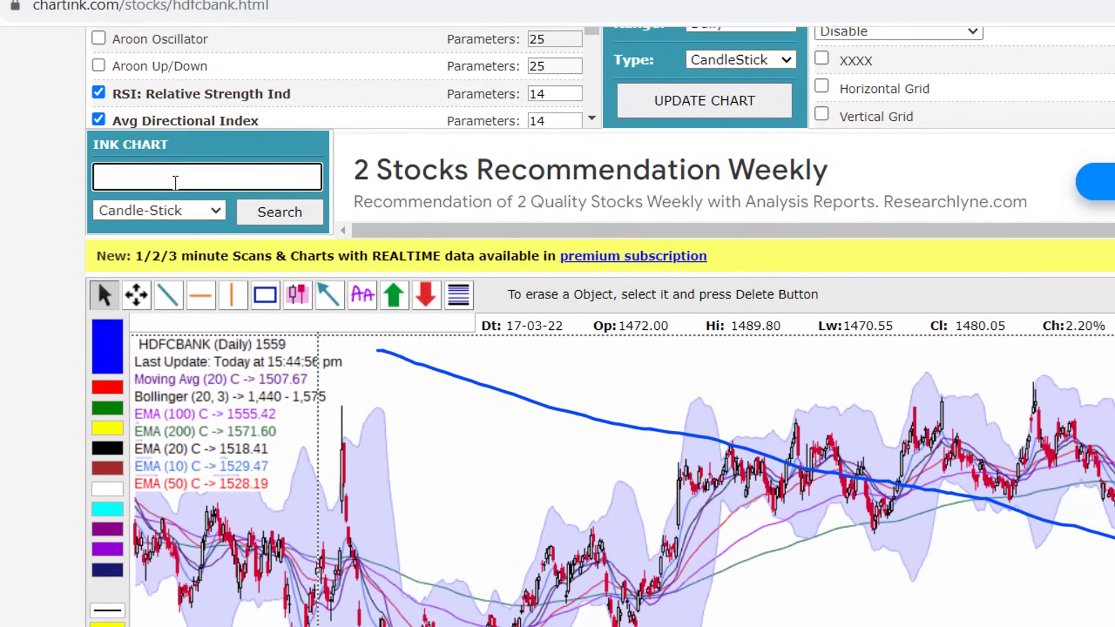
pyautogui.write('s')
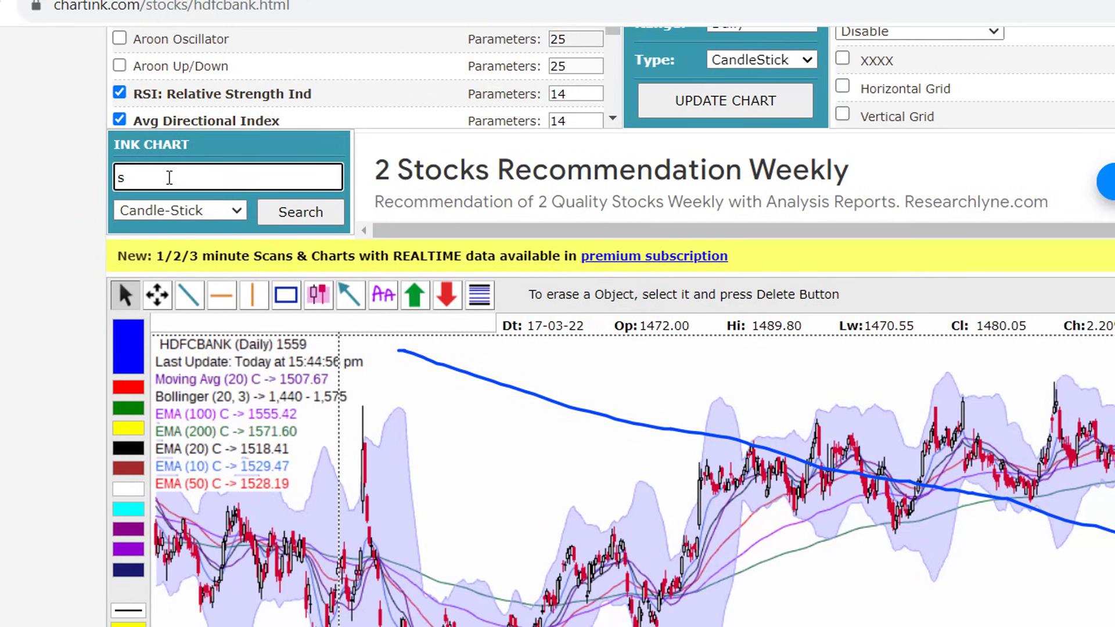
pyautogui.write('bin')
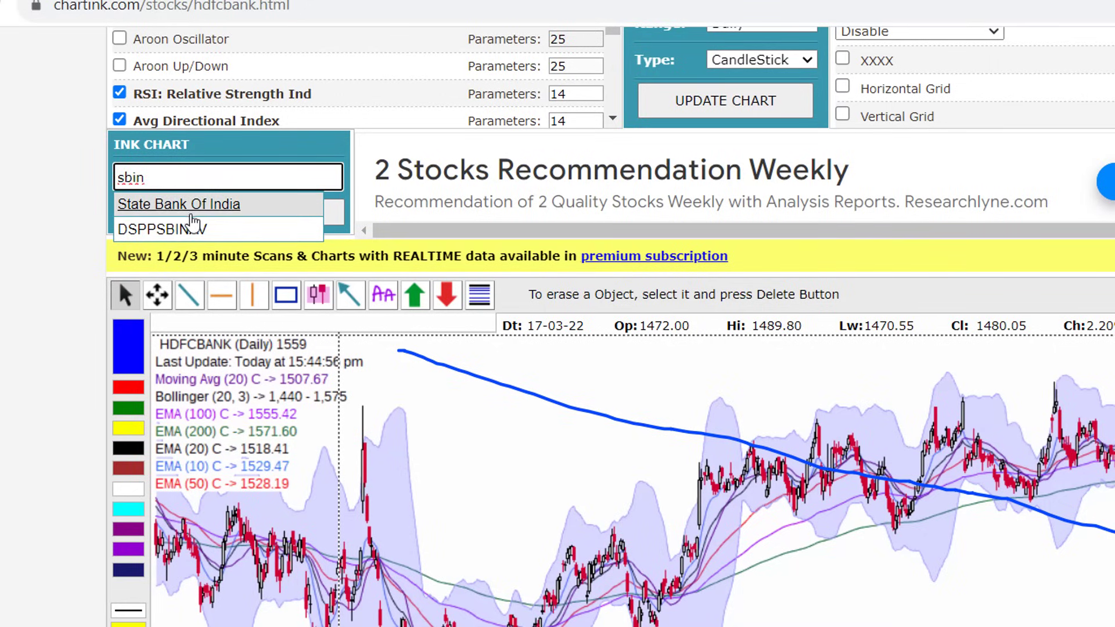
pyautogui.click(190, 212)
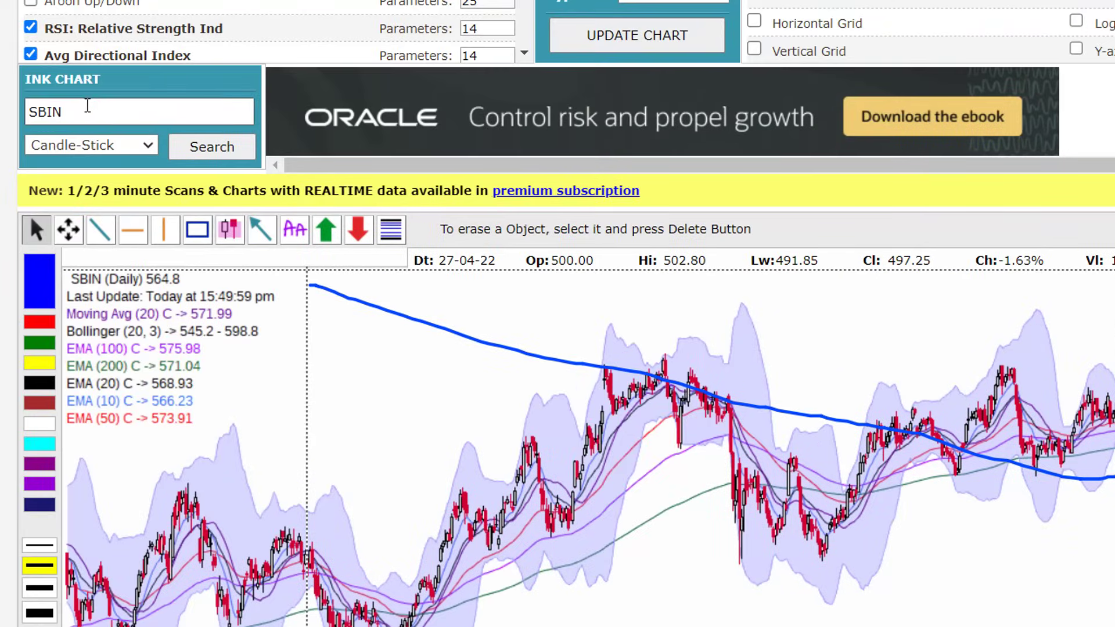
# Search for "infy" and open the Infosys Limited candlestick chart.
pyautogui.click(76, 112)
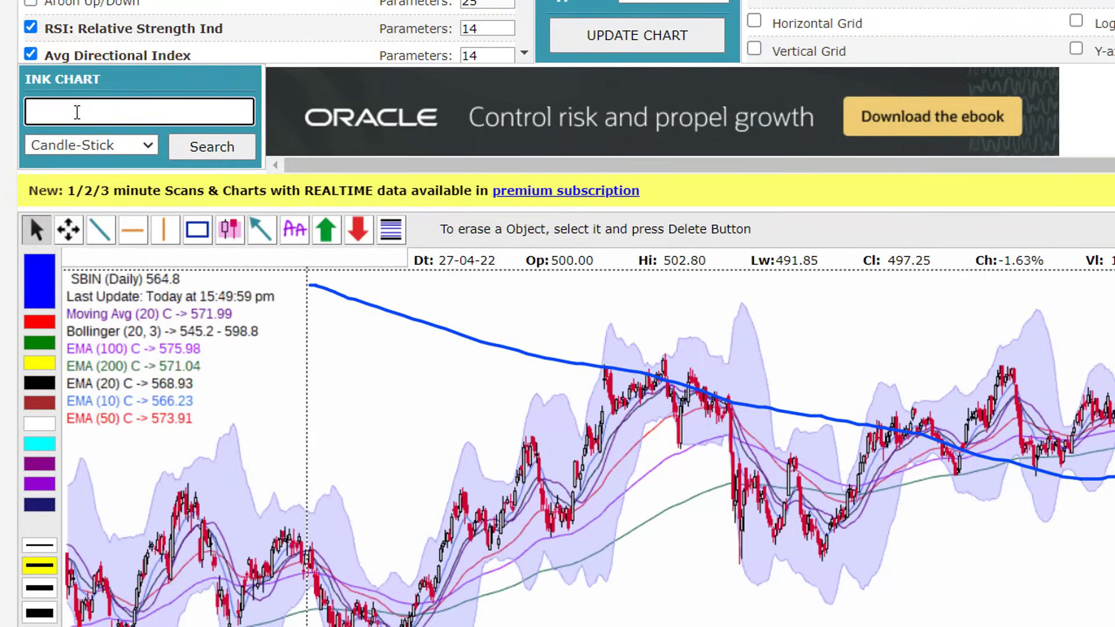
pyautogui.write('infy')
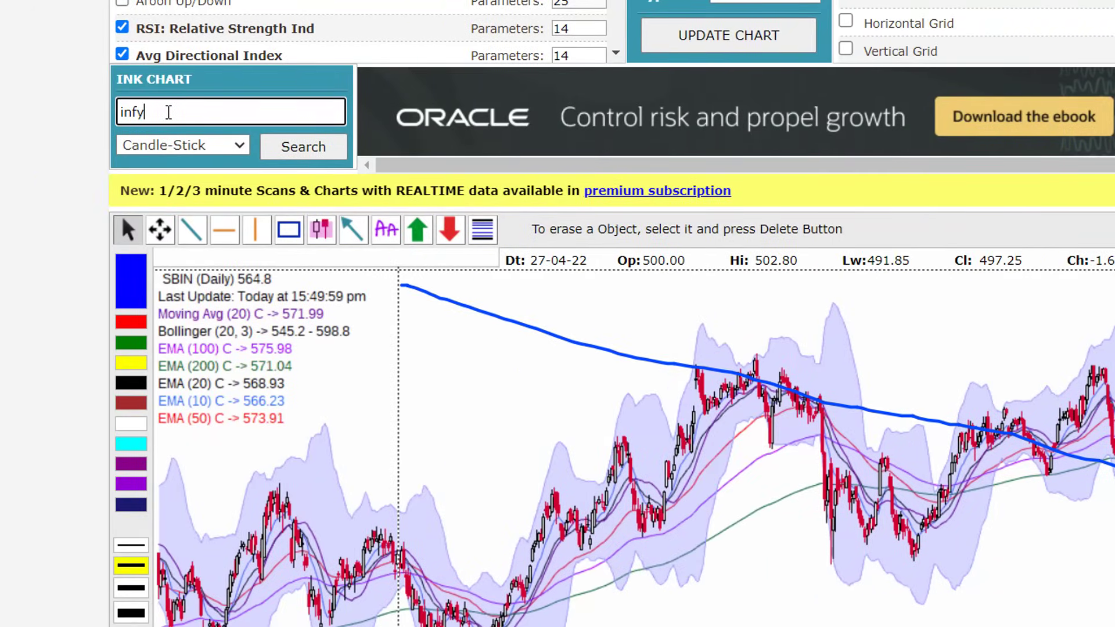
pyautogui.click(166, 139)
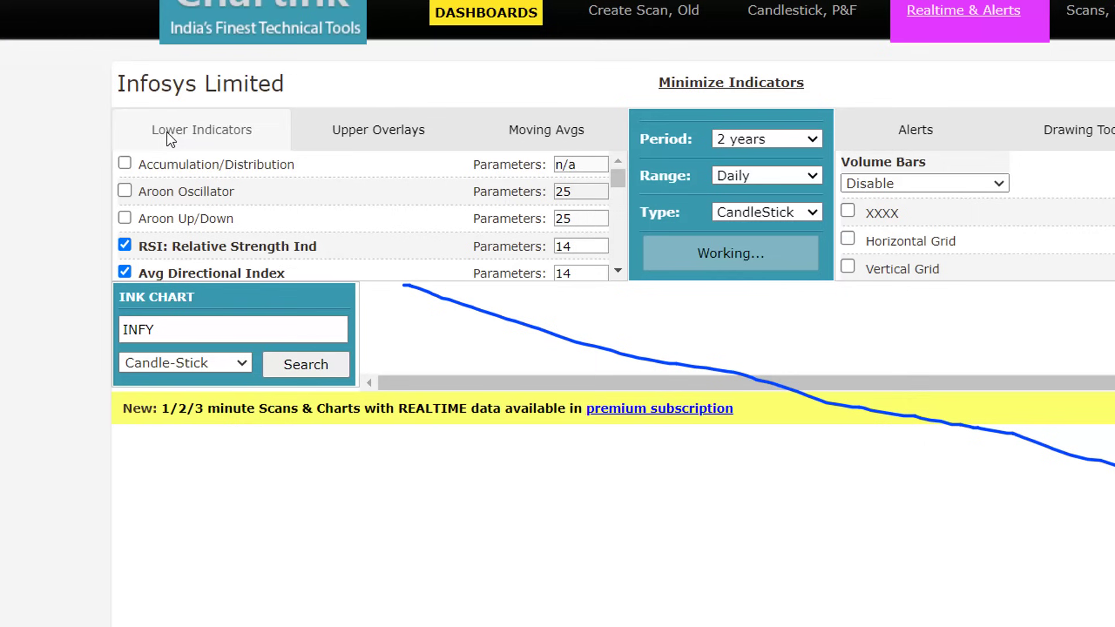
pyautogui.scroll(-3, 678, 492)
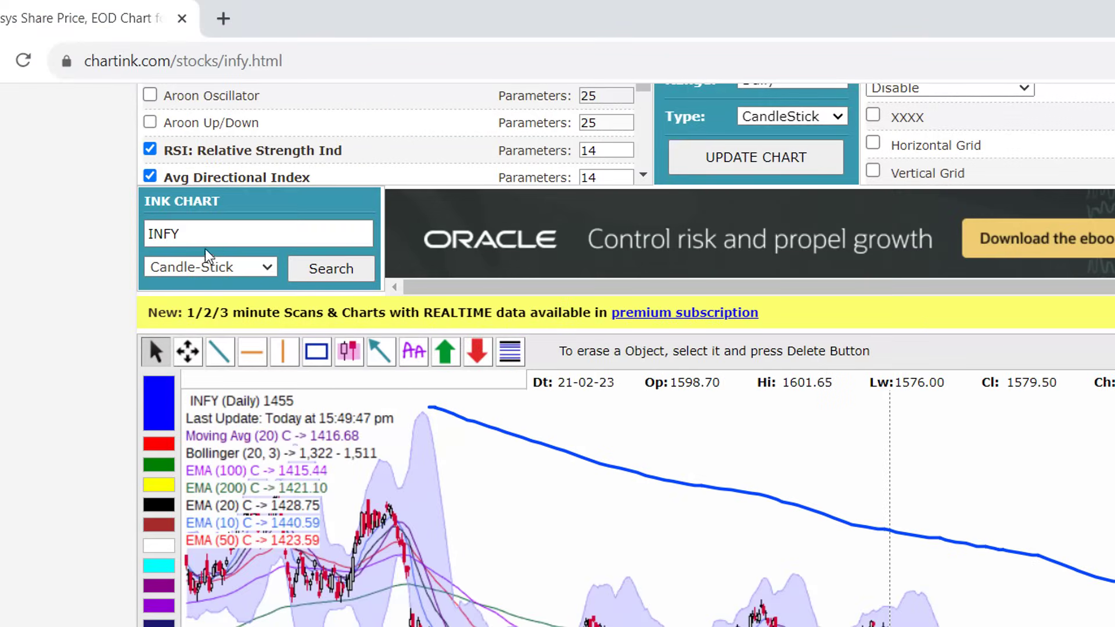
# Search for "tcs" and open the Tata Consultancy Services Limited candlestick chart.
pyautogui.click(200, 232)
pyautogui.write('tc')
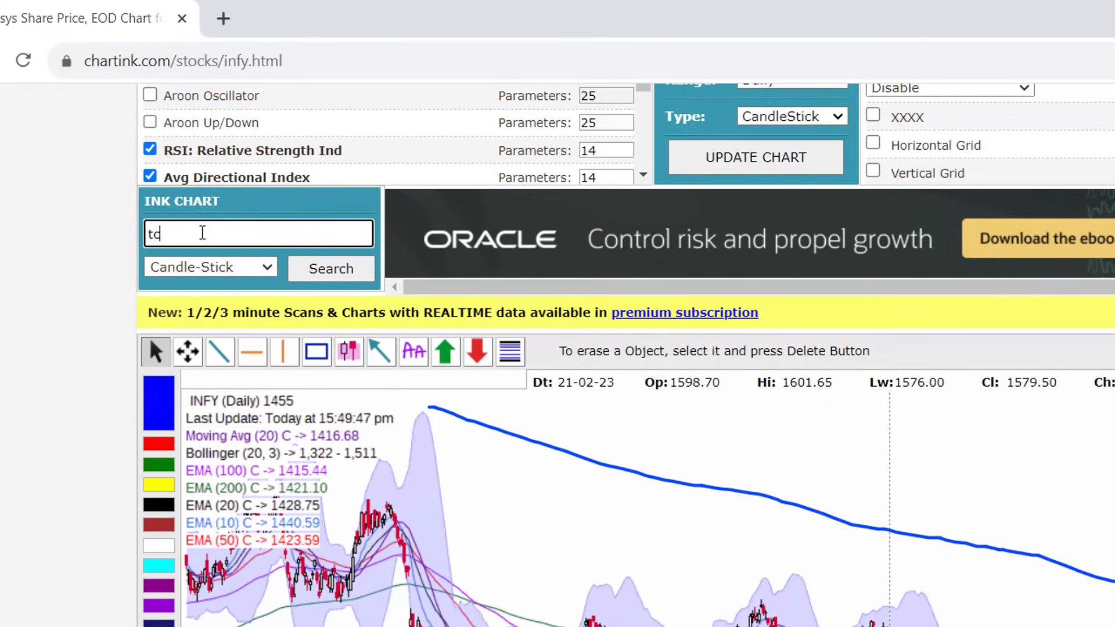
pyautogui.write('s')
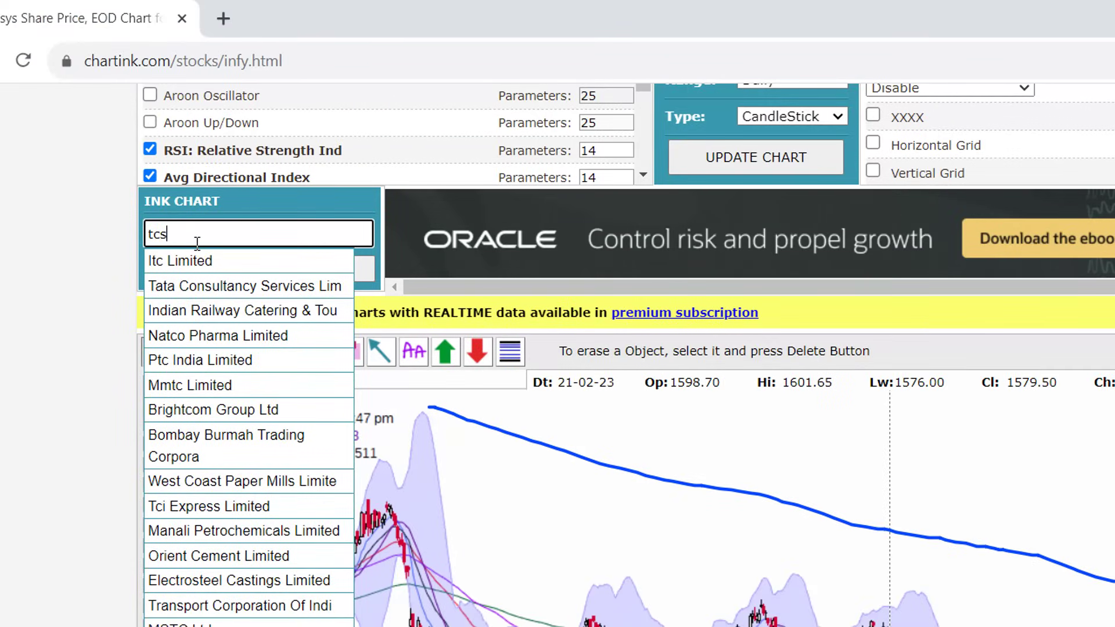
pyautogui.click(218, 293)
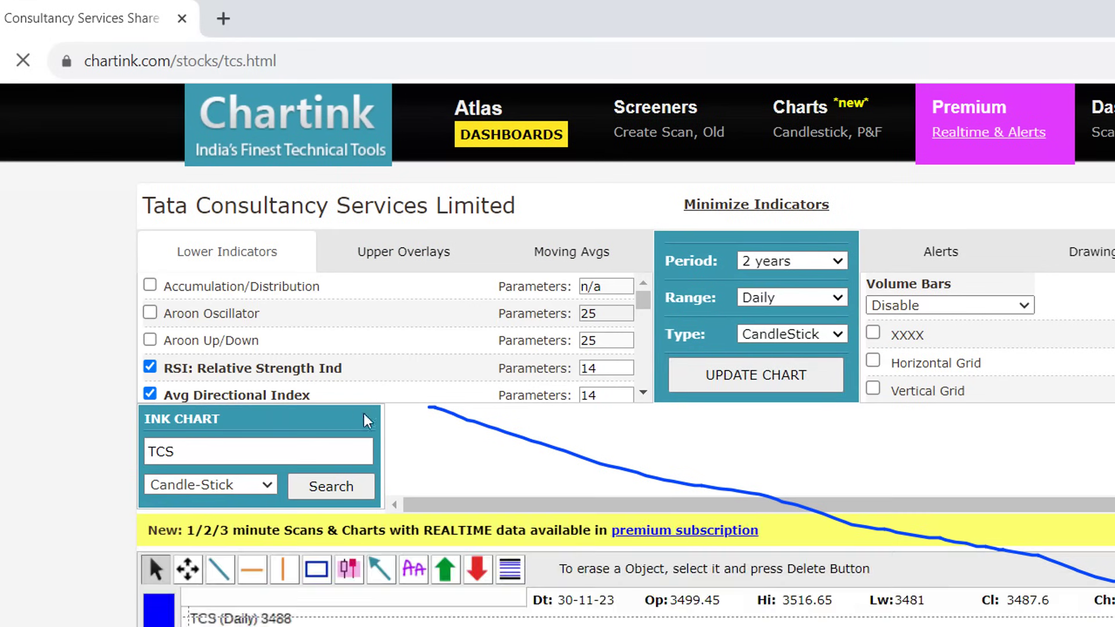
pyautogui.scroll(-8, 697, 543)
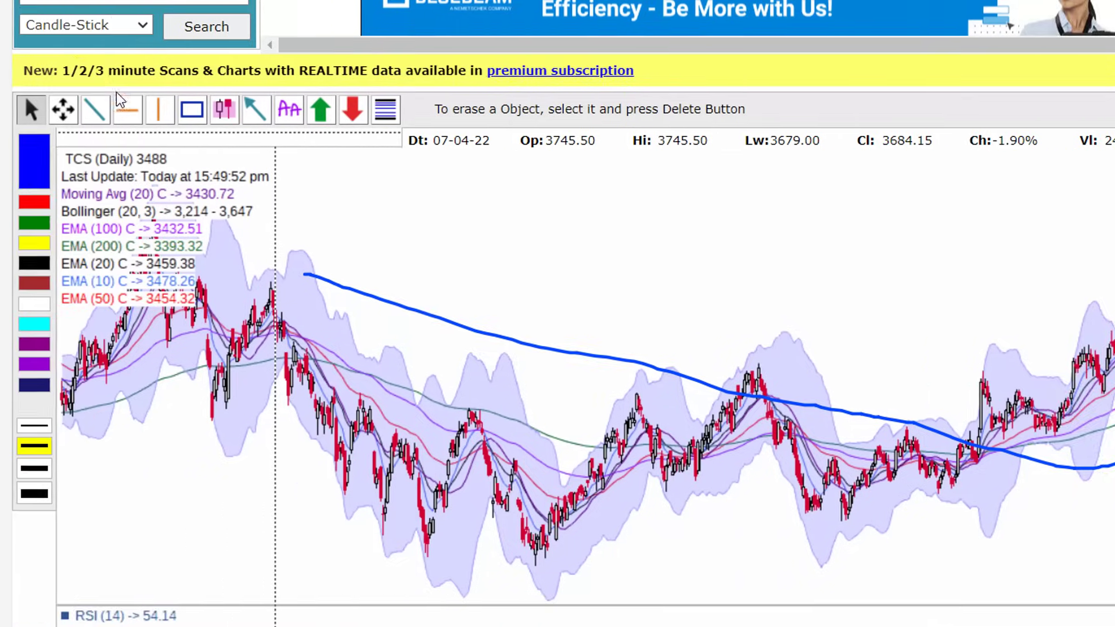
# Run a Google search for "nifty stock weightage 2023" and bring the company weightage table into view.
pyautogui.click(184, 95)
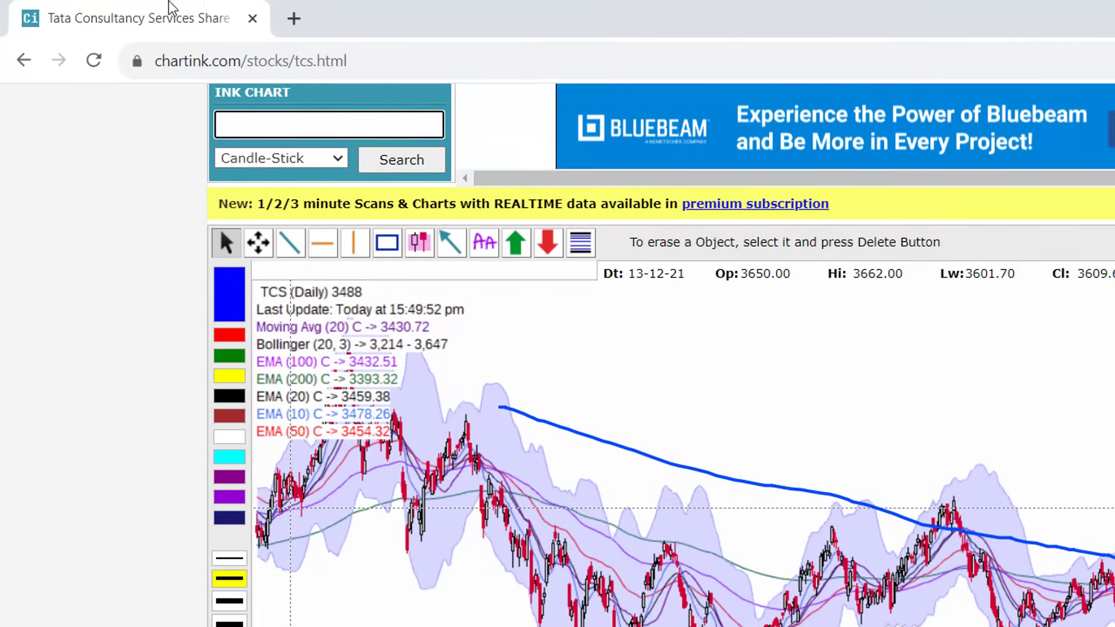
pyautogui.click(273, 38)
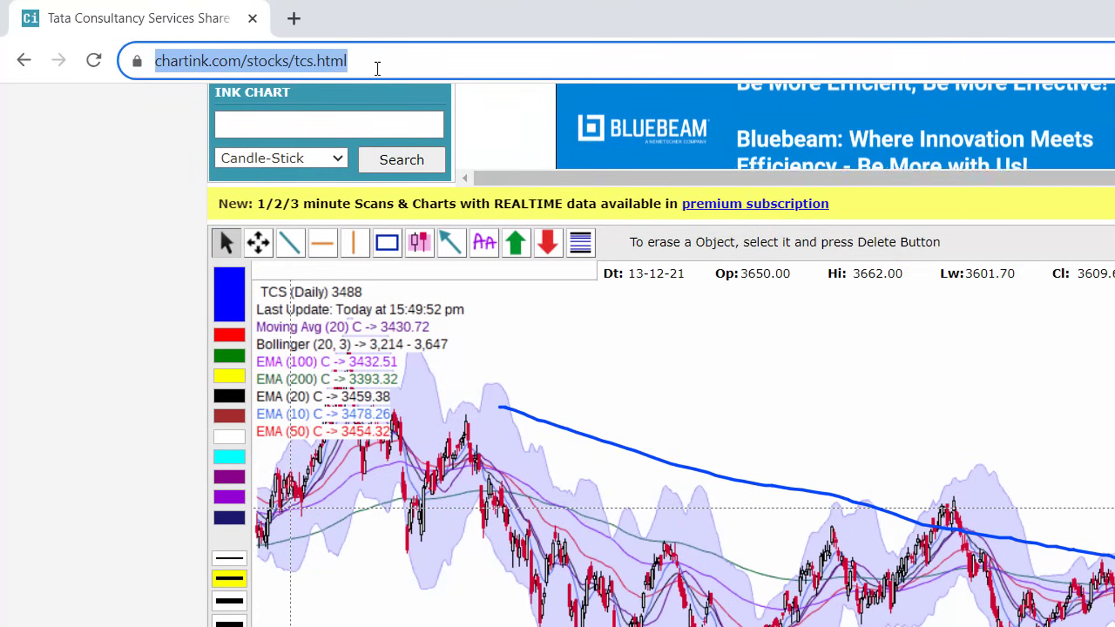
pyautogui.write('nifty')
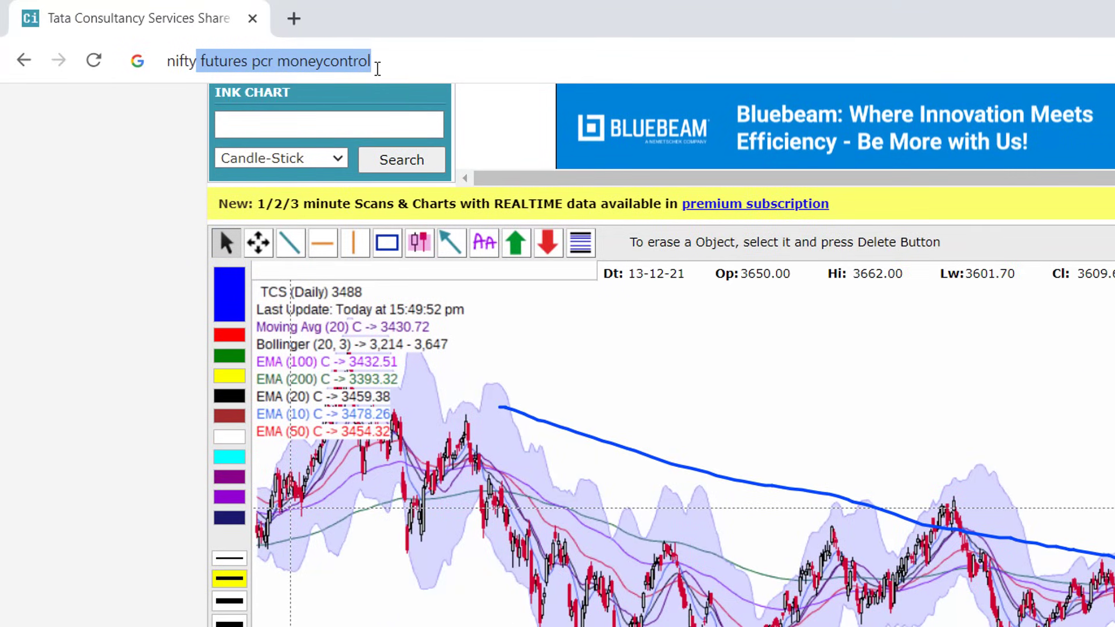
pyautogui.write(' stock ')
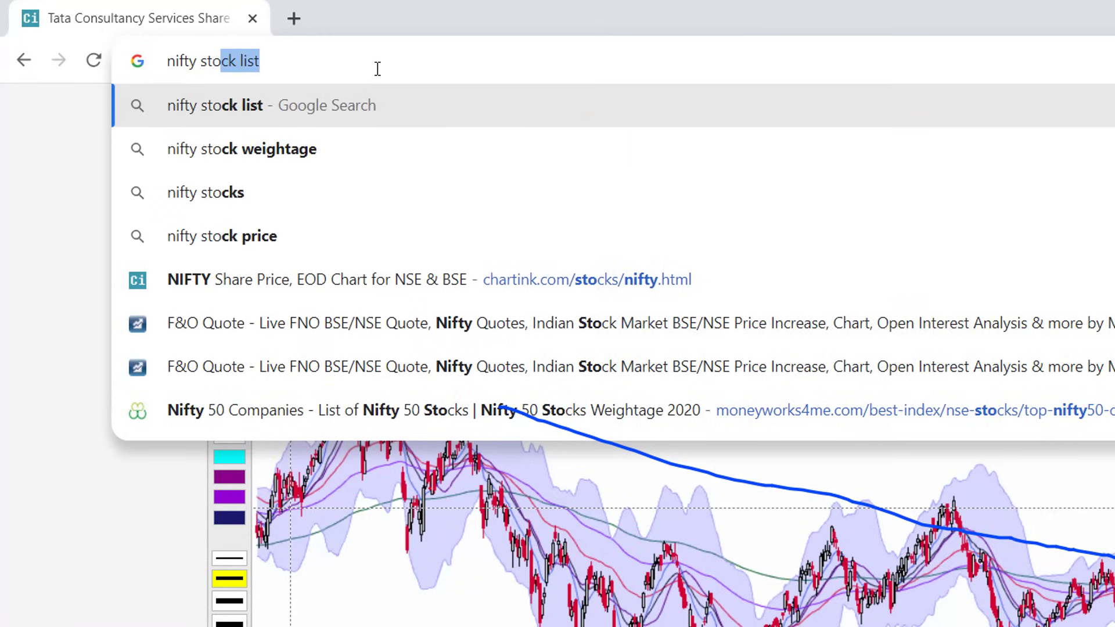
pyautogui.write('weight')
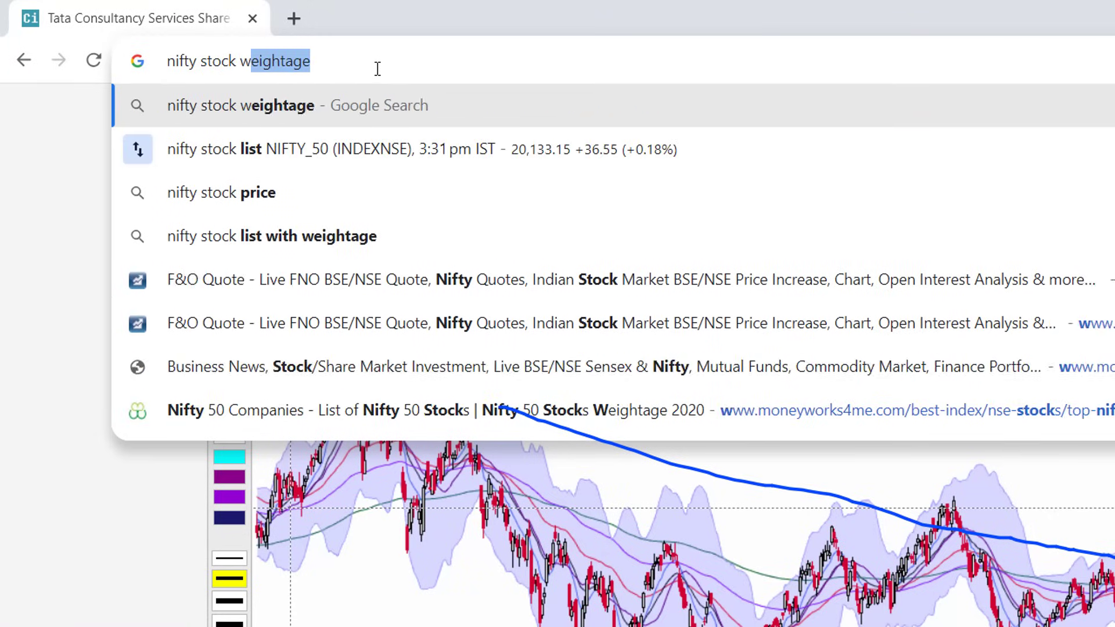
pyautogui.write('age')
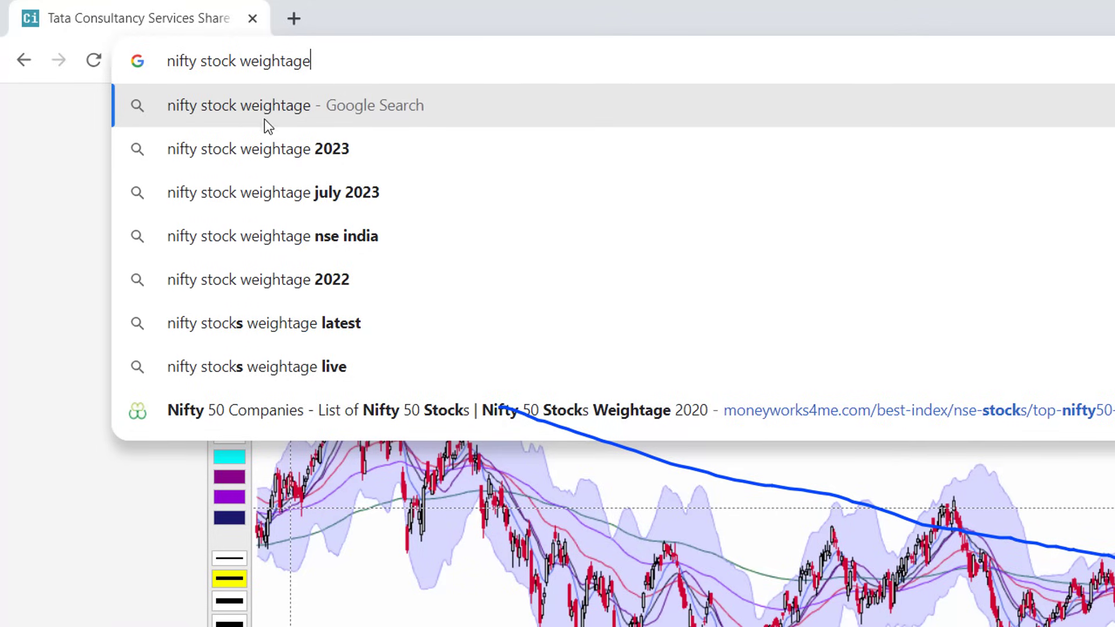
pyautogui.click(306, 150)
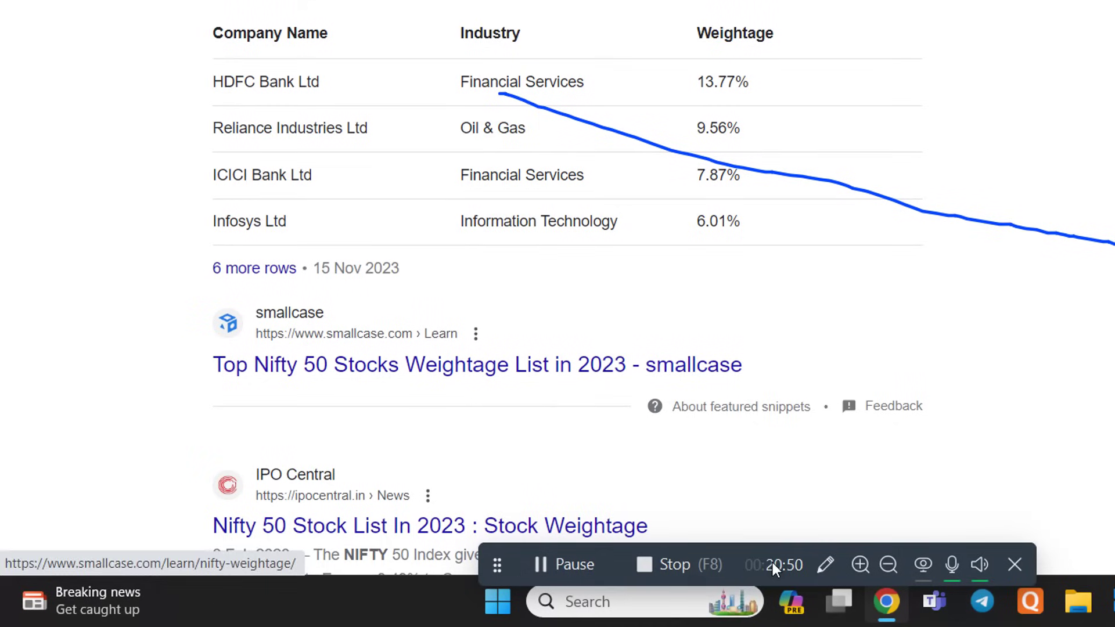
# Clear the handwritten trend line from the screen over the weightage table.
pyautogui.click(821, 566)
pyautogui.click(289, 598)
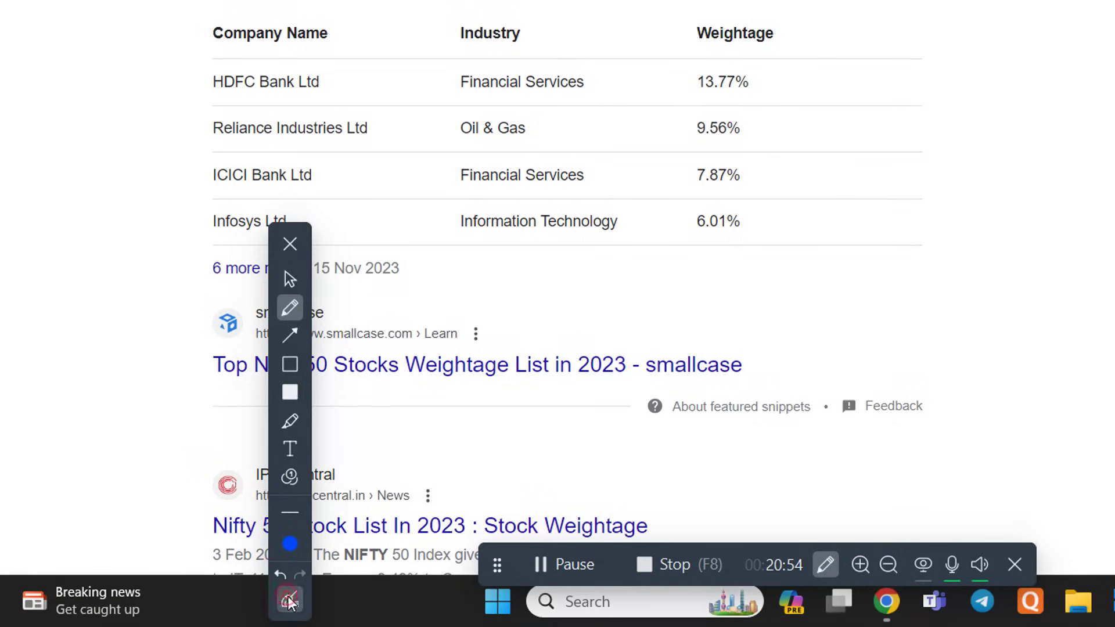
# Close the drawing tools, open the Forbes India "Nifty 50 Stocks List In 2023" result and return to the search results.
pyautogui.click(290, 244)
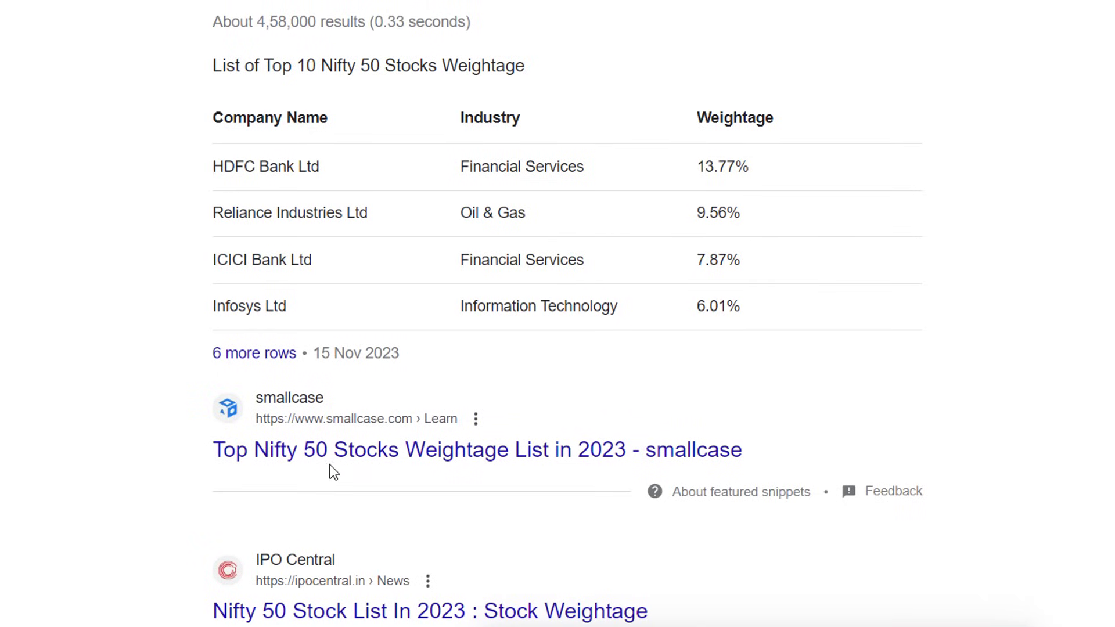
pyautogui.scroll(-2, 323, 445)
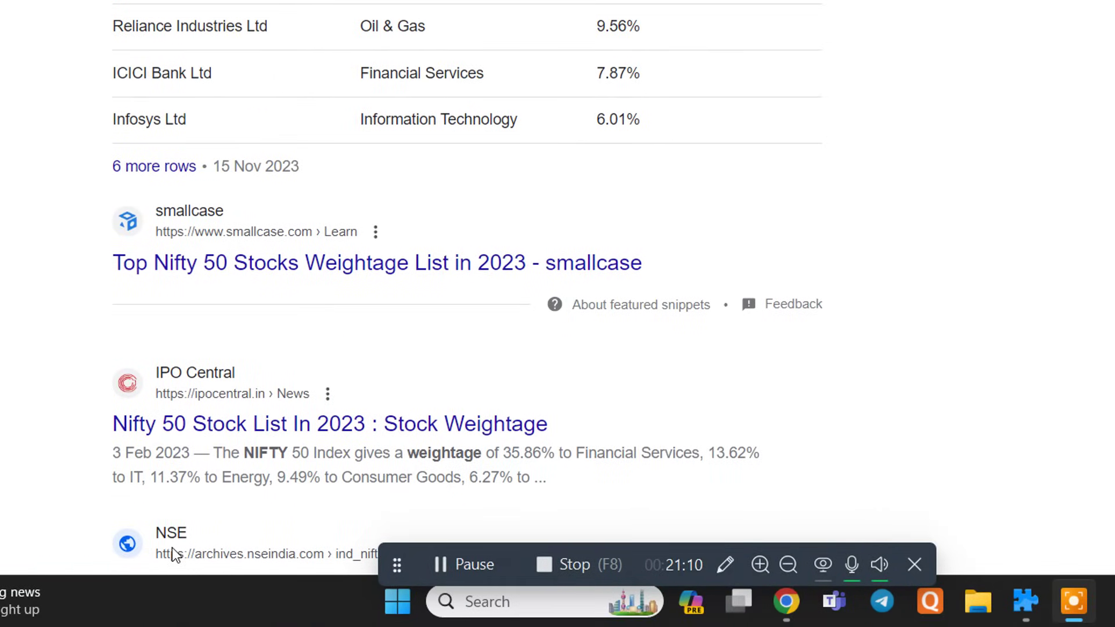
pyautogui.click(171, 549)
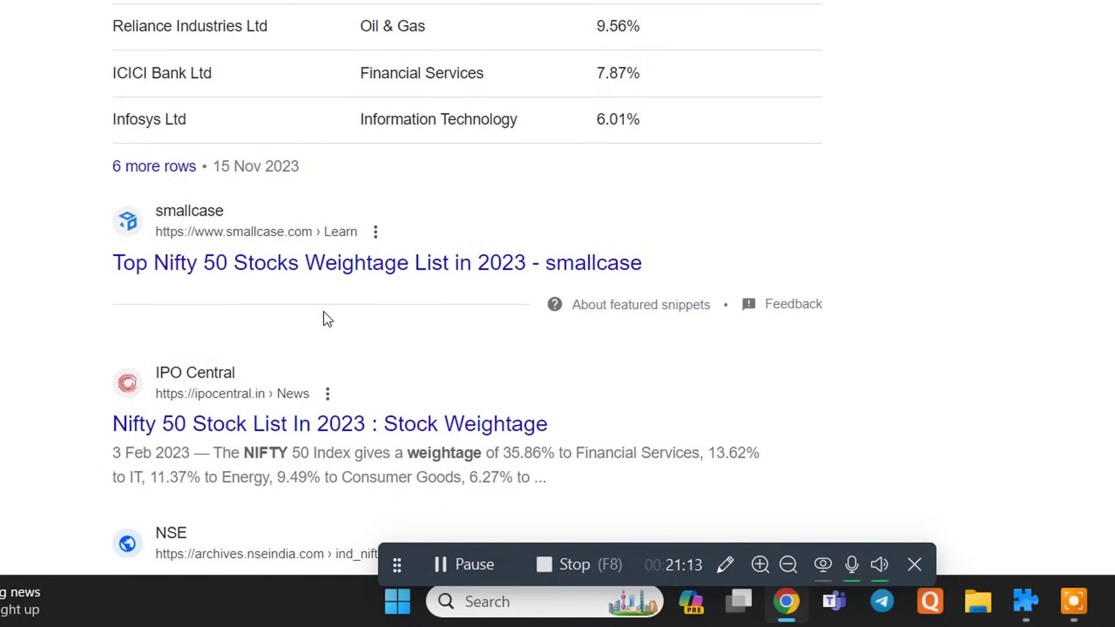
pyautogui.scroll(-5, 175, 430)
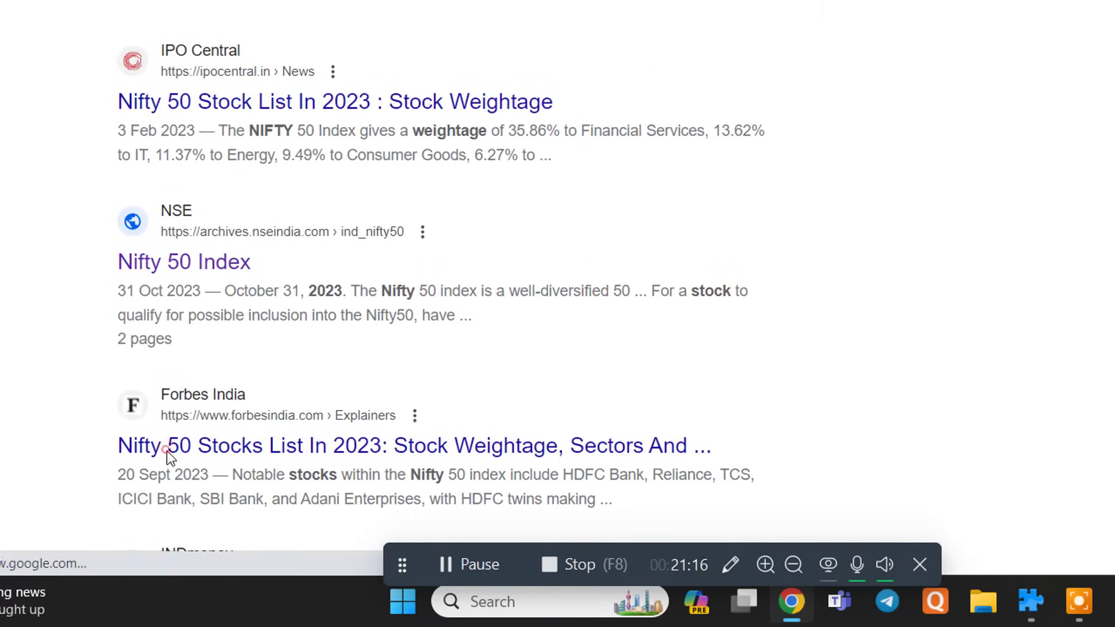
pyautogui.click(166, 449)
pyautogui.hotkey('alt', 'Left')
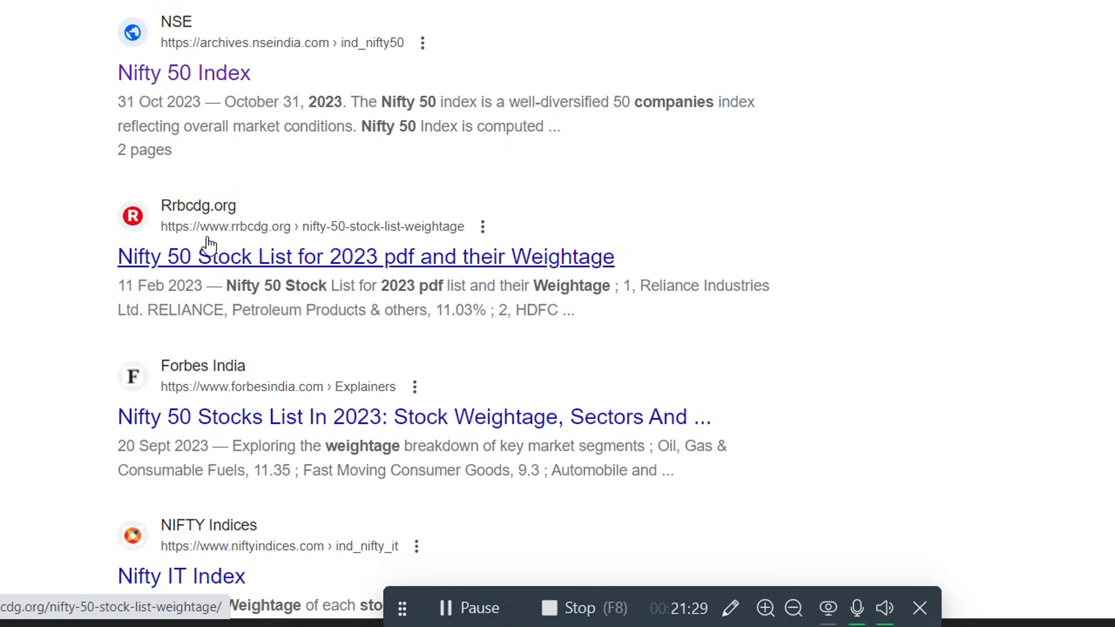
# Open the Rrbcdg.org result "Nifty 50 Stock List for 2023 pdf and their Weightage" and bring its weightage table into view.
pyautogui.click(234, 261)
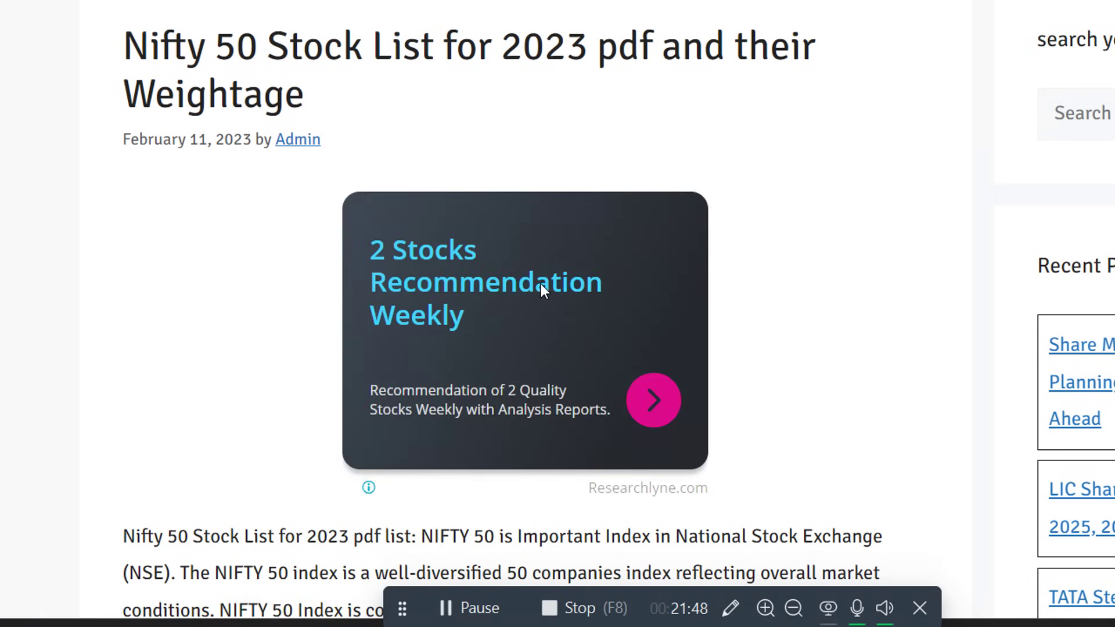
pyautogui.scroll(-10, 1107, 102)
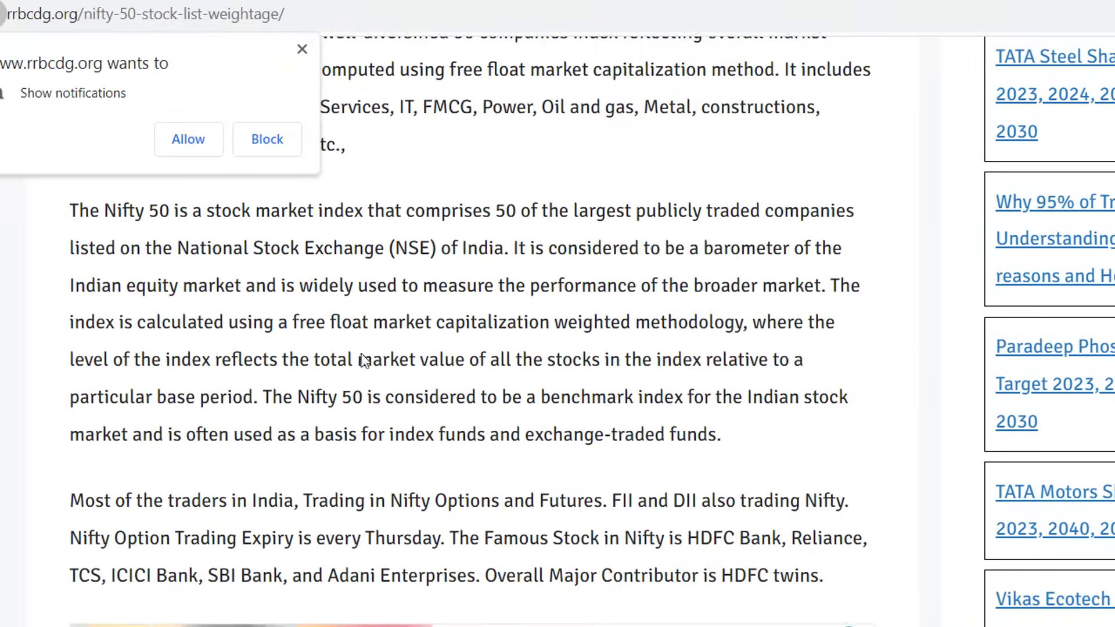
pyautogui.scroll(-5, 326, 447)
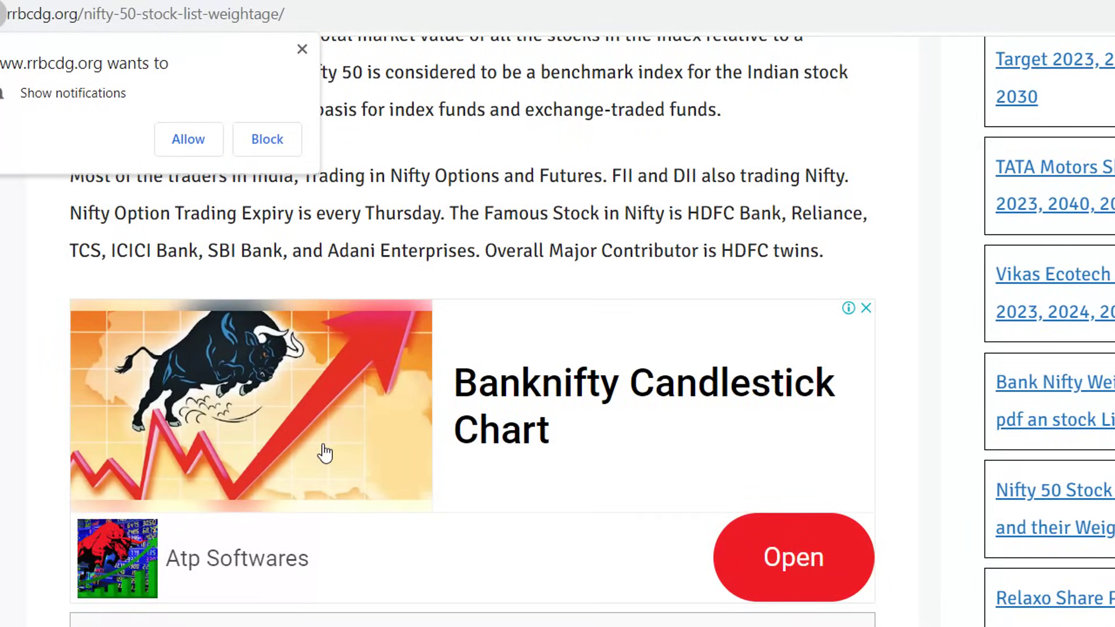
pyautogui.scroll(-8, 326, 453)
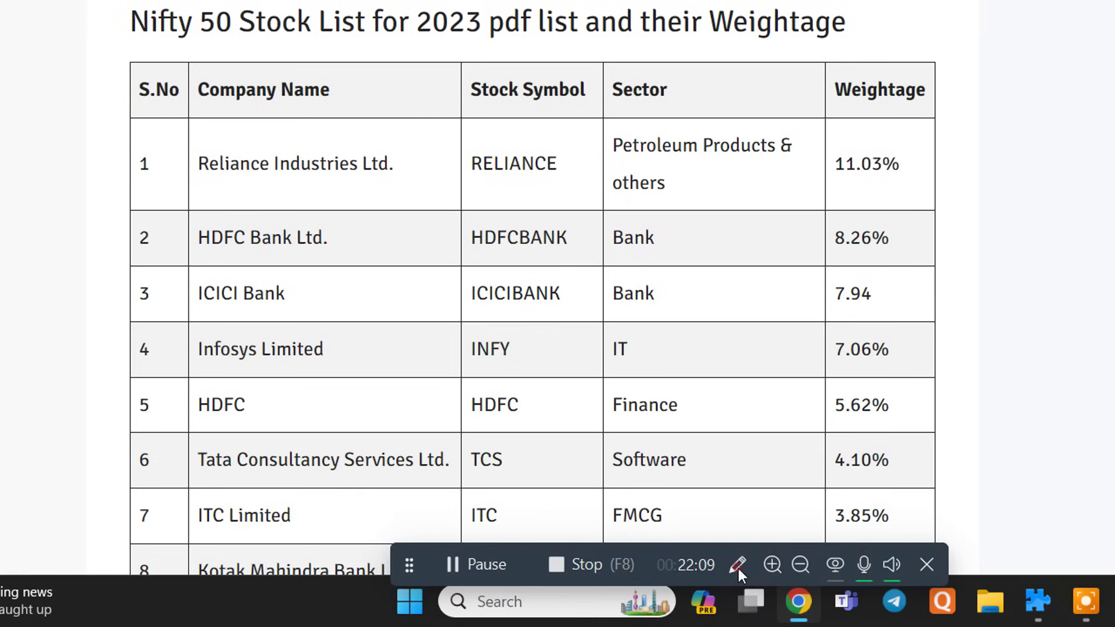
# With the blue pen, mark Reliance Industries and circle the weightages of HDFC Bank, ICICI Bank, Infosys and TCS in the table.
pyautogui.click(738, 565)
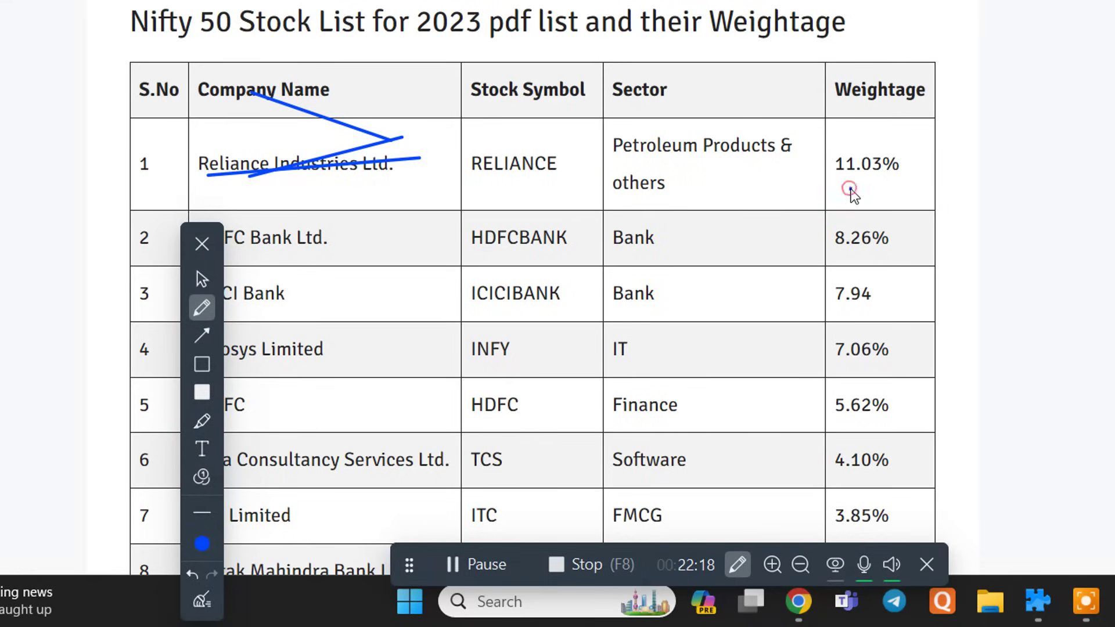
pyautogui.moveTo(851, 188)
pyautogui.mouseDown()
pyautogui.moveTo(805, 231)
pyautogui.moveTo(843, 271)
pyautogui.moveTo(872, 267)
pyautogui.moveTo(933, 197)
pyautogui.mouseUp()
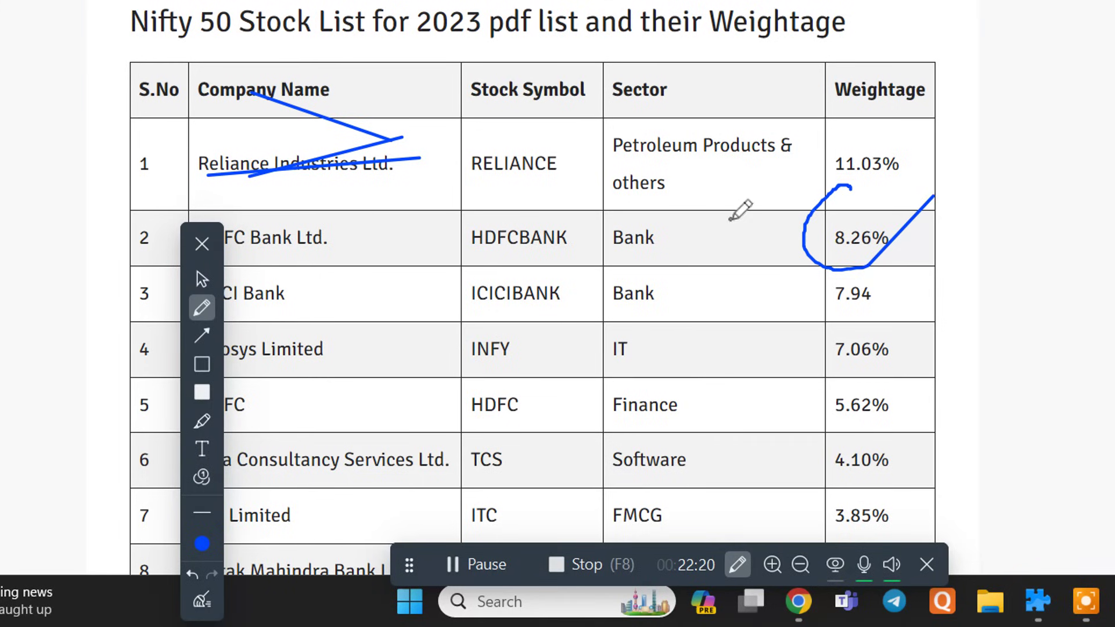
pyautogui.moveTo(881, 267)
pyautogui.mouseDown()
pyautogui.moveTo(843, 271)
pyautogui.moveTo(860, 320)
pyautogui.mouseUp()
pyautogui.moveTo(916, 259)
pyautogui.mouseDown()
pyautogui.moveTo(791, 374)
pyautogui.moveTo(854, 387)
pyautogui.moveTo(925, 358)
pyautogui.moveTo(925, 309)
pyautogui.moveTo(885, 313)
pyautogui.mouseUp()
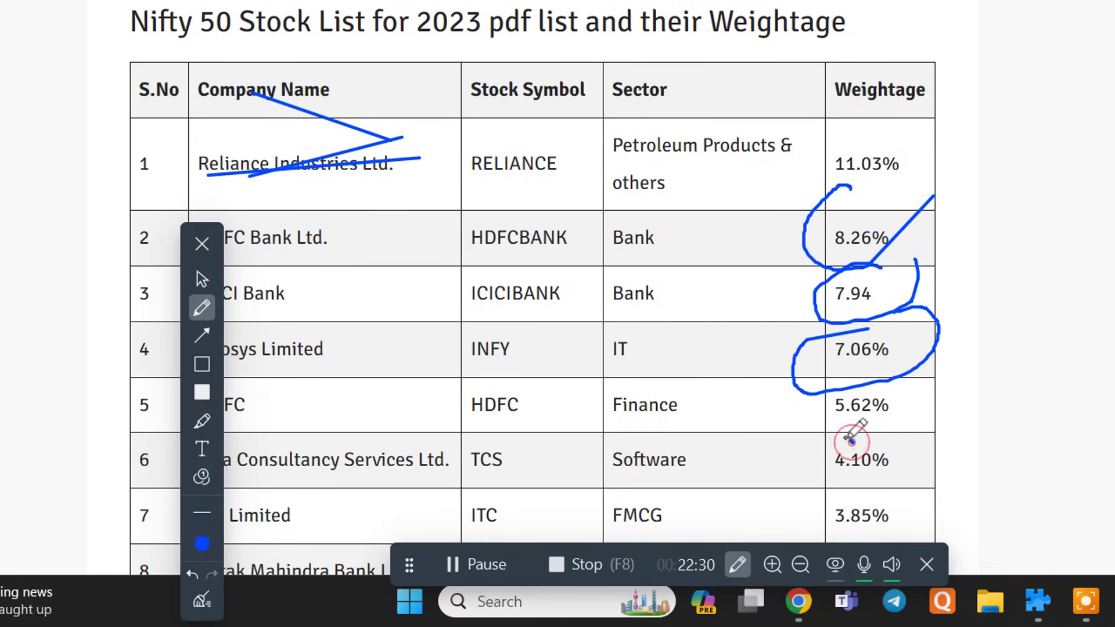
pyautogui.moveTo(852, 441)
pyautogui.mouseDown()
pyautogui.moveTo(819, 480)
pyautogui.moveTo(893, 477)
pyautogui.moveTo(916, 438)
pyautogui.moveTo(853, 421)
pyautogui.mouseUp()
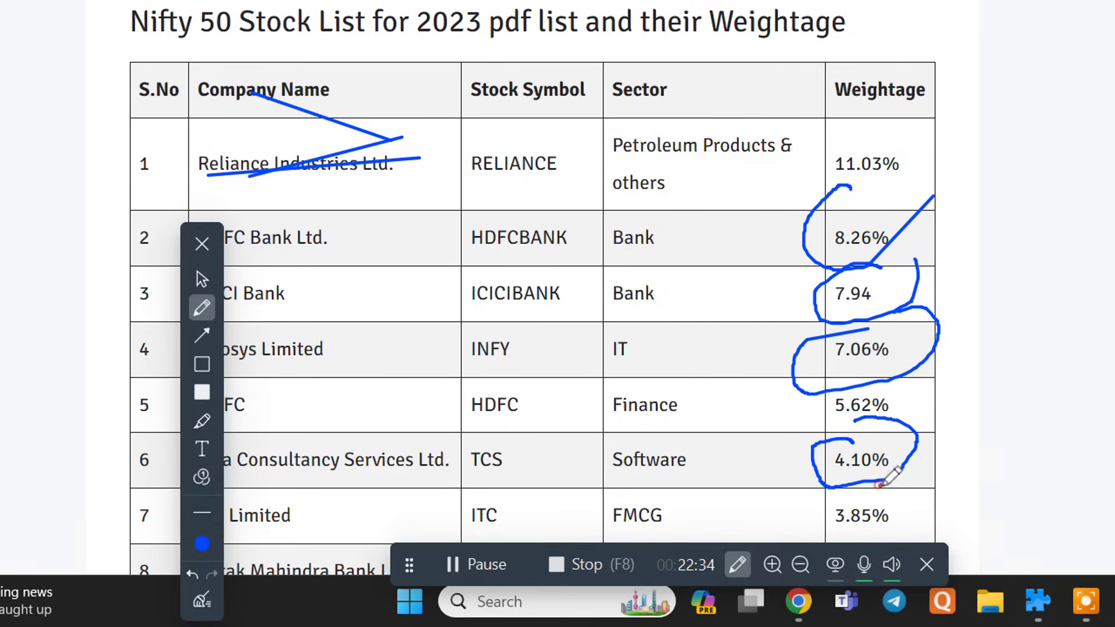
# Draw a large blue arc linking the TCS weightage up to the Reliance weightage, with a rising line extending outward beside it.
pyautogui.moveTo(880, 487); pyautogui.dragTo(1077, 360)
pyautogui.moveTo(949, 295)
pyautogui.mouseDown()
pyautogui.moveTo(872, 145)
pyautogui.moveTo(717, 162)
pyautogui.mouseUp()
pyautogui.moveTo(957, 190); pyautogui.dragTo(1076, 30)
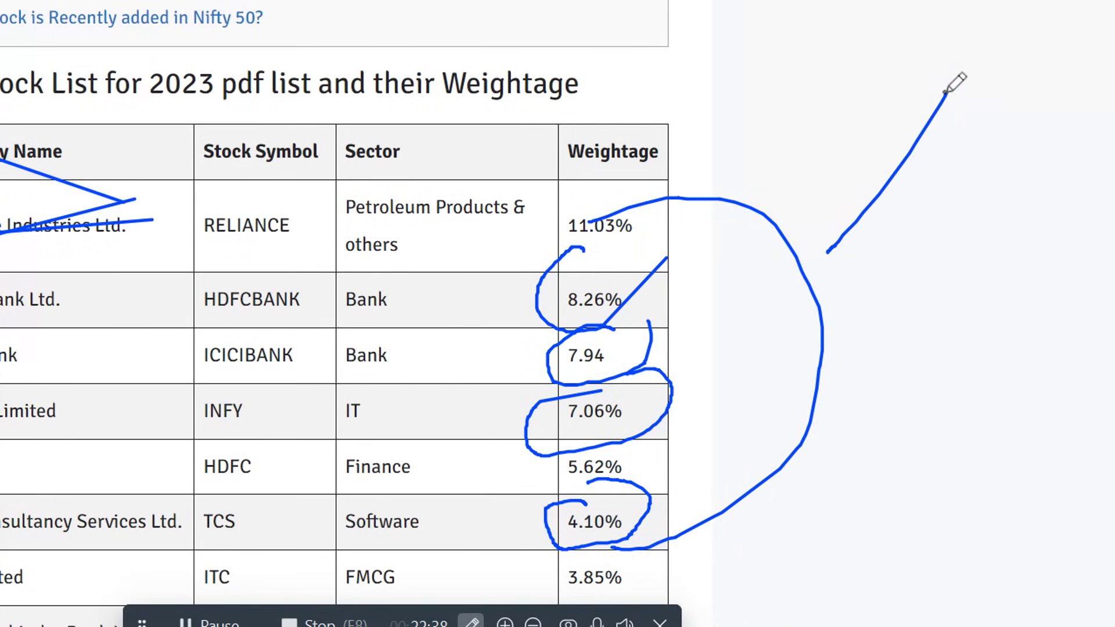